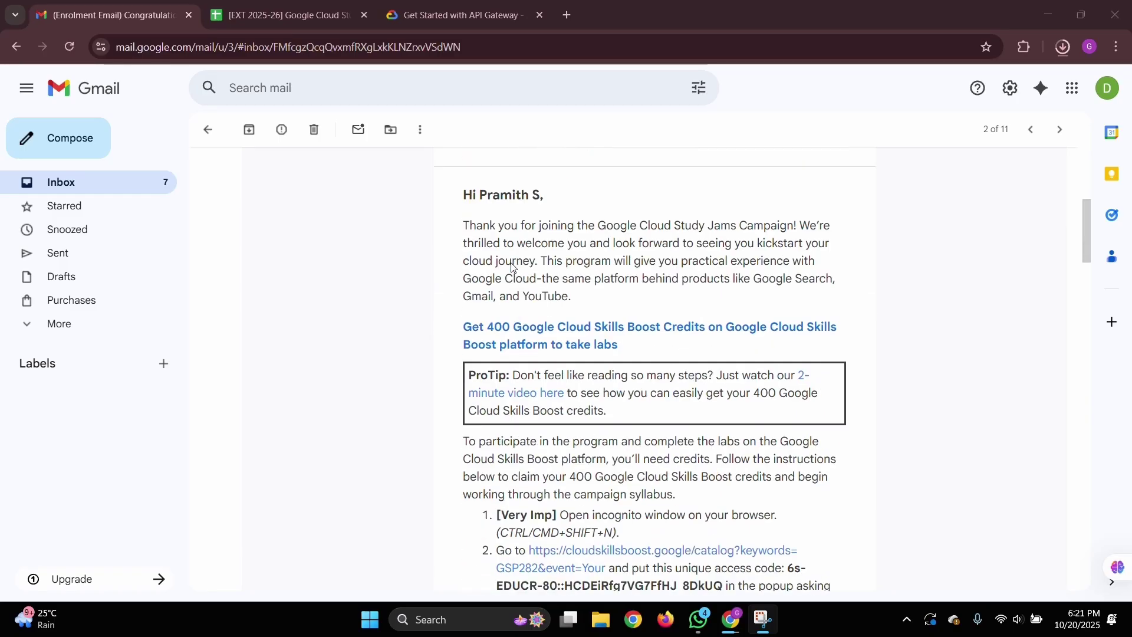
Check the available credits of the signed-in account on the Get Started with API Gateway lab page.
drag(465, 258, 707, 261)
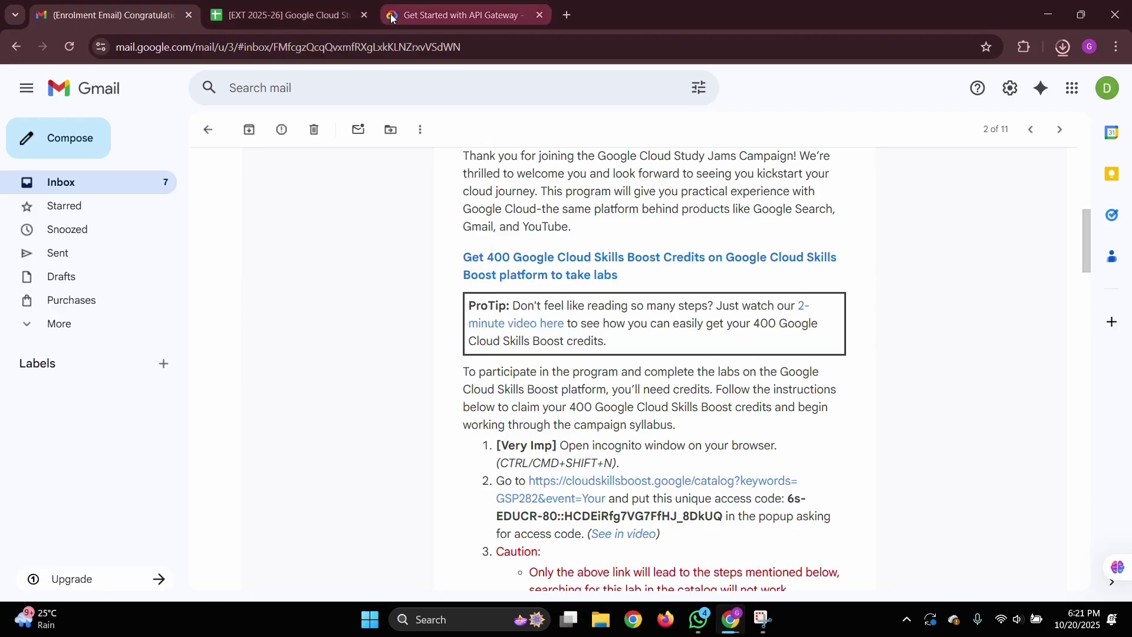
click(451, 15)
scroll(890, 256, up, 12)
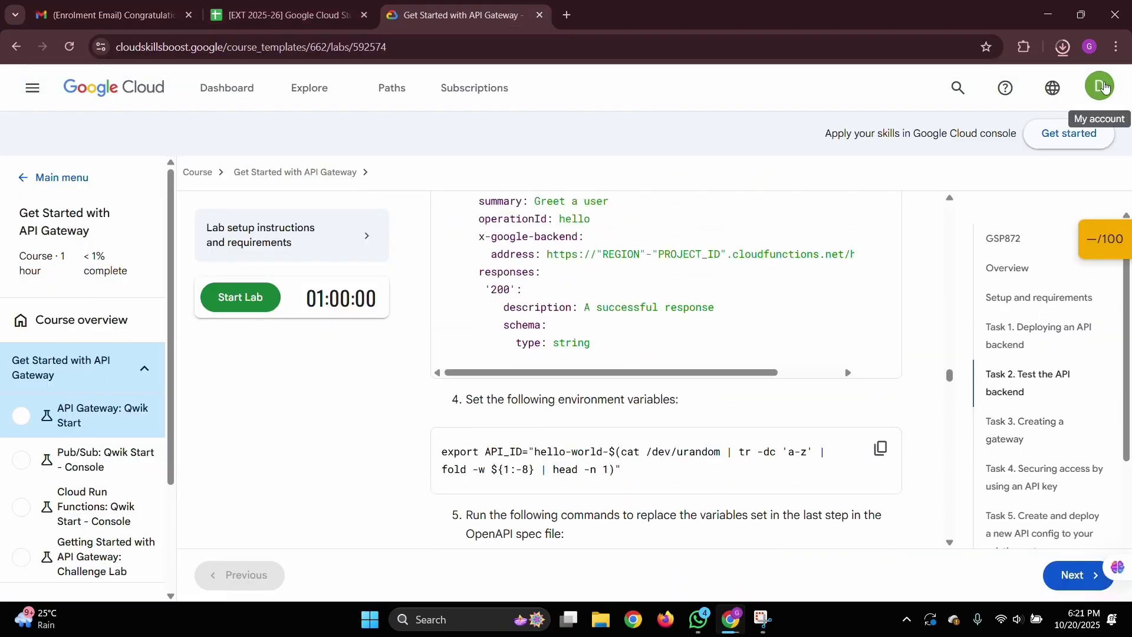
click(1100, 86)
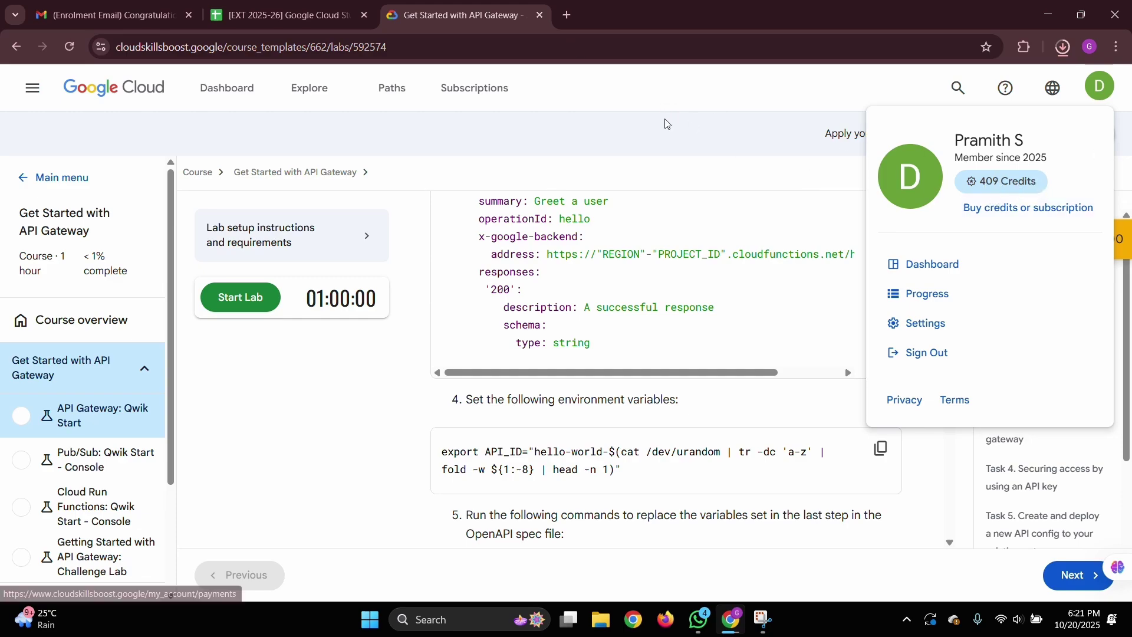
key(Escape)
Return to the Google Cloud Study Jams enrolment email and open the campaign syllabus link in its notes.
click(83, 8)
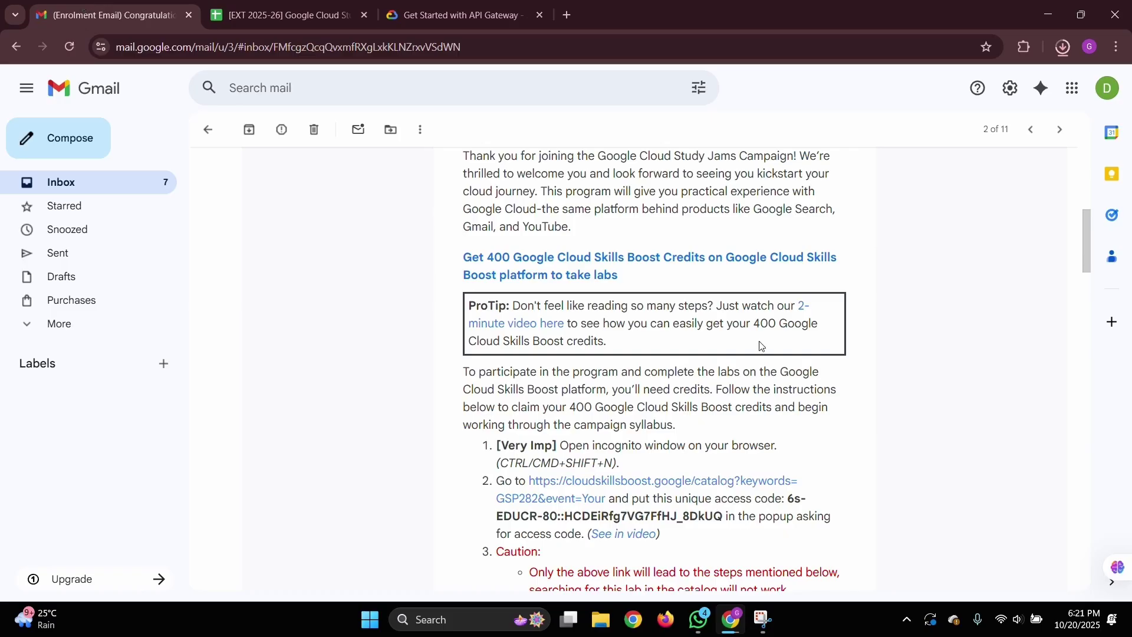
scroll(758, 346, up, 5)
scroll(754, 347, down, 5)
scroll(558, 276, up, 5)
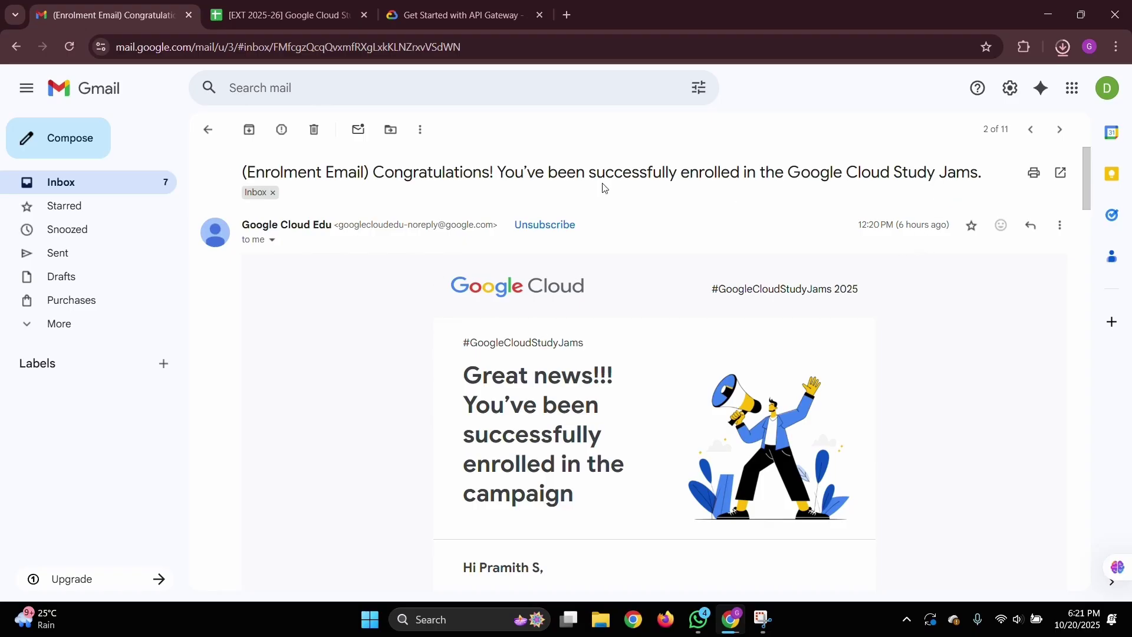
scroll(601, 184, down, 7)
scroll(540, 303, down, 5)
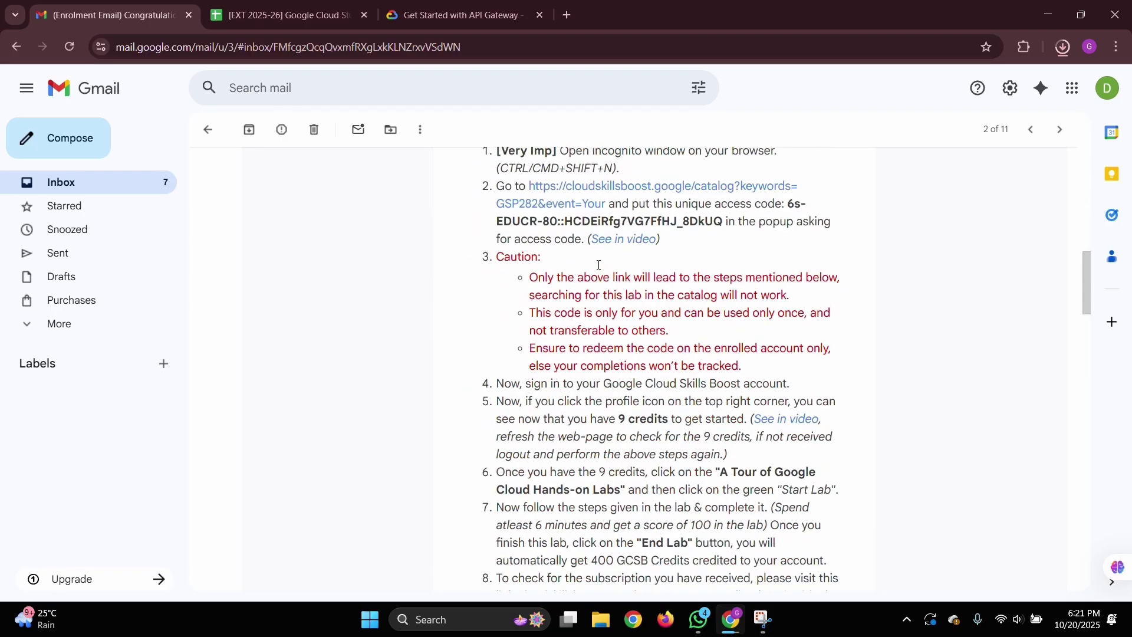
scroll(599, 265, down, 8)
scroll(600, 269, down, 1)
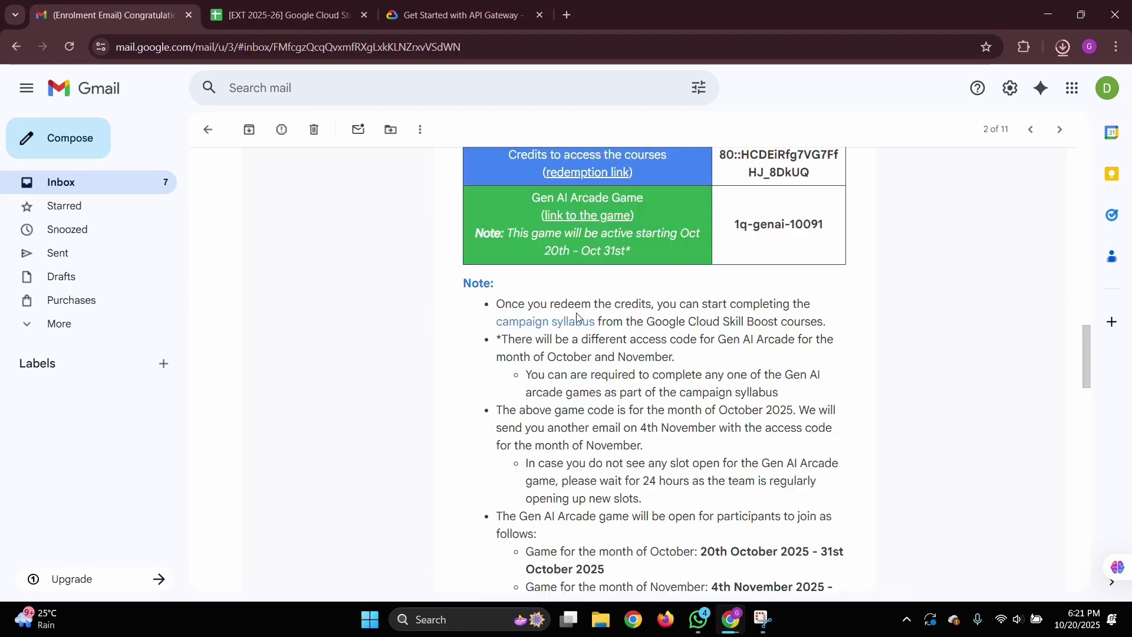
right_click(529, 327)
click(513, 325)
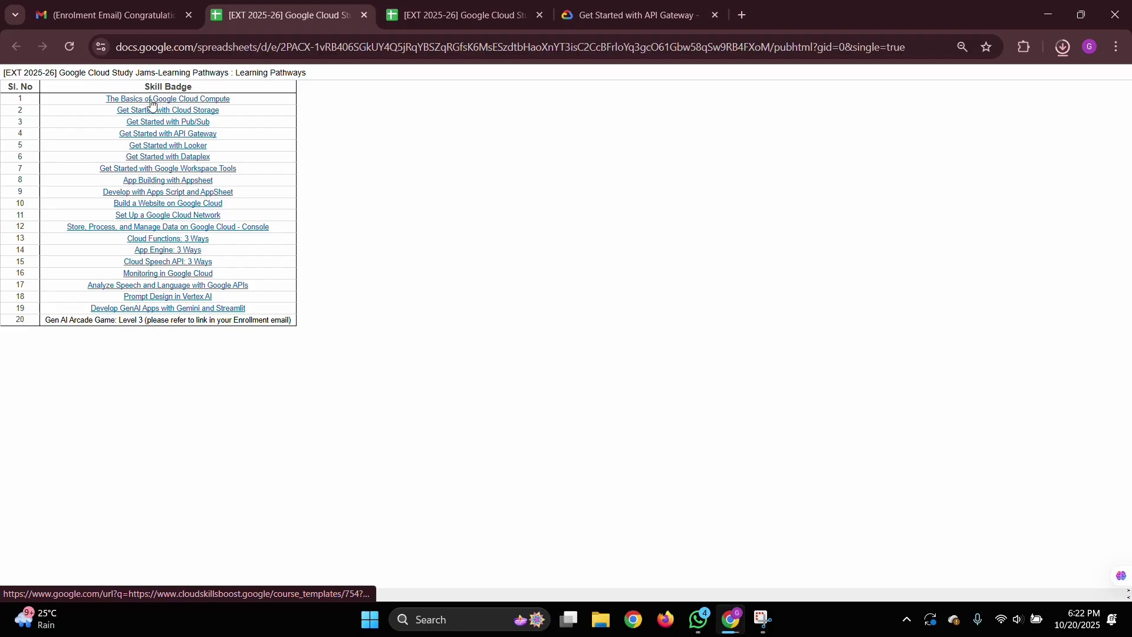
Open The Basics of Google Cloud Compute from the skill badge list and close the duplicate spreadsheet and old API Gateway pages.
click(124, 99)
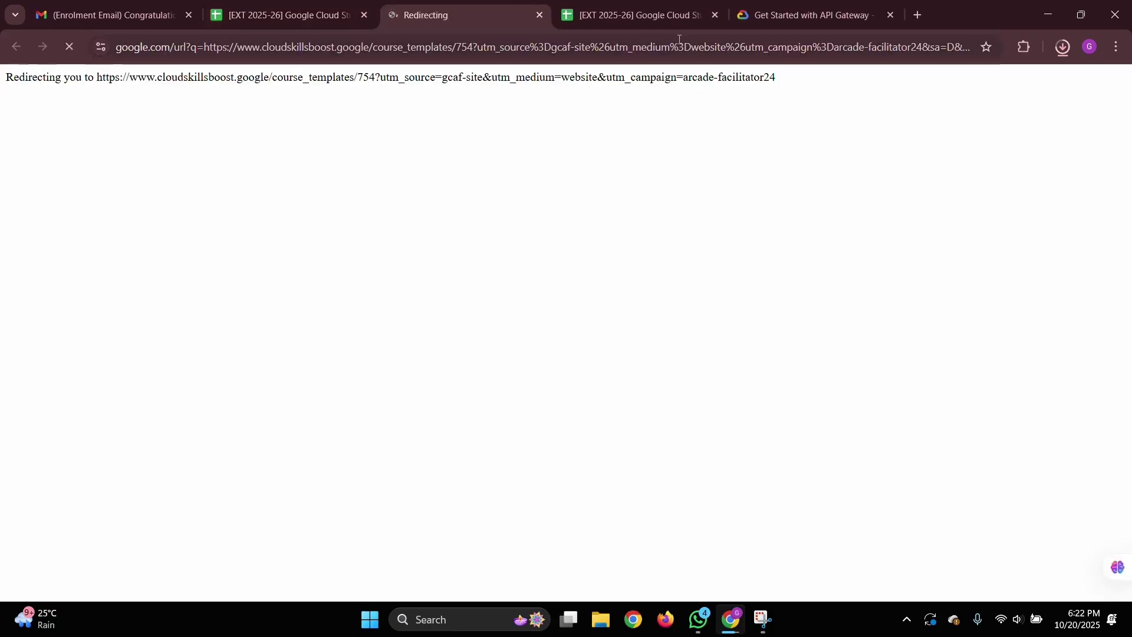
click(714, 15)
click(713, 15)
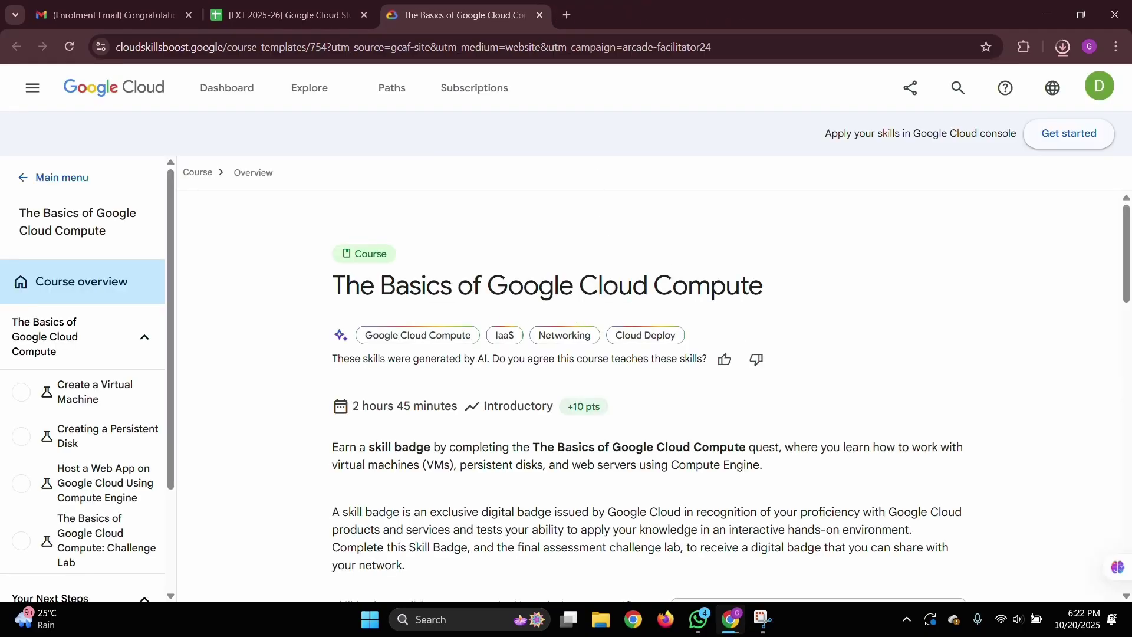
Check the account's remaining credits from The Basics of Google Cloud Compute course page.
scroll(686, 286, down, 3)
scroll(667, 290, up, 3)
click(1099, 87)
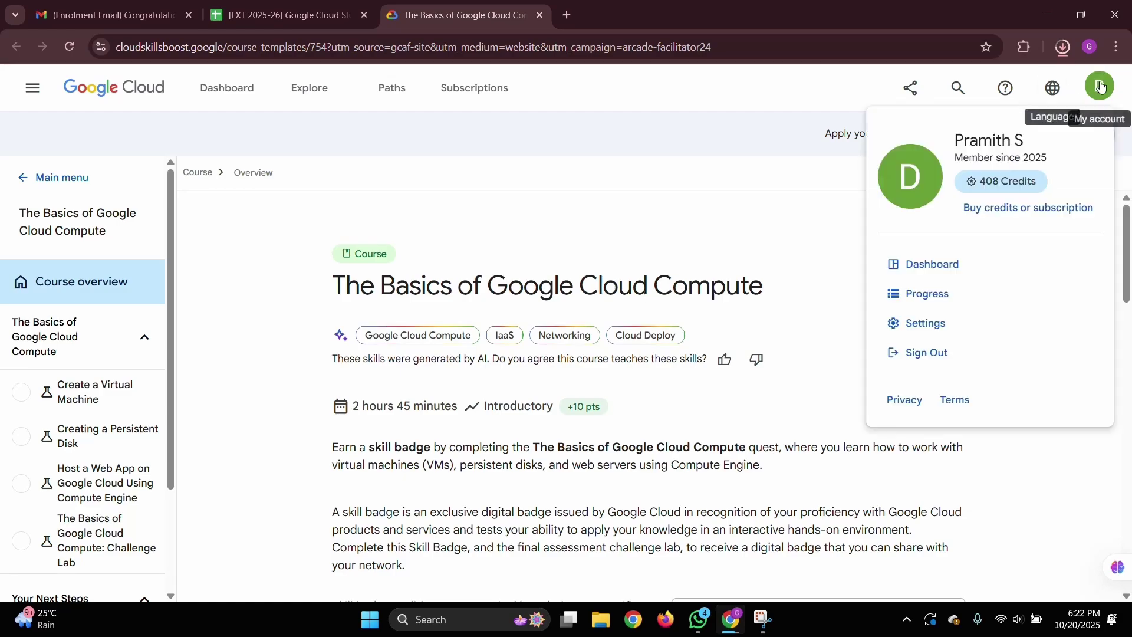
click(1099, 87)
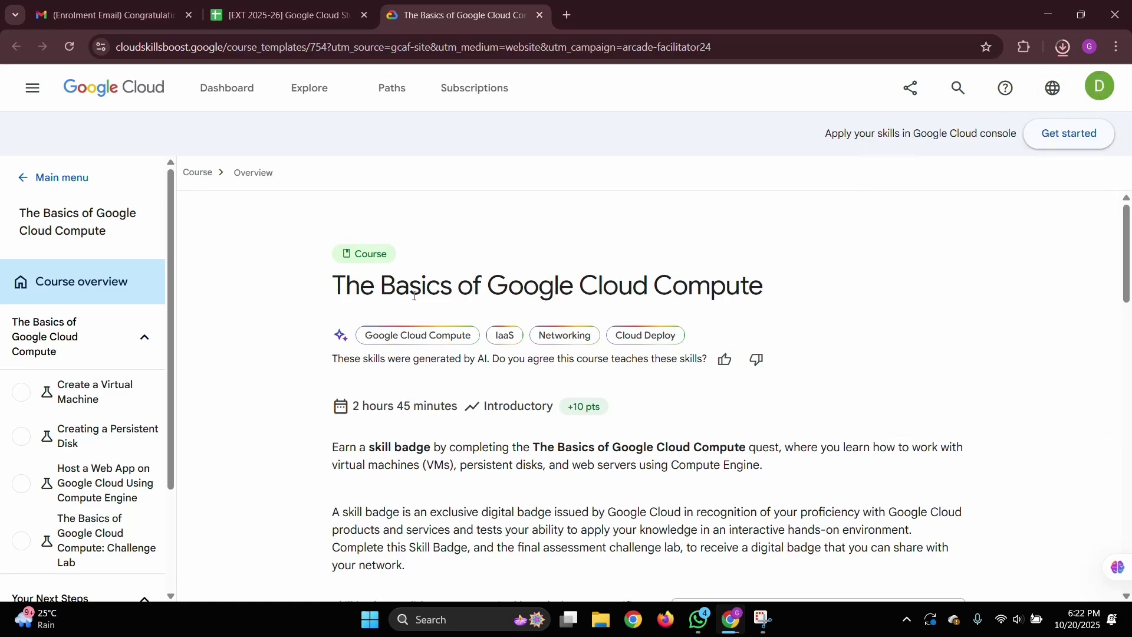
Review the course overview, its required labs, the challenge lab and the skill badge it awards.
scroll(415, 291, down, 8)
scroll(413, 290, down, 6)
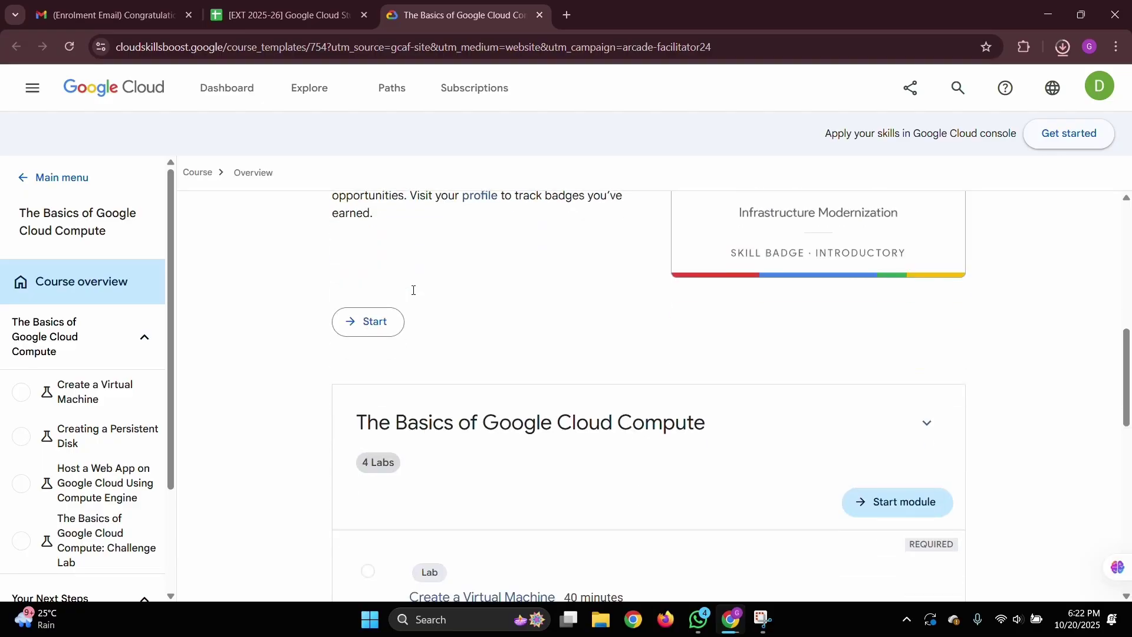
scroll(472, 406, down, 4)
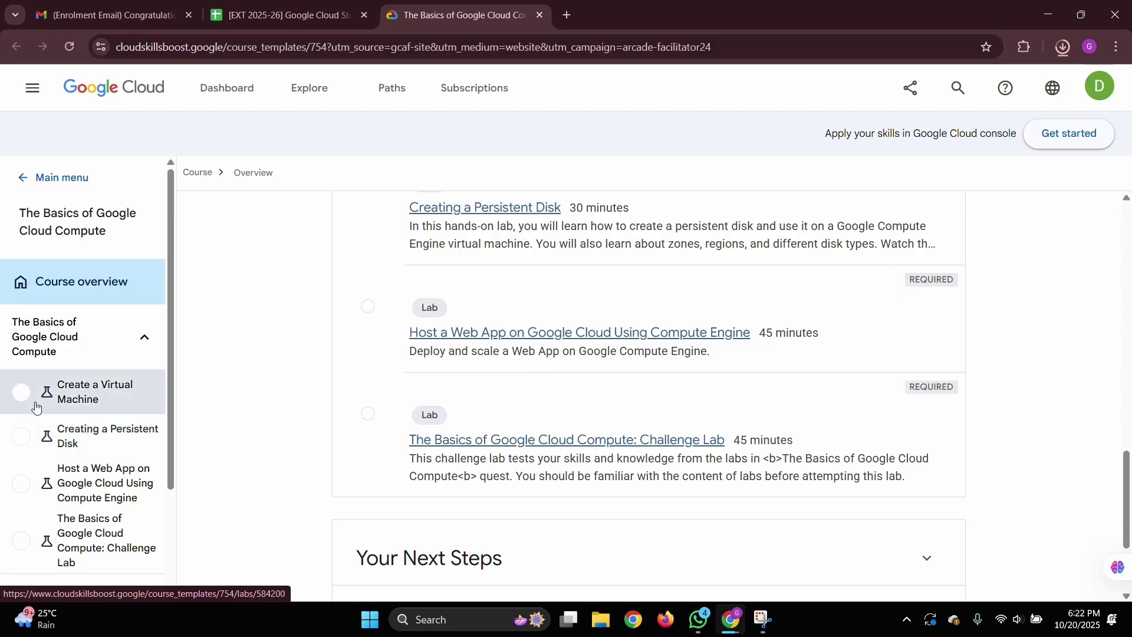
scroll(89, 366, down, 2)
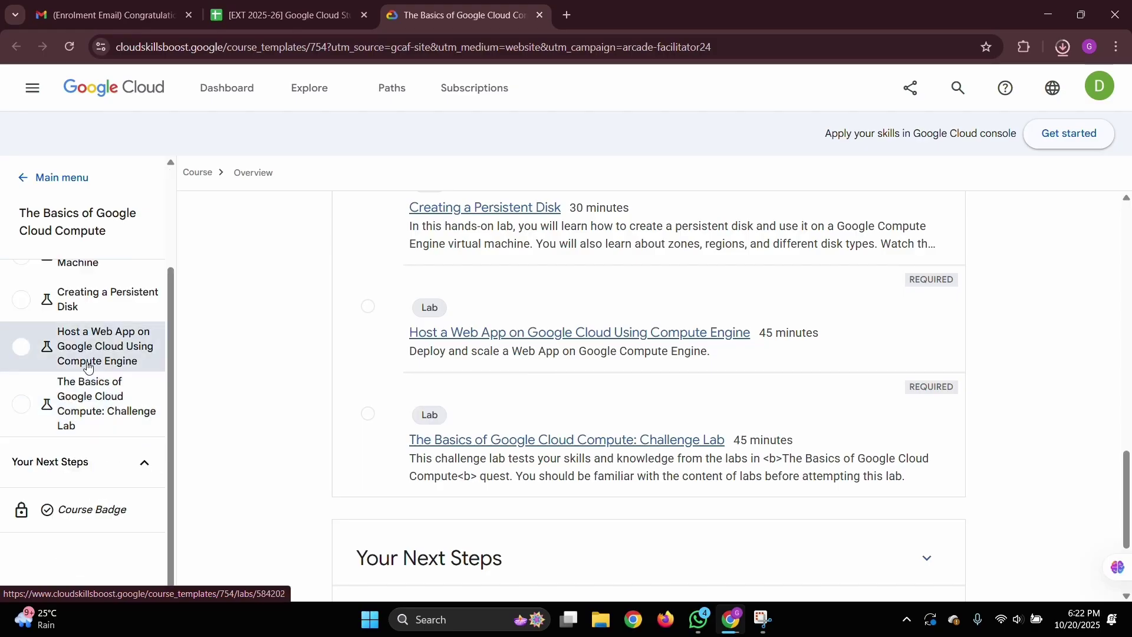
scroll(95, 361, up, 2)
scroll(598, 370, up, 4)
scroll(544, 356, up, 1)
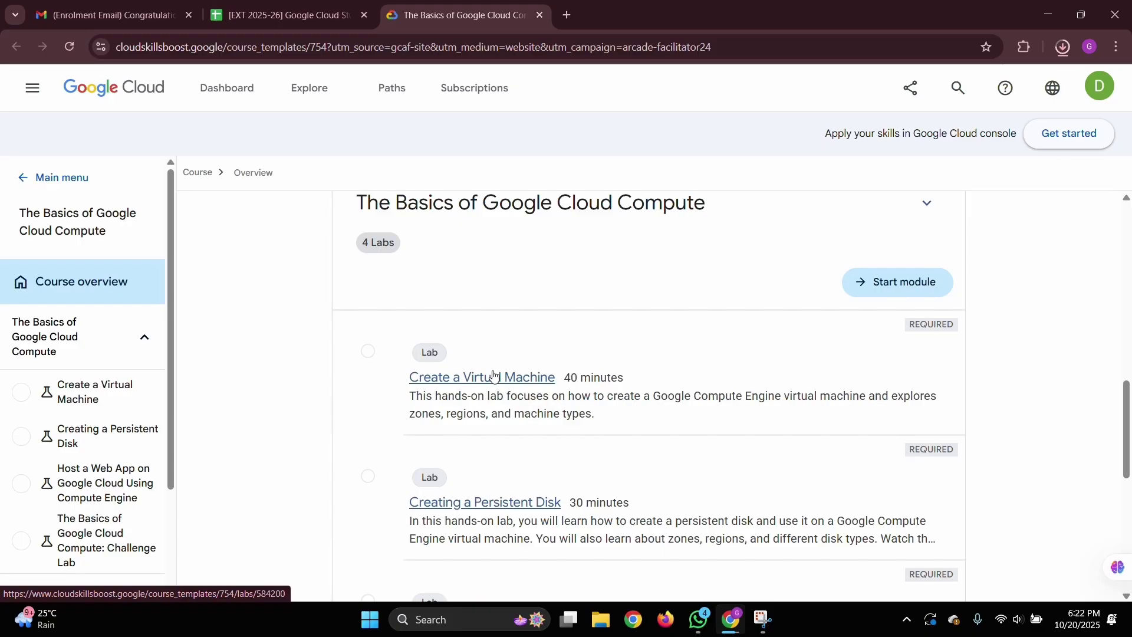
scroll(594, 463, down, 4)
scroll(539, 422, down, 2)
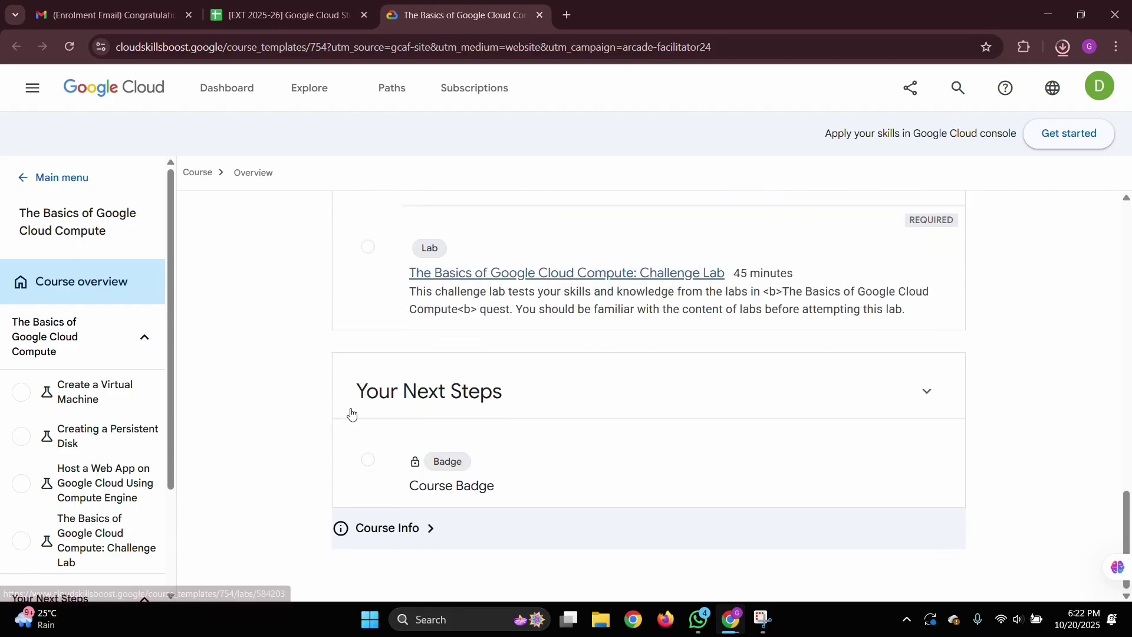
scroll(538, 423, up, 5)
scroll(867, 417, up, 6)
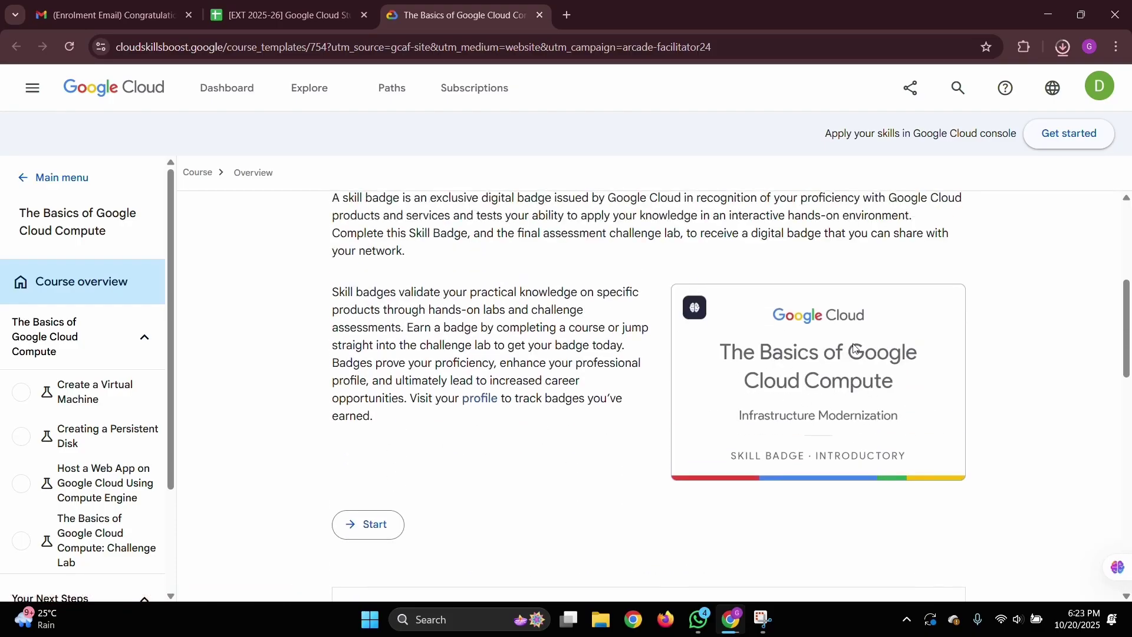
scroll(575, 370, down, 1)
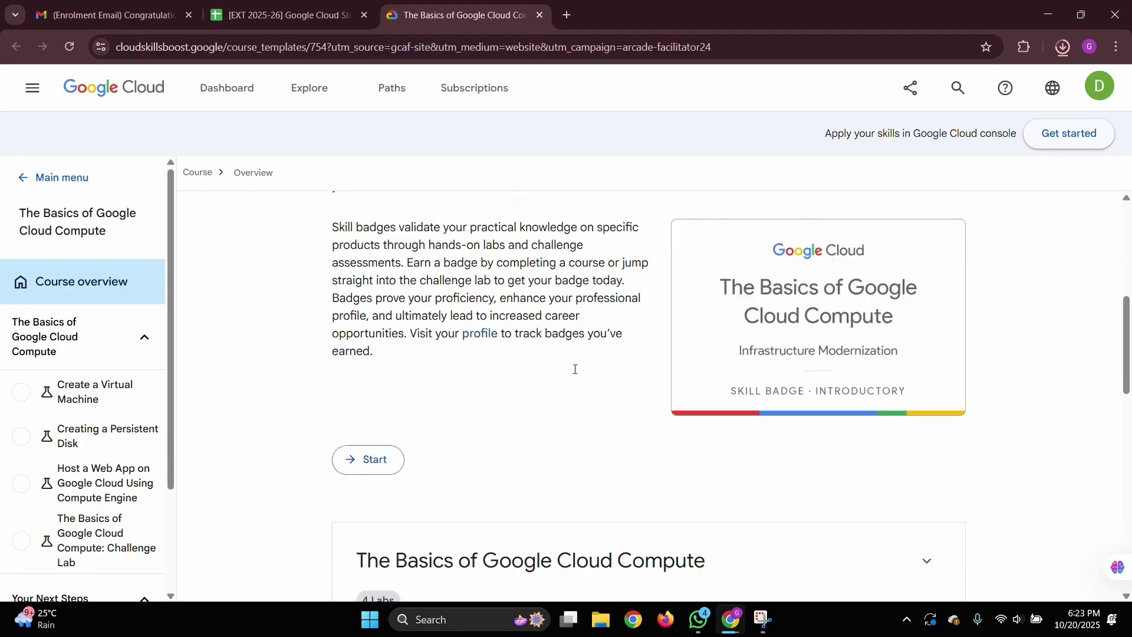
scroll(516, 357, down, 5)
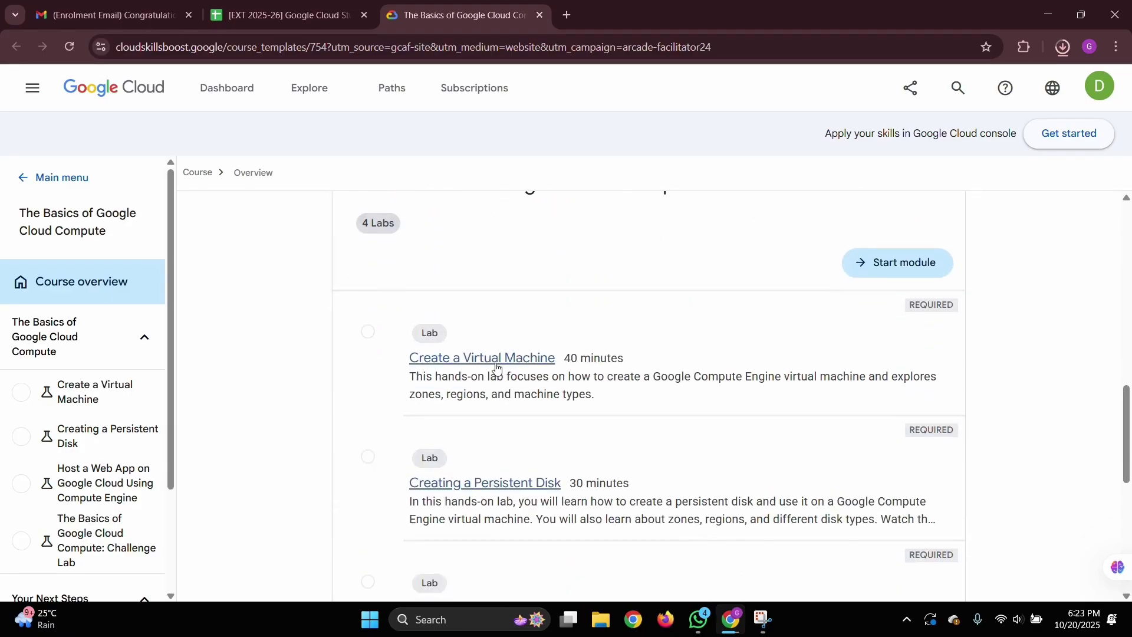
Open the Create a Virtual Machine lab and launch it with 1 credit.
click(463, 358)
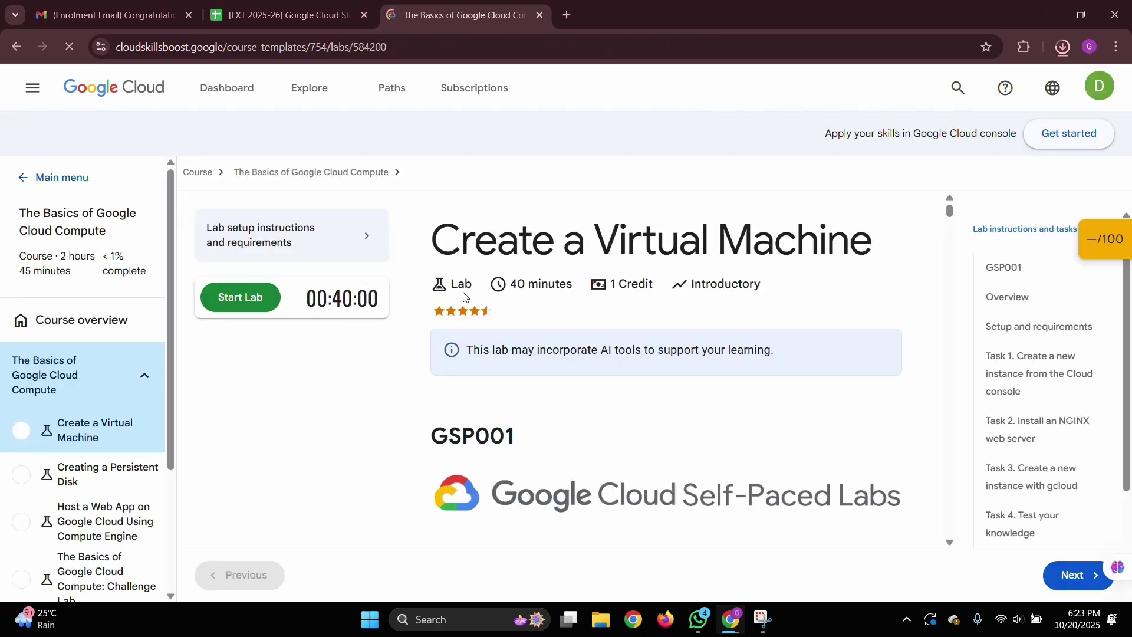
click(244, 311)
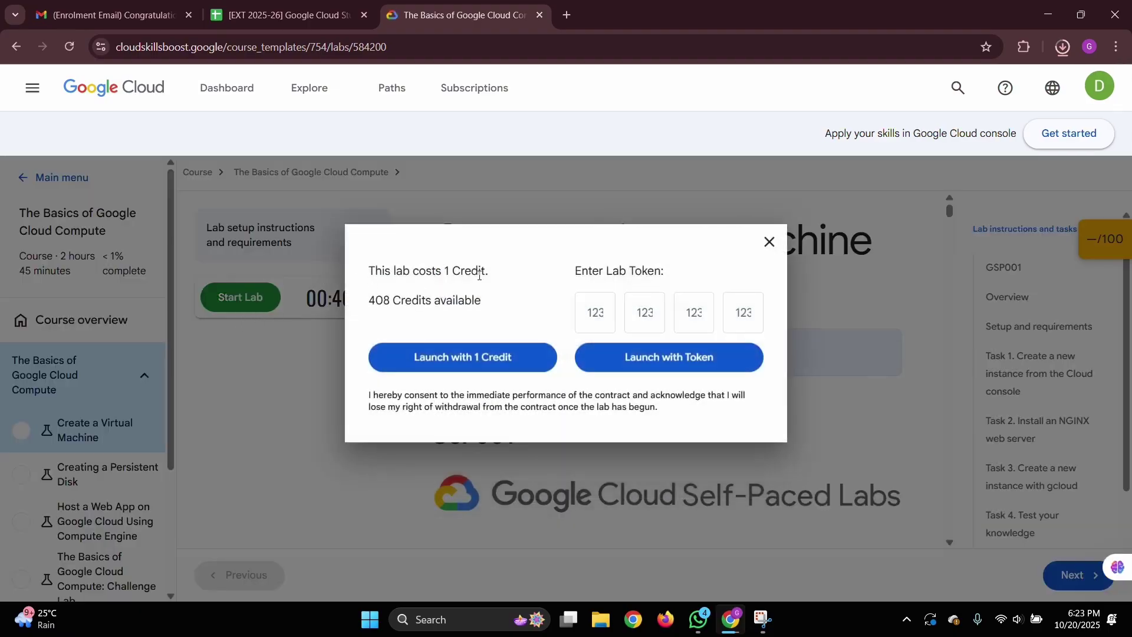
click(500, 360)
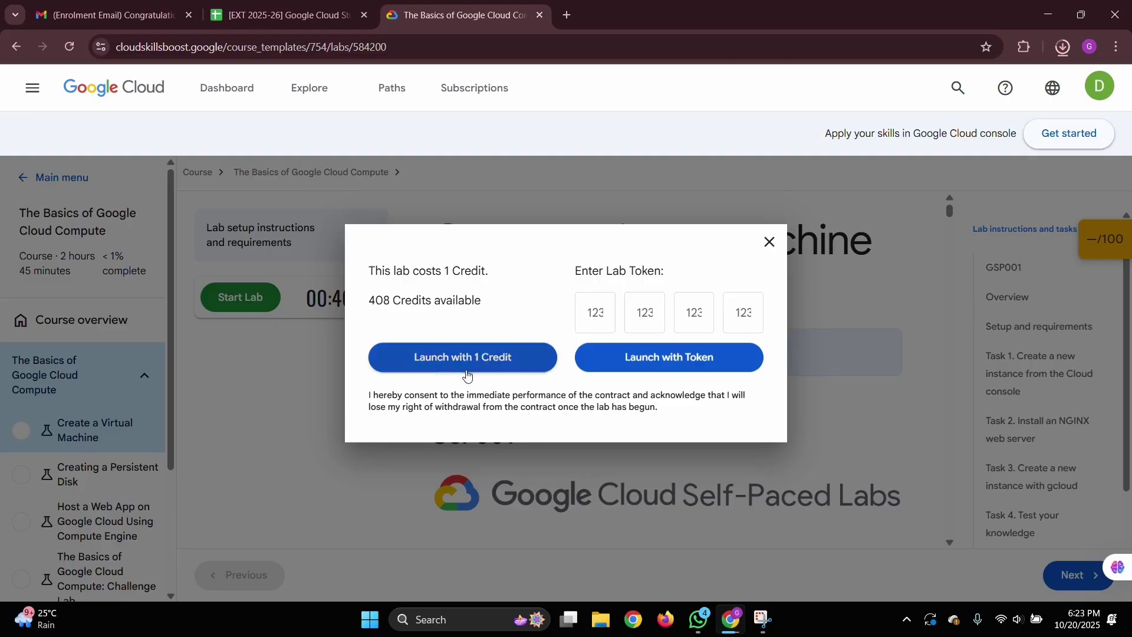
click(449, 360)
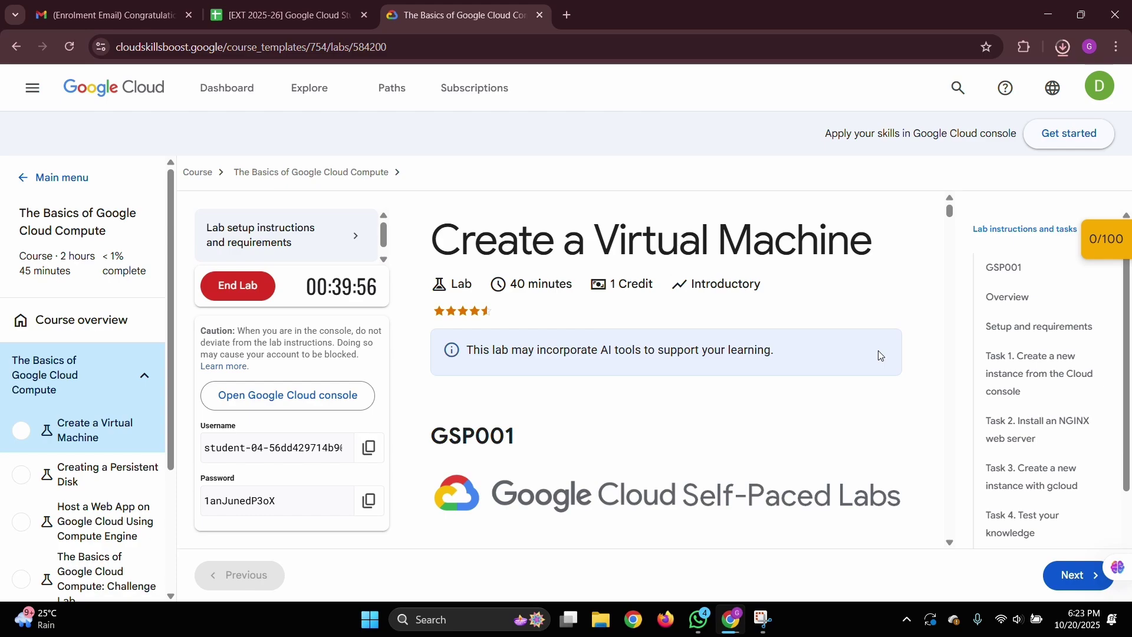
Consult the lab's Setup and requirements instructions and open the Google Cloud console link in an incognito window.
scroll(881, 355, down, 3)
click(996, 326)
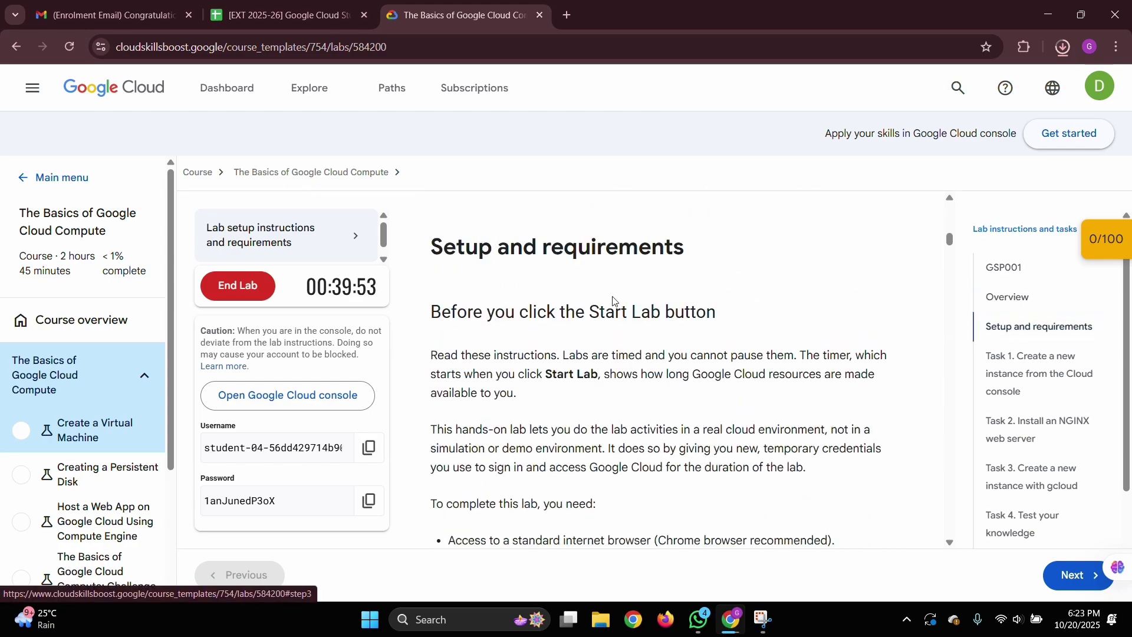
scroll(614, 301, down, 6)
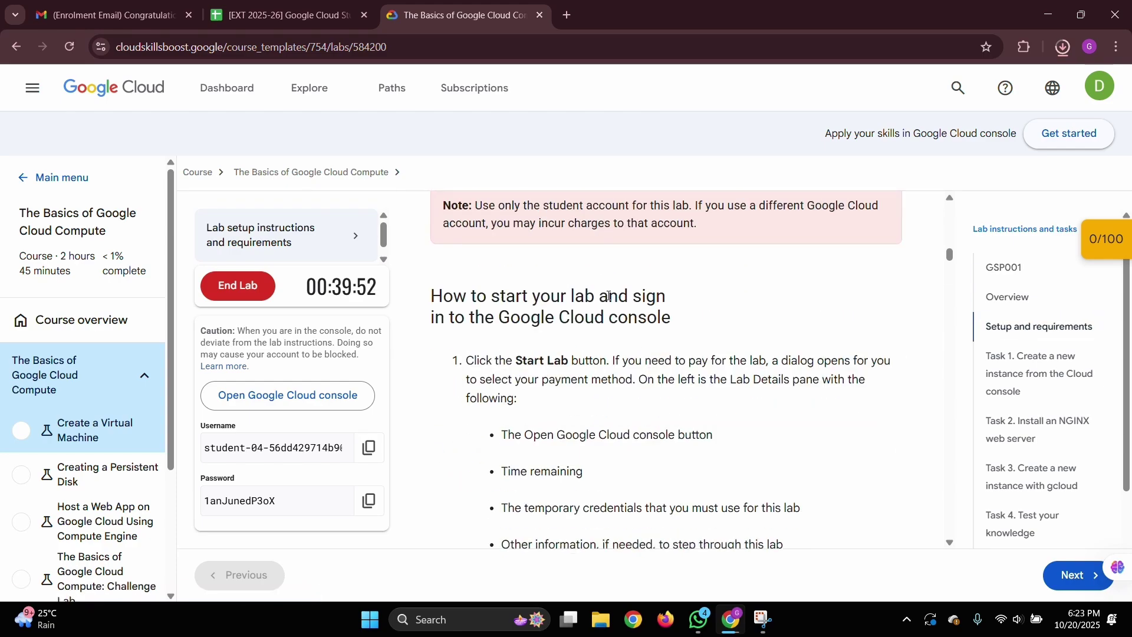
scroll(609, 297, down, 8)
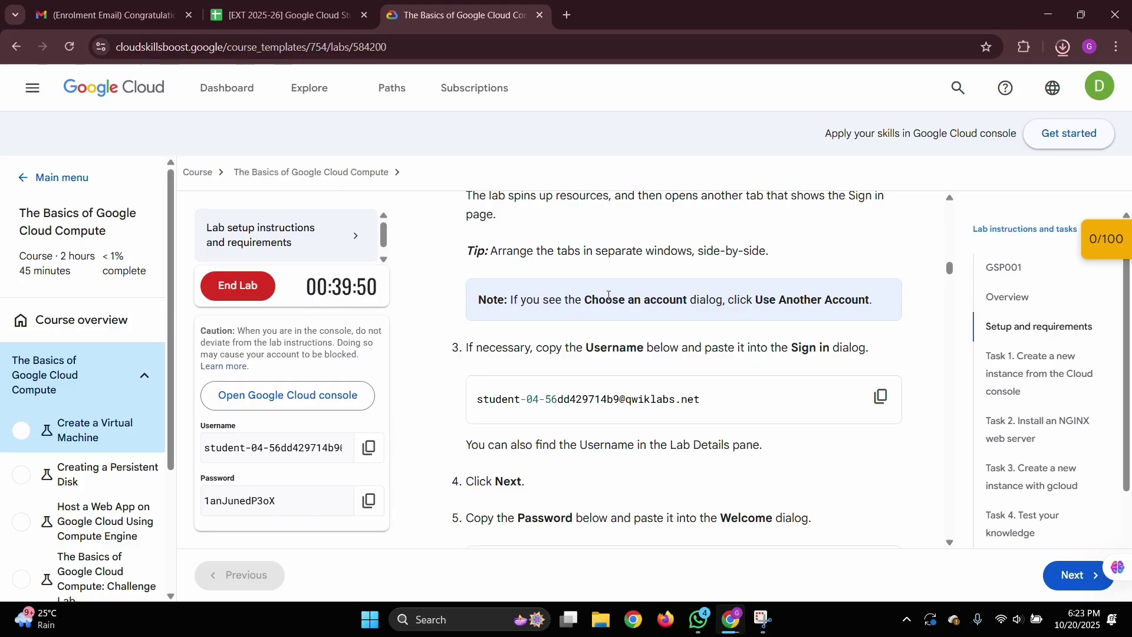
scroll(609, 296, up, 8)
scroll(609, 297, down, 2)
scroll(609, 297, up, 2)
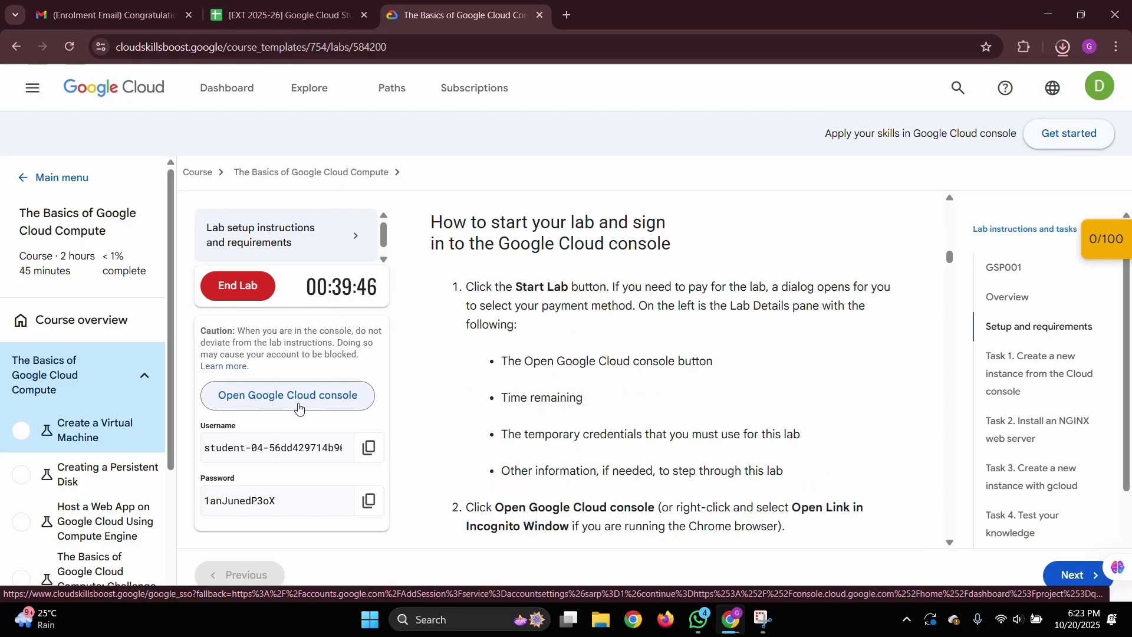
right_click(313, 410)
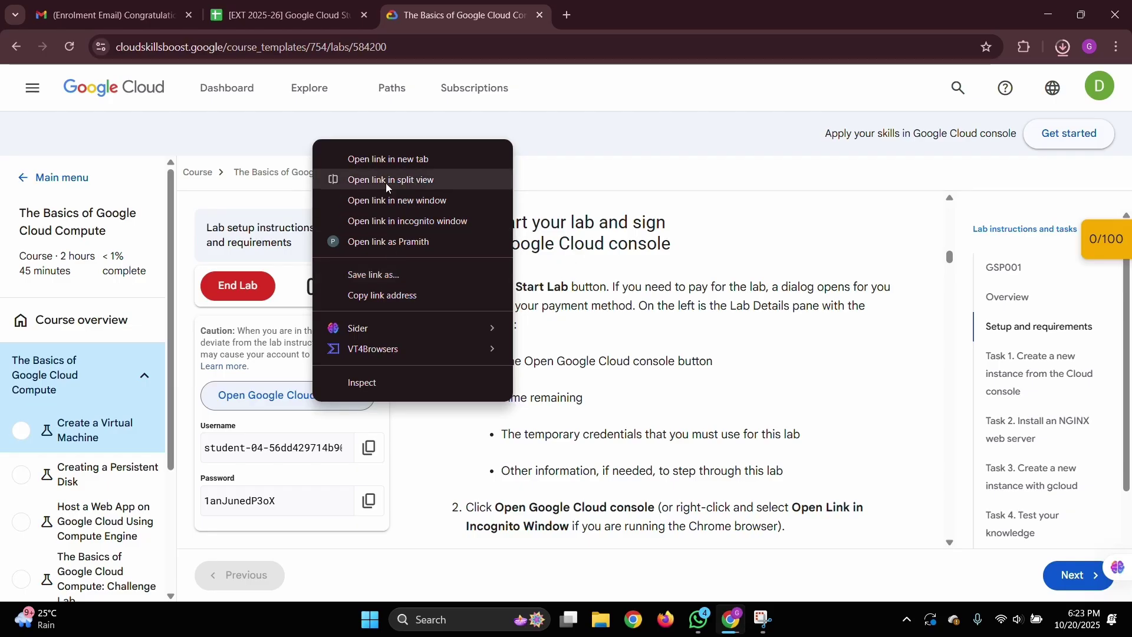
click(398, 222)
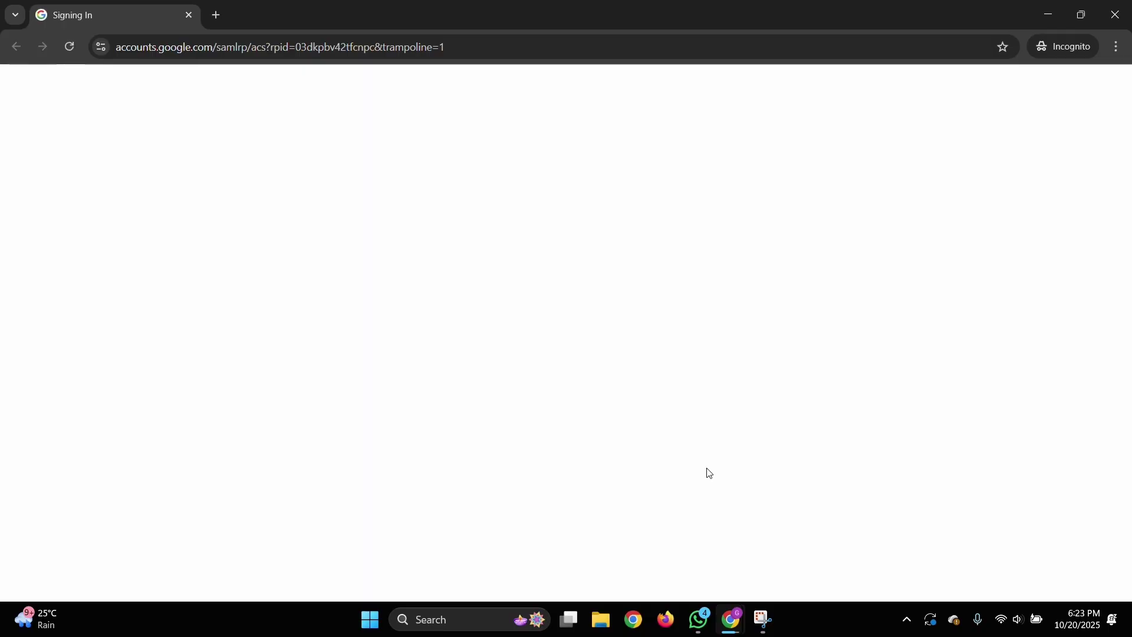
Return to the lab instructions window and read the sign-in steps through to the Activate Cloud Shell section.
mouse_move(734, 616)
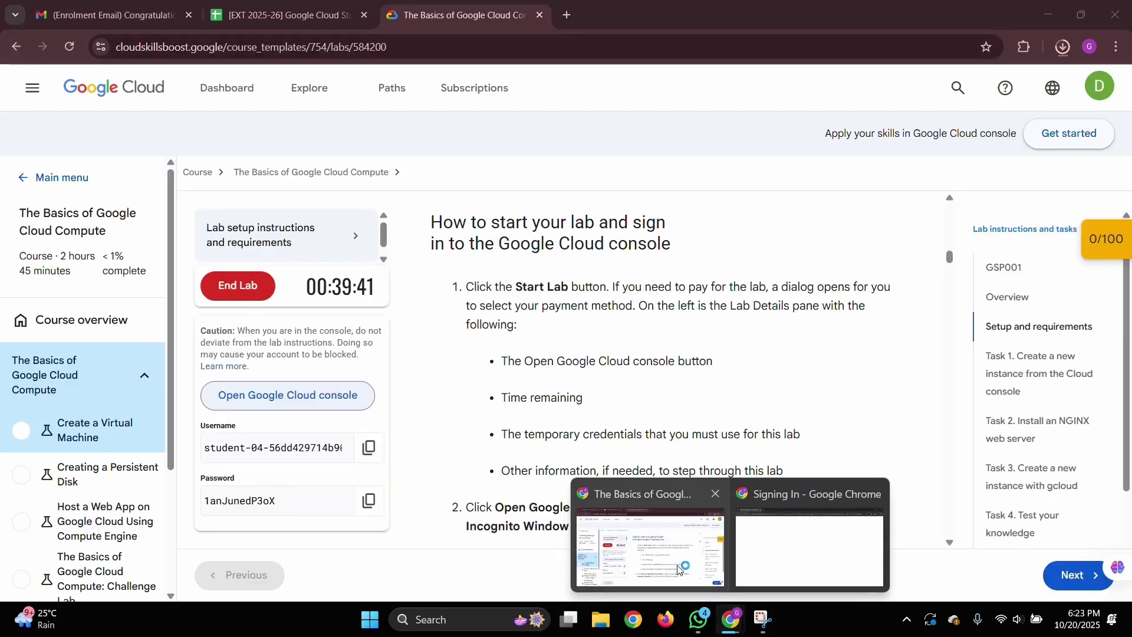
click(678, 567)
scroll(657, 432, down, 2)
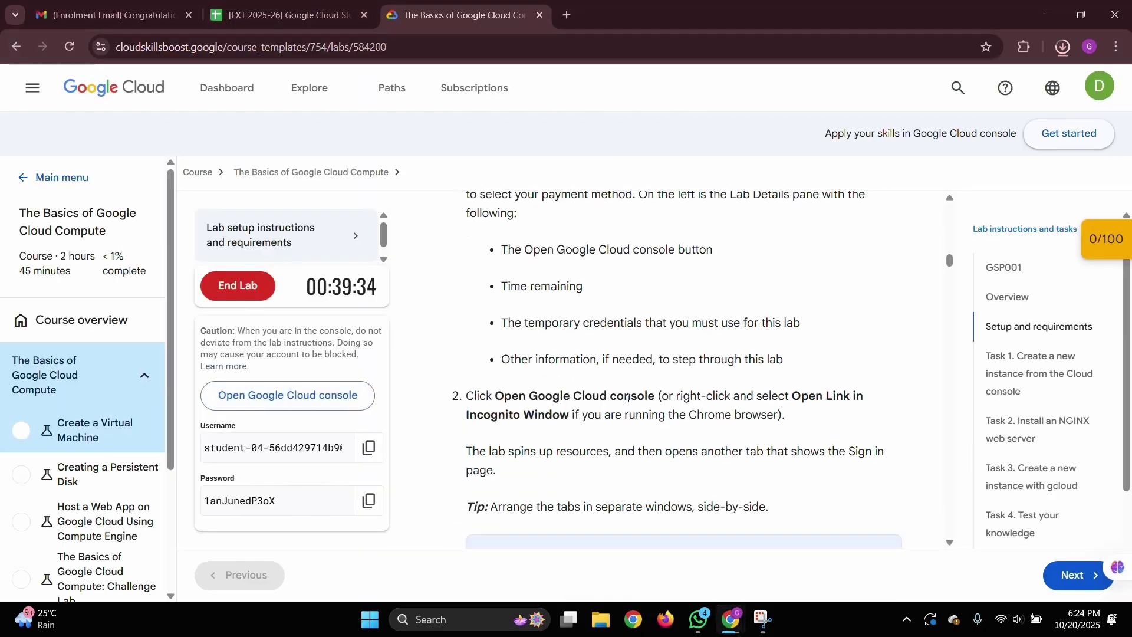
scroll(628, 398, down, 10)
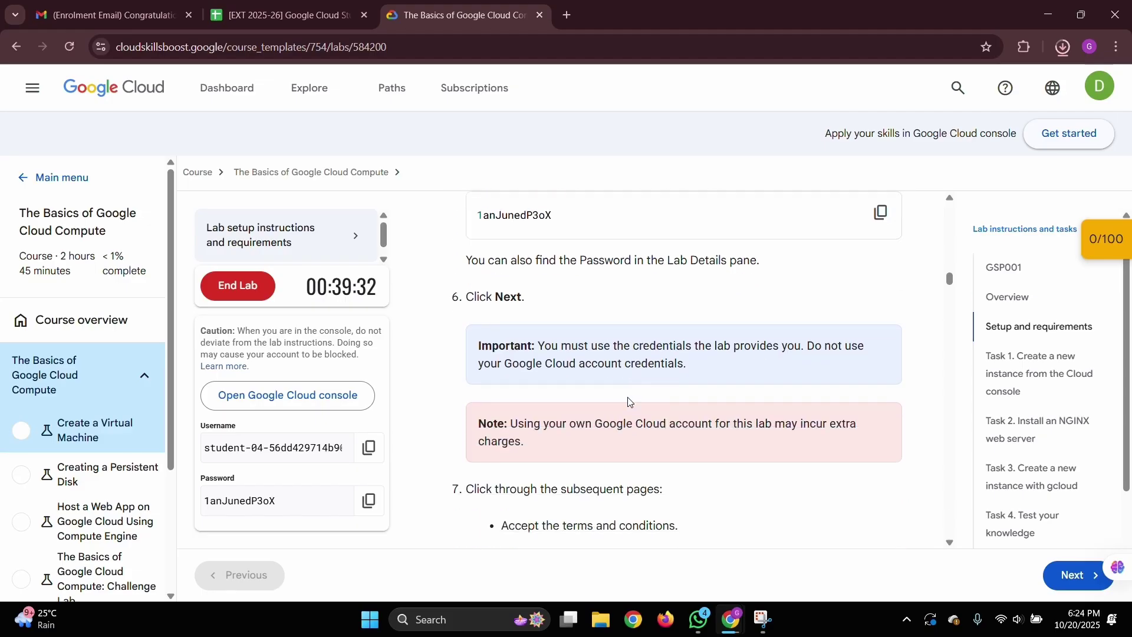
scroll(629, 402, down, 10)
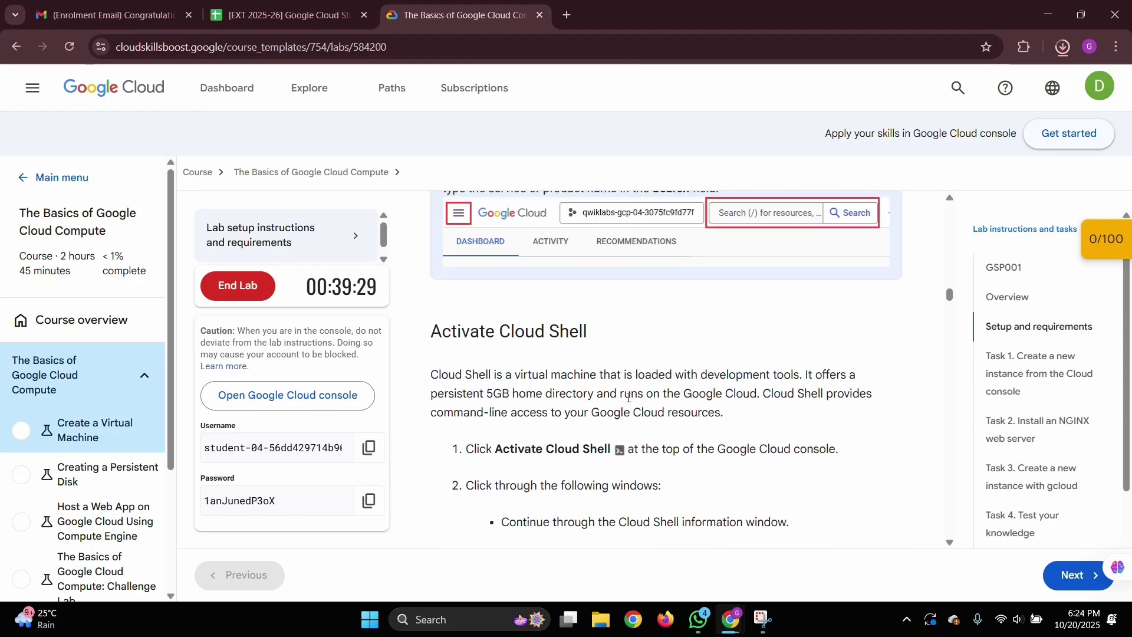
scroll(629, 398, down, 1)
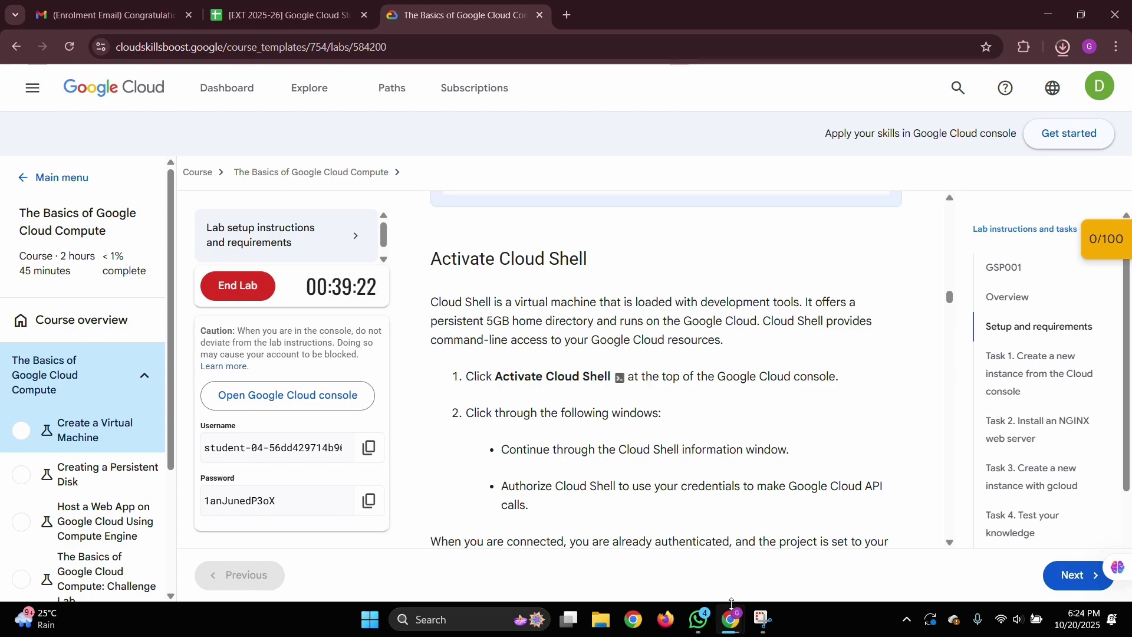
Switch to the incognito window, acknowledge the new account notice and accept the Google Cloud console's welcome terms.
mouse_move(731, 610)
click(790, 557)
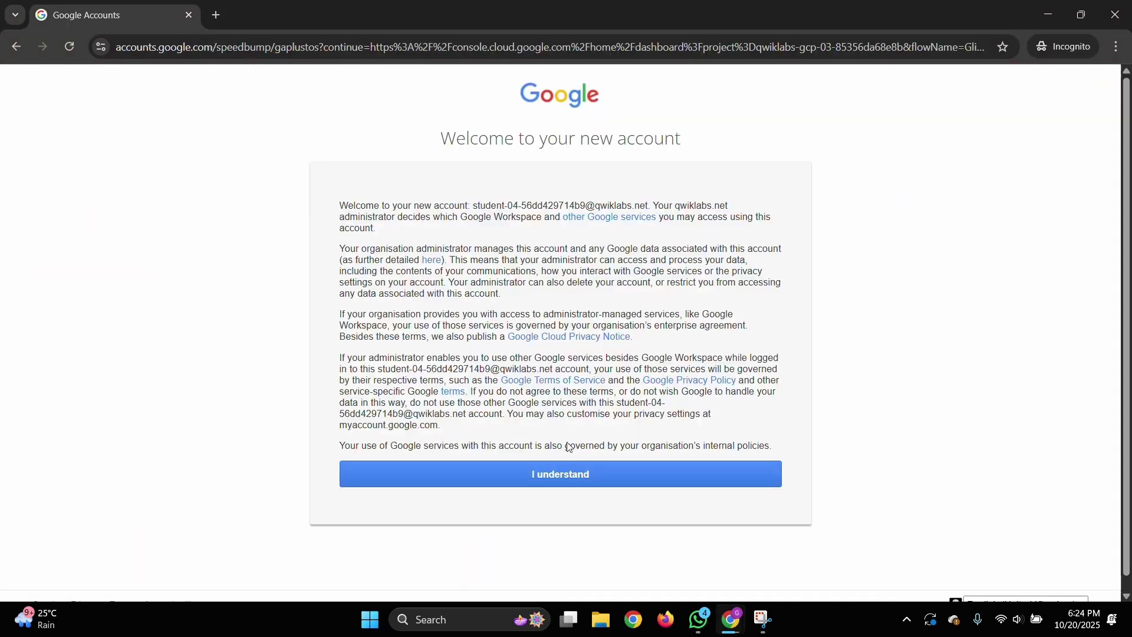
click(508, 480)
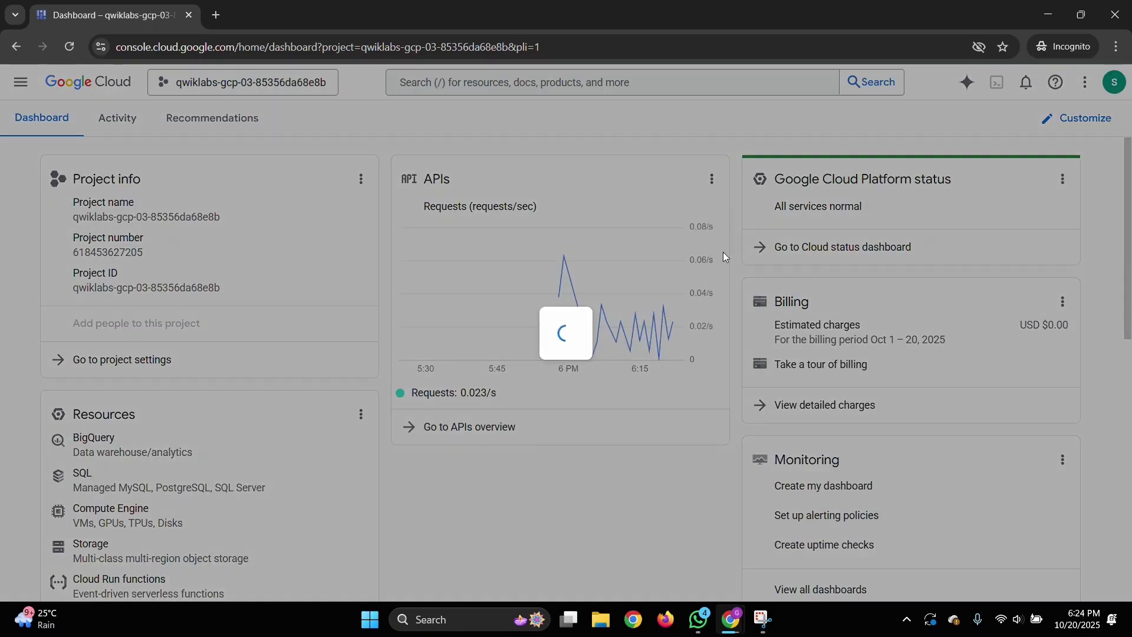
click(381, 451)
click(731, 519)
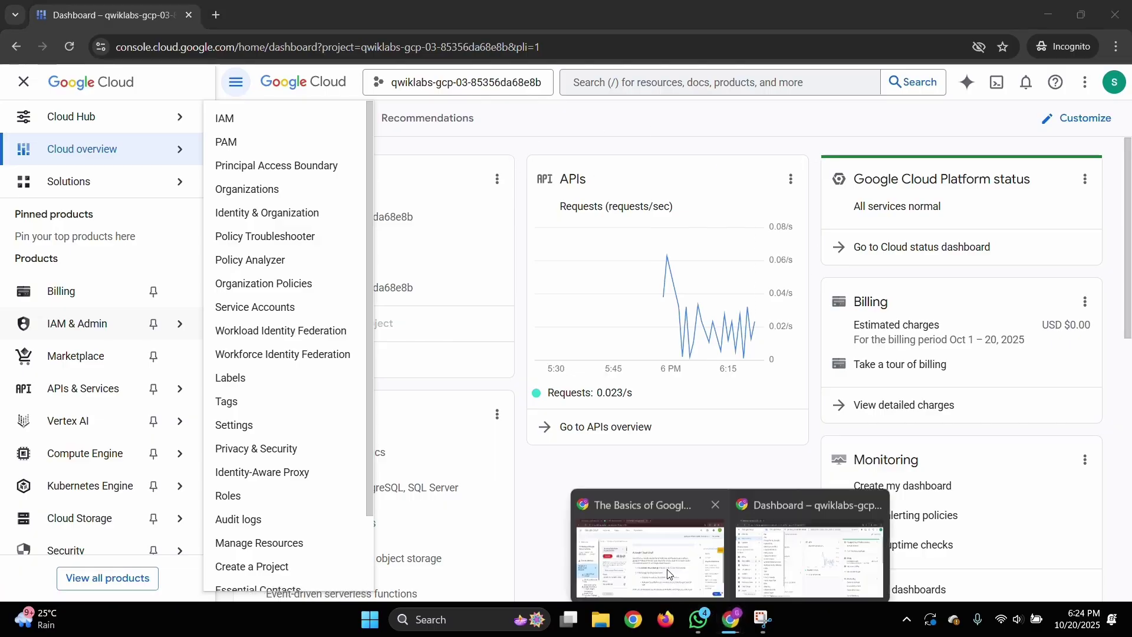
Activate and authorize Cloud Shell with its terminal pane enlarged to full height, and close the console's navigation menu.
click(738, 614)
mouse_move(742, 613)
click(826, 560)
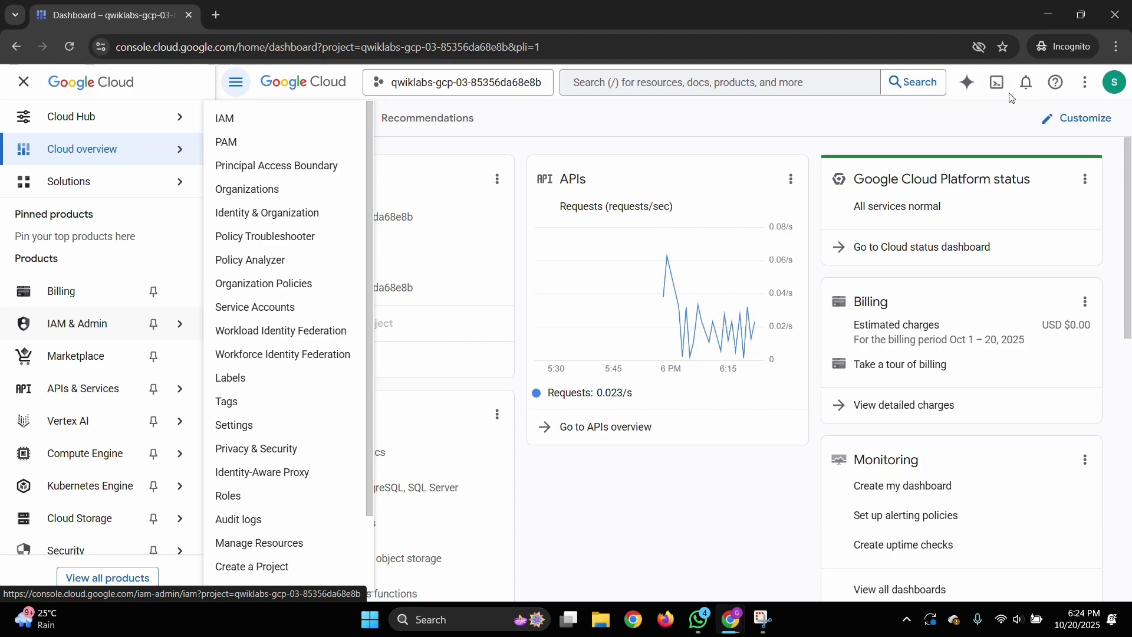
click(997, 82)
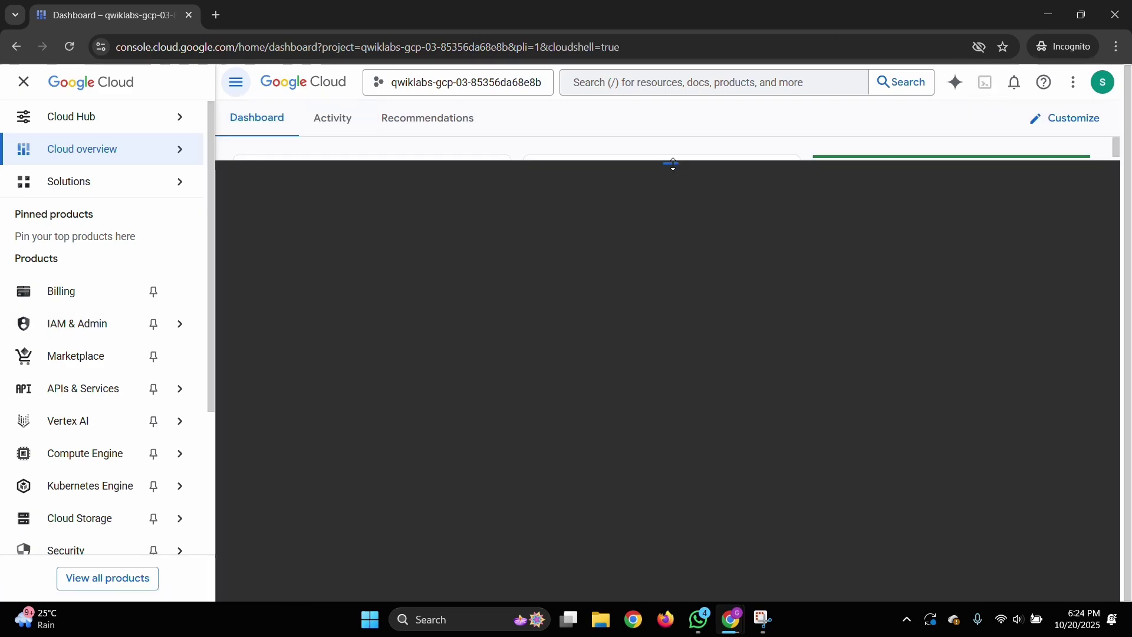
drag(672, 165, 674, 98)
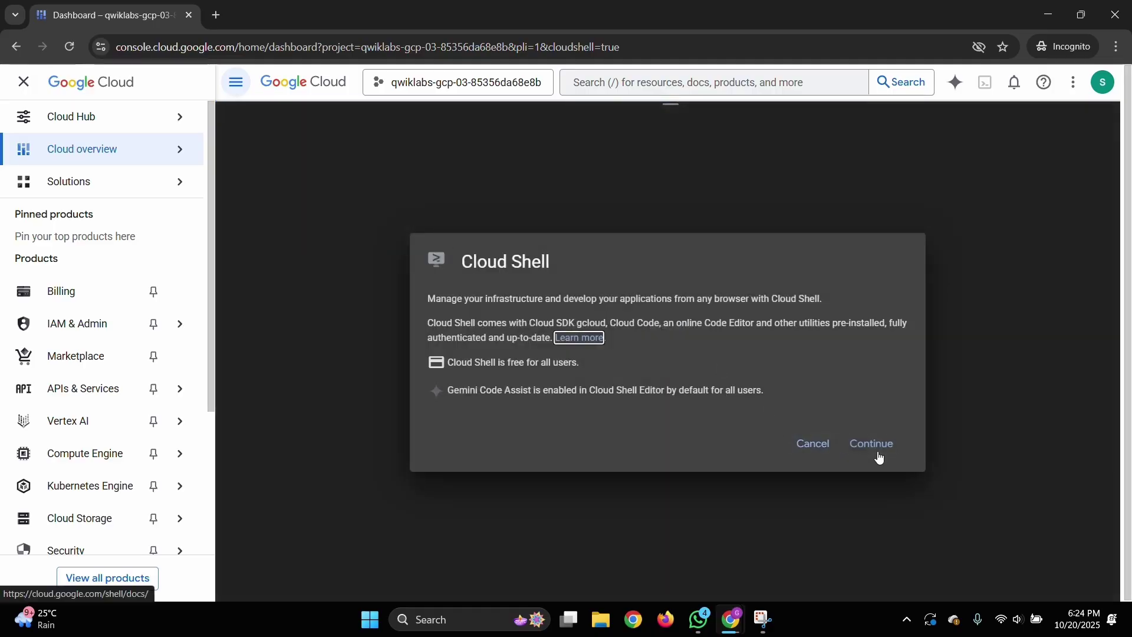
click(877, 447)
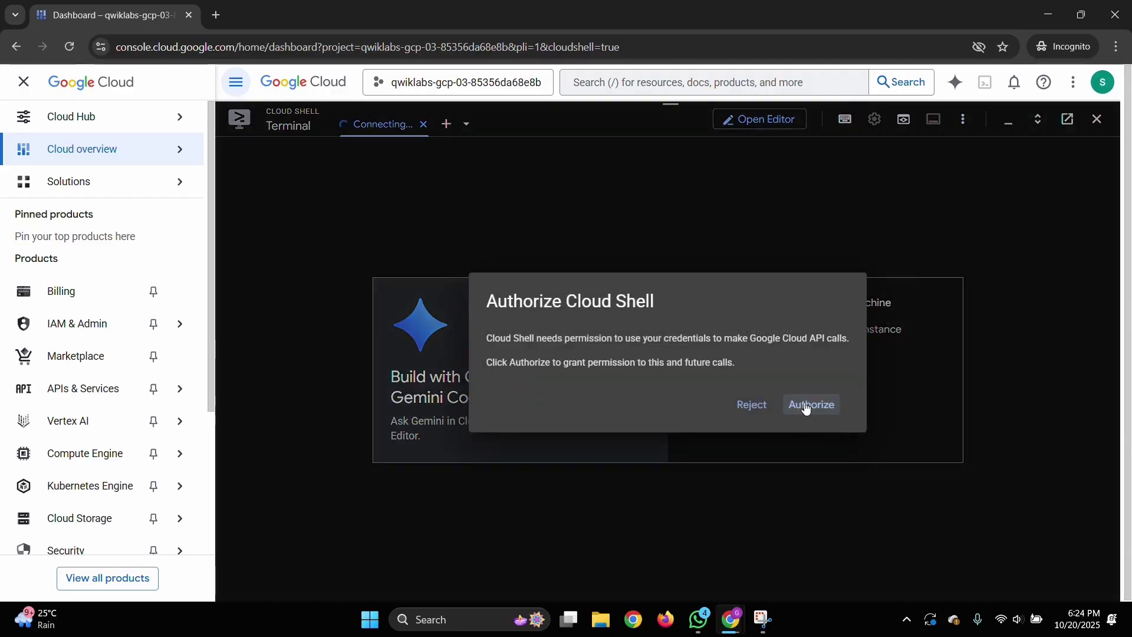
click(806, 407)
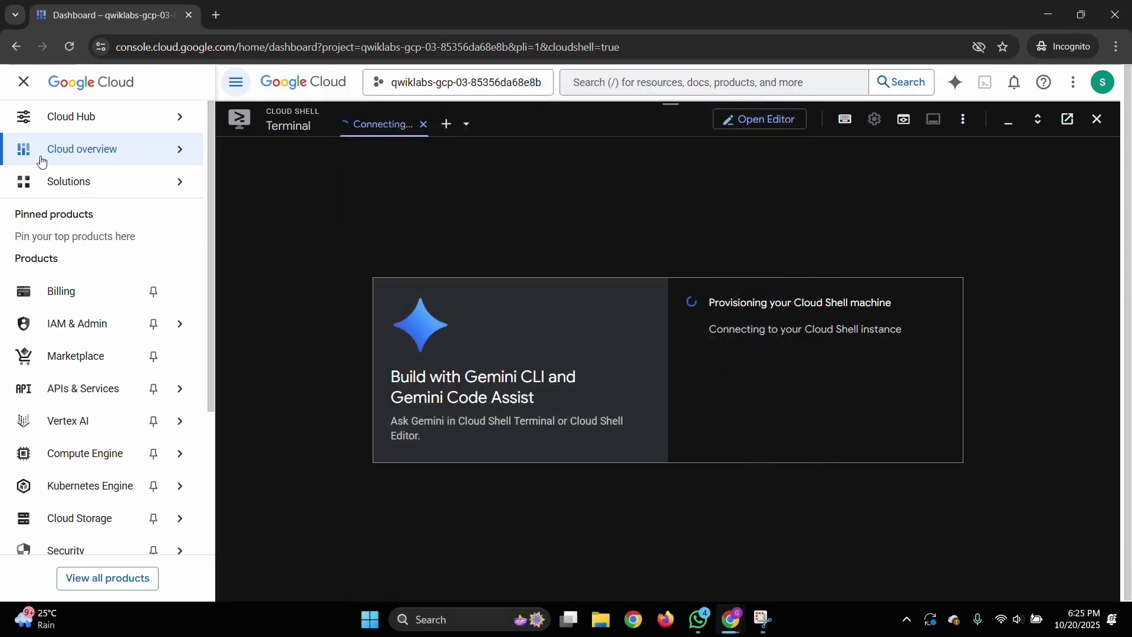
mouse_move(40, 161)
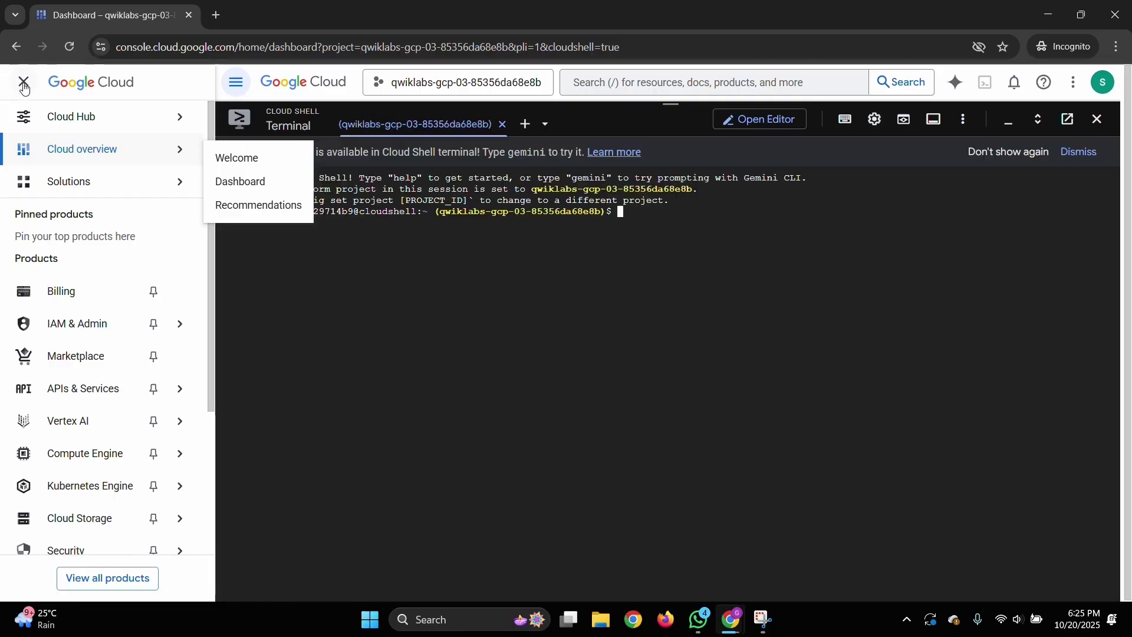
click(24, 86)
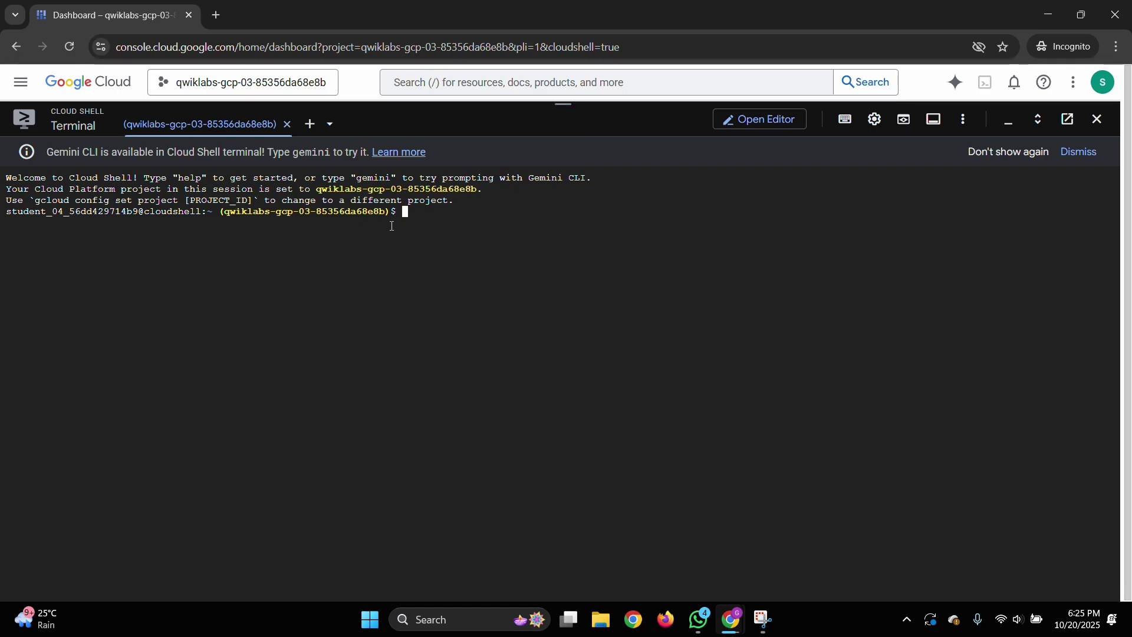
Copy the project region command from the lab's Set the region and zone section and run gcloud config set compute/region us-east4 in Cloud Shell.
mouse_move(739, 617)
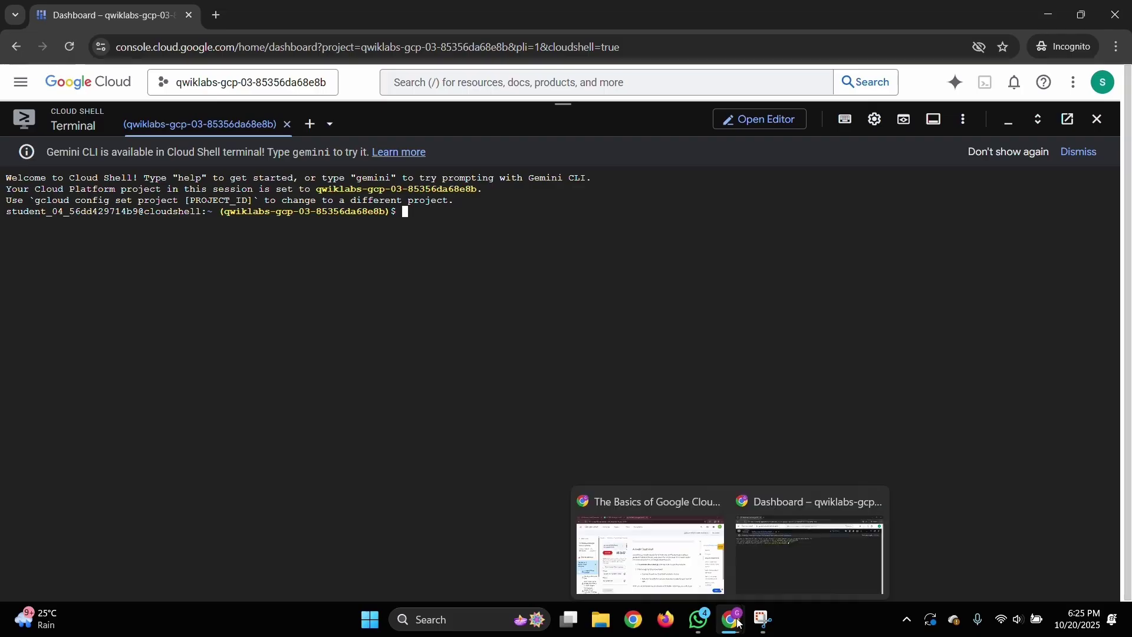
click(651, 552)
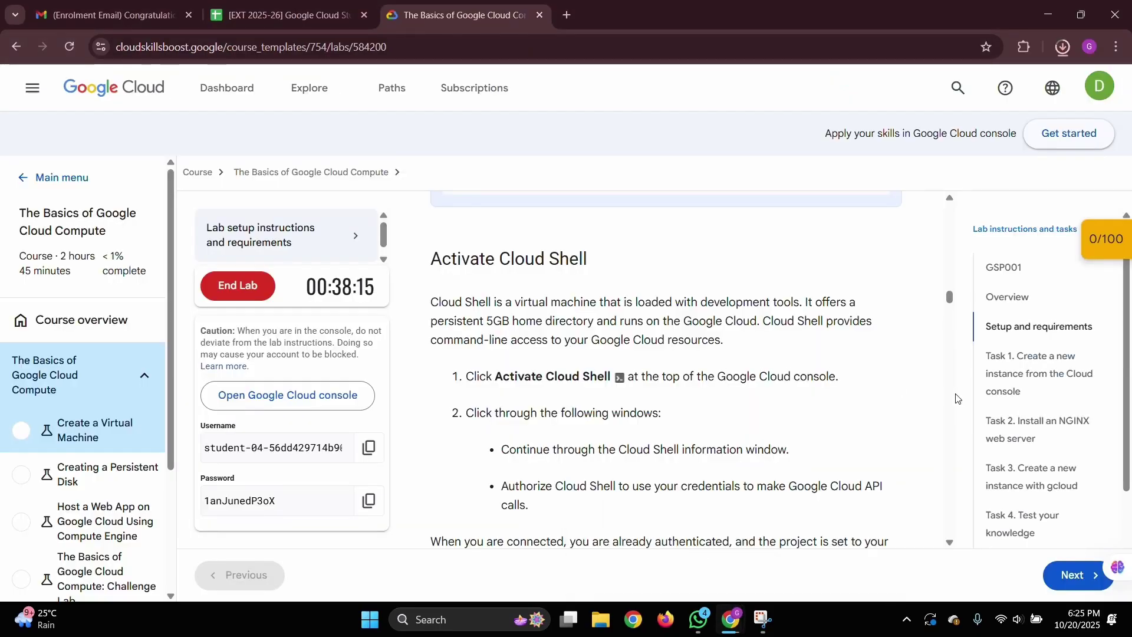
scroll(850, 355, down, 20)
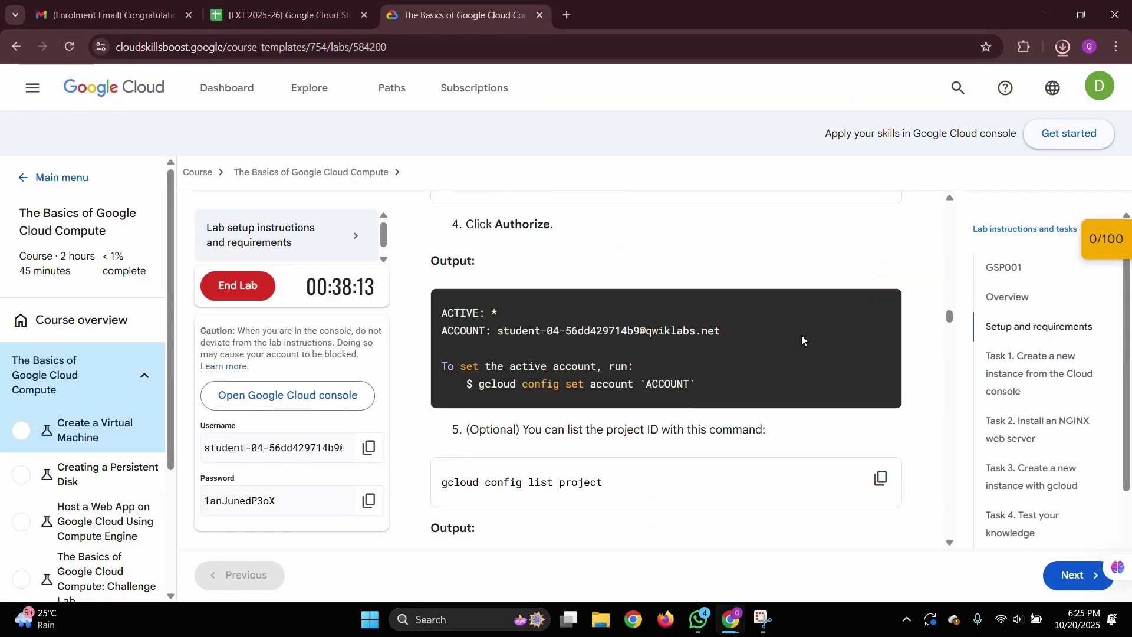
scroll(802, 335, down, 15)
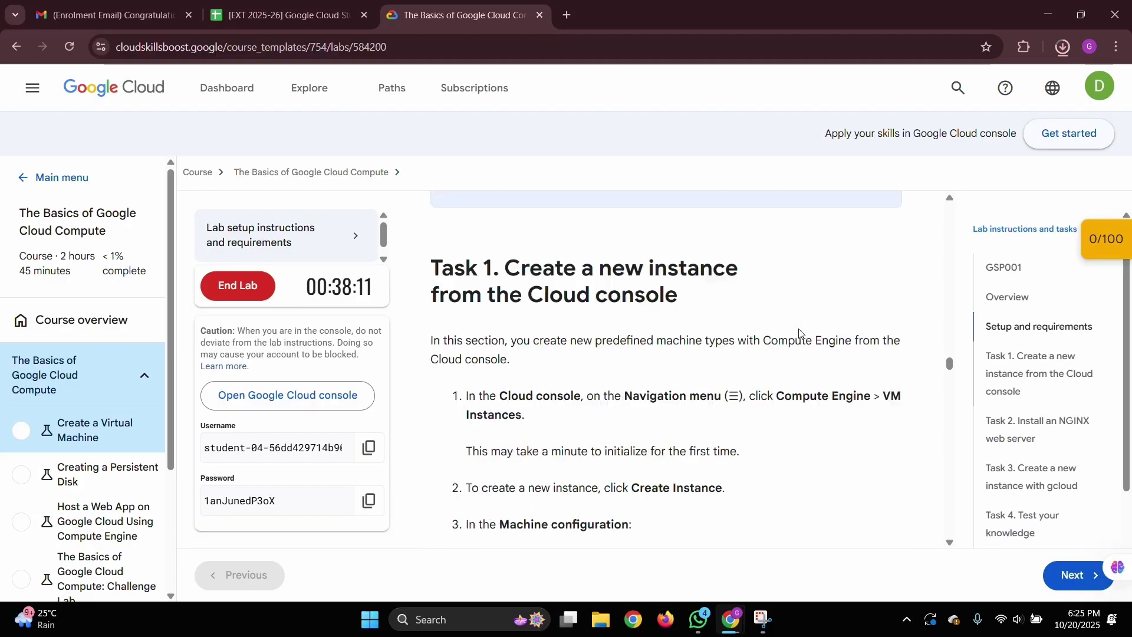
scroll(800, 330, up, 10)
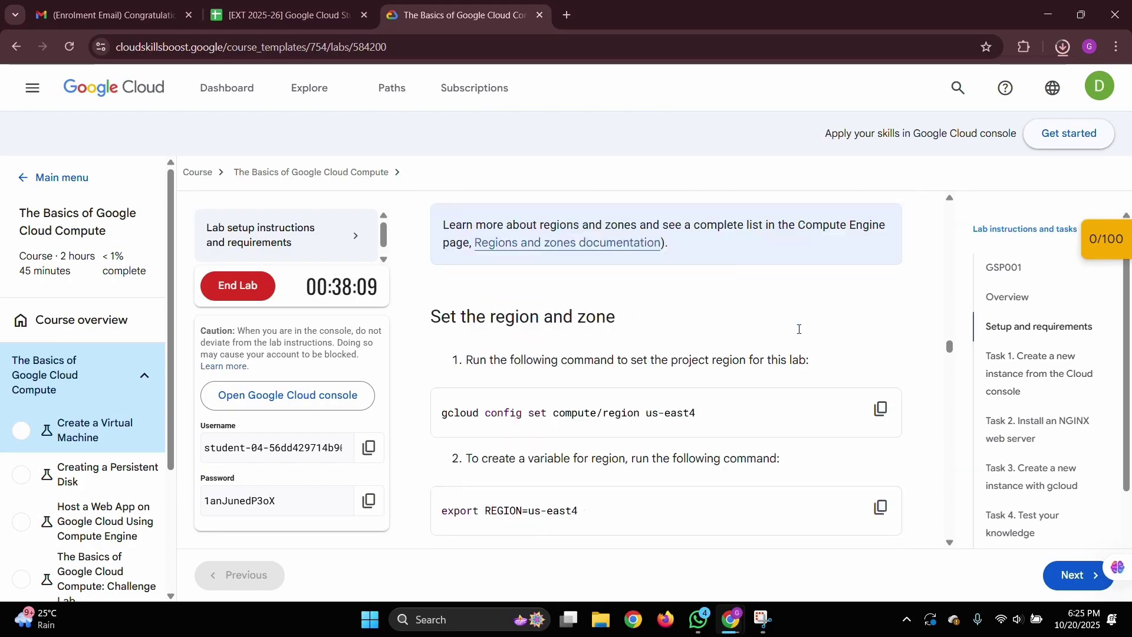
scroll(754, 290, down, 2)
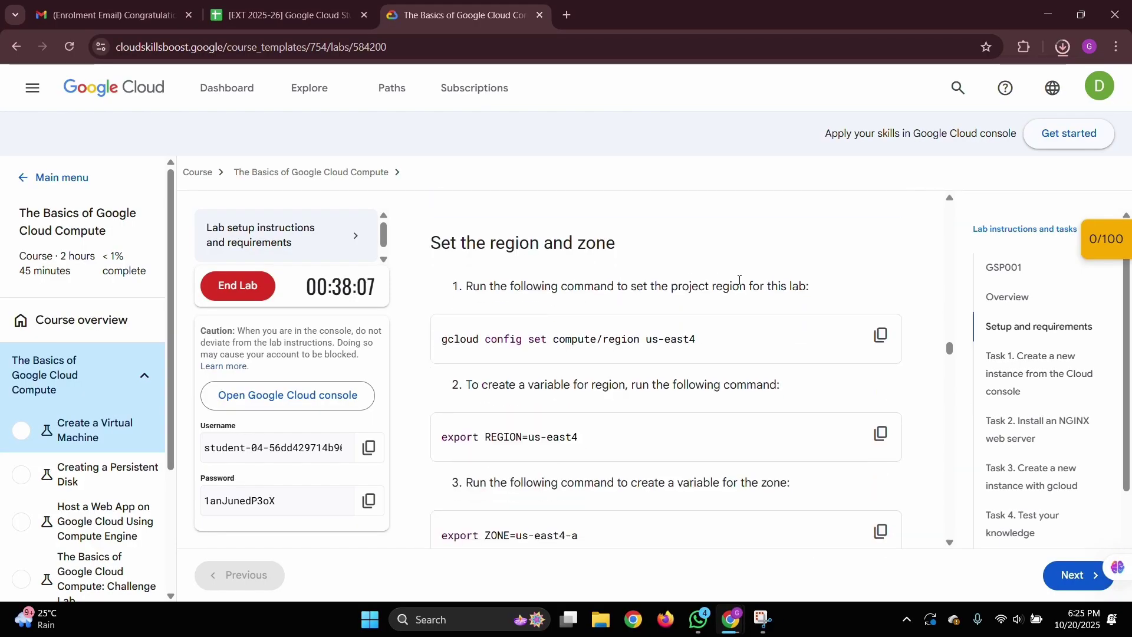
scroll(740, 280, down, 3)
scroll(875, 252, up, 3)
click(881, 335)
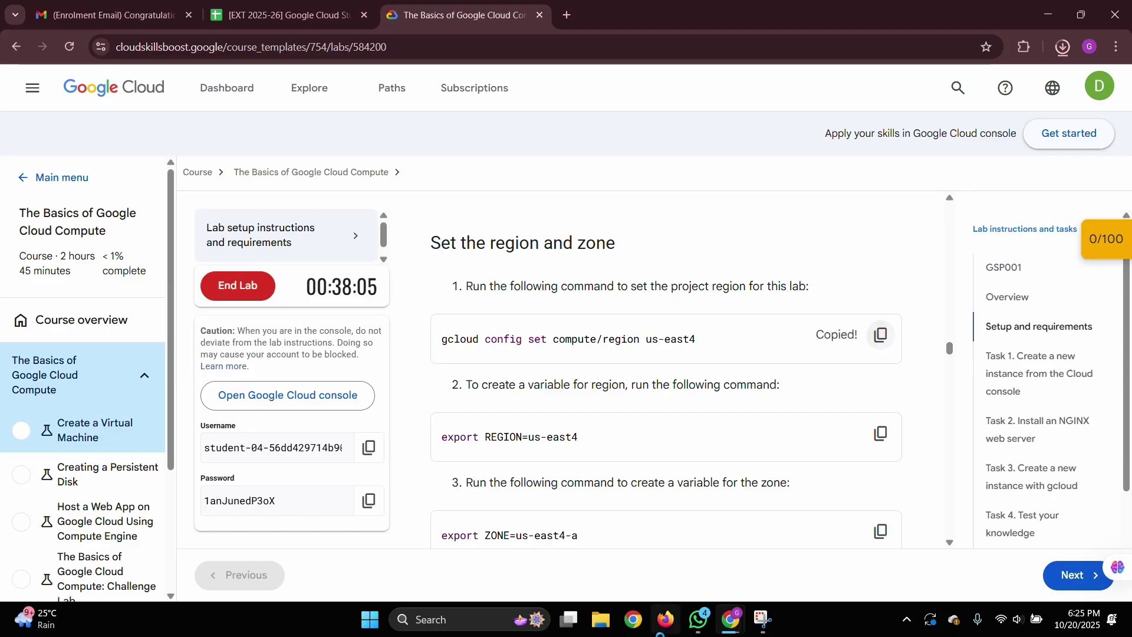
click(823, 521)
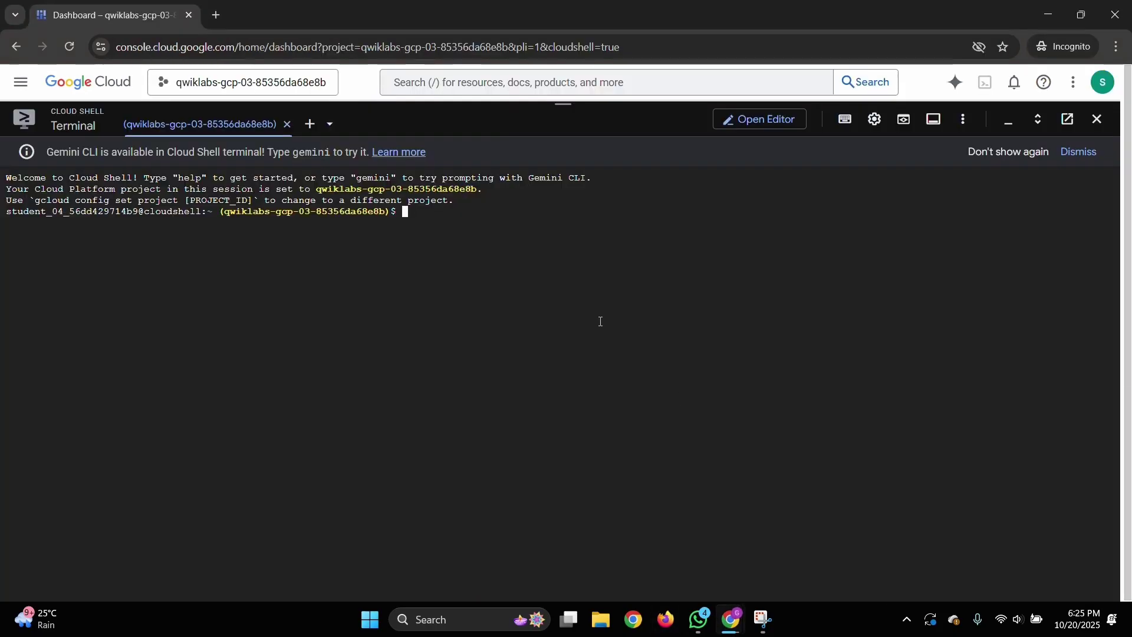
key(ctrl+v)
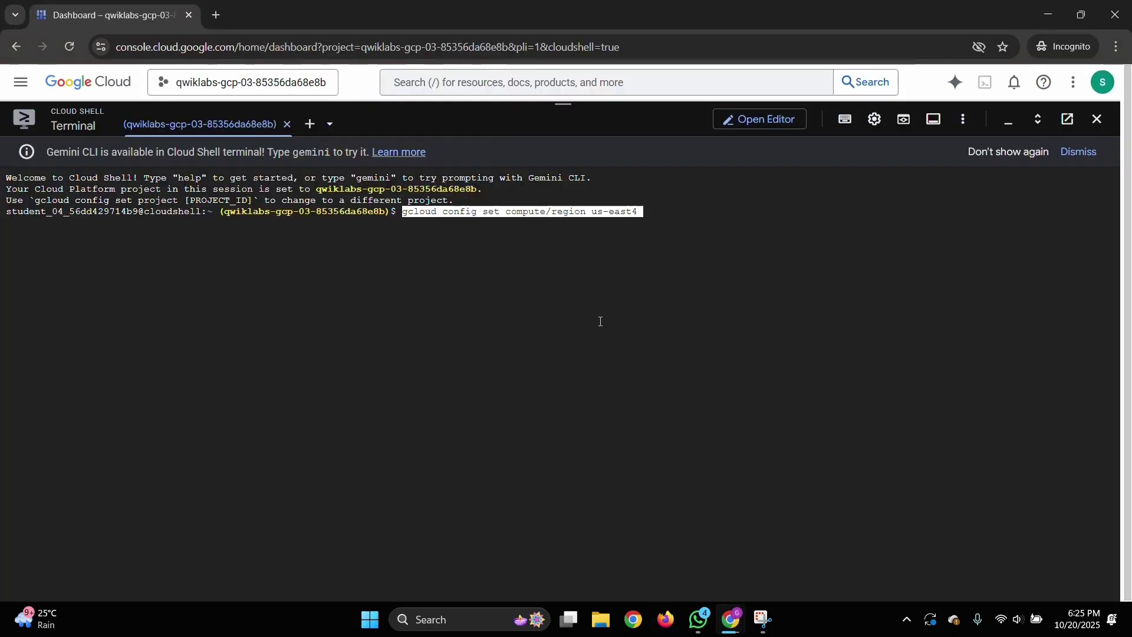
key(Return)
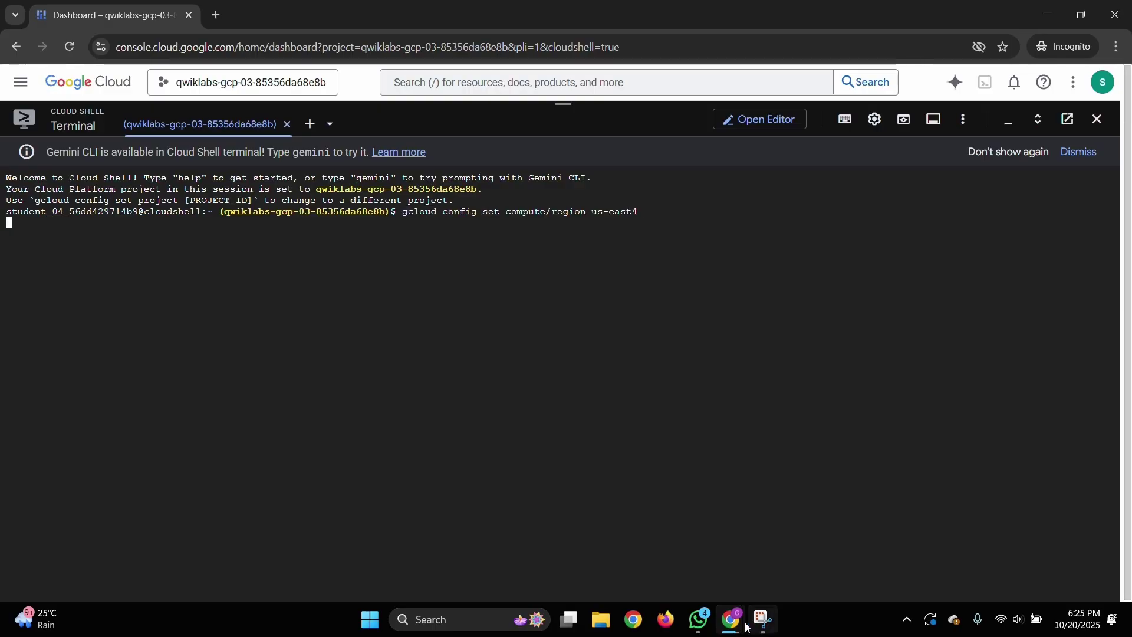
Copy the region variable command from the lab and run export REGION=us-east4 in Cloud Shell.
key(alt+Tab)
click(881, 434)
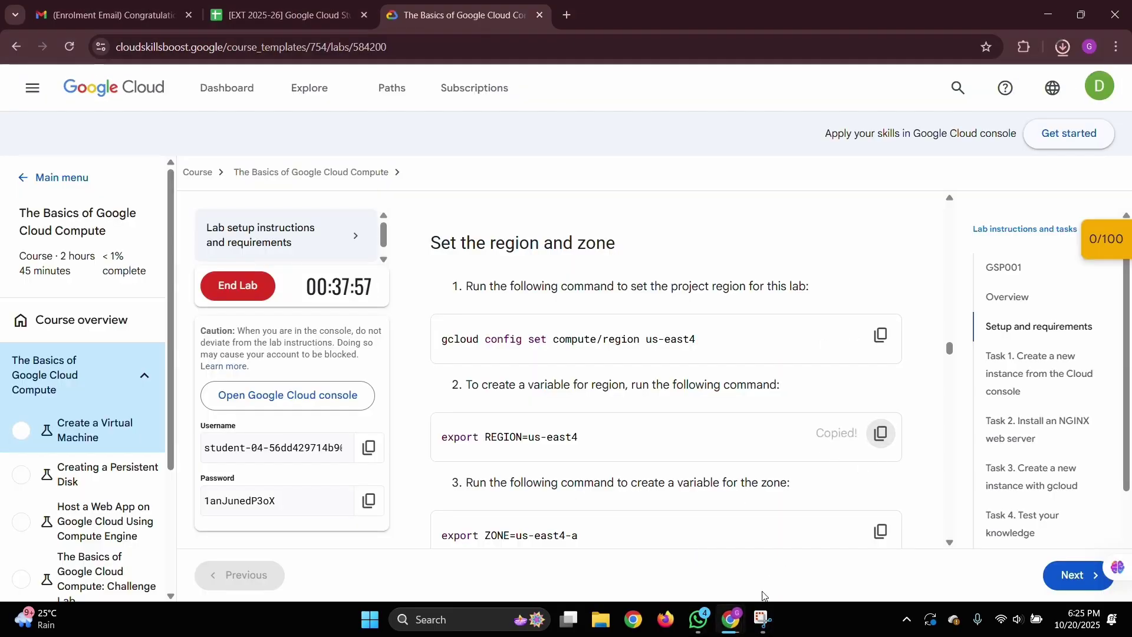
click(779, 541)
key(ctrl+v)
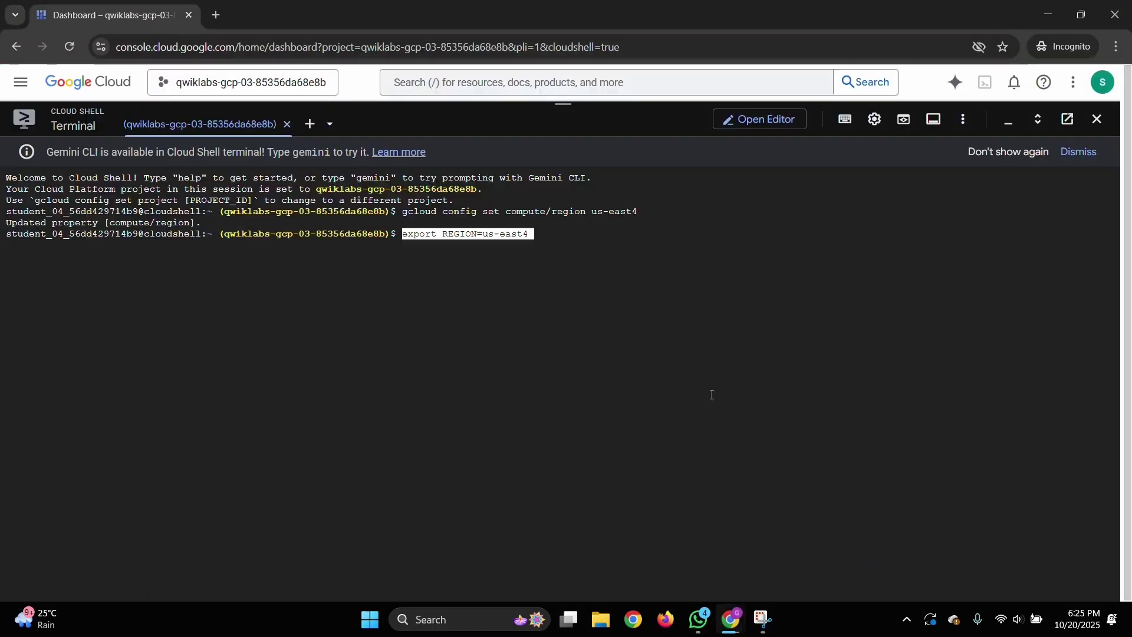
key(Return)
Copy the zone variable command from the lab and run export ZONE=us-east4-a in Cloud Shell.
mouse_move(745, 623)
click(653, 530)
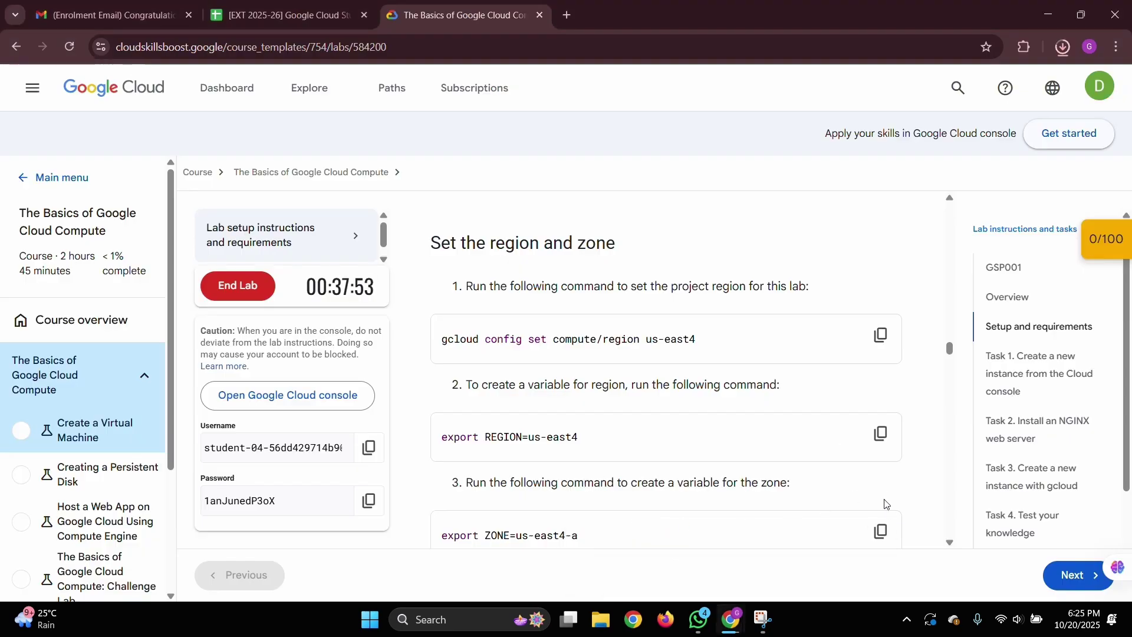
click(880, 530)
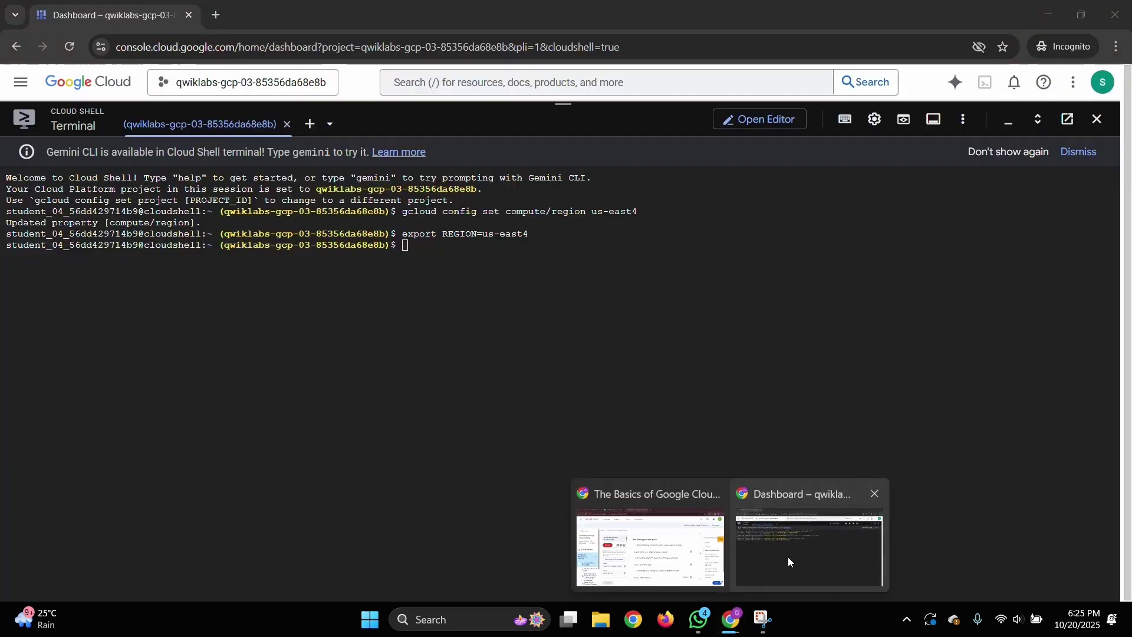
click(788, 557)
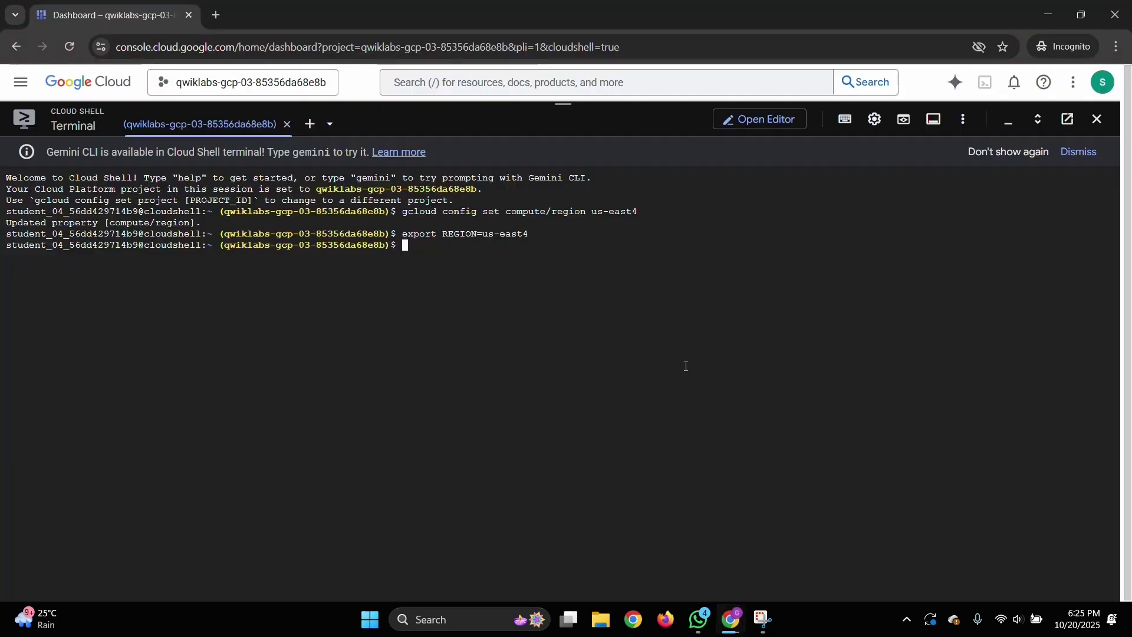
key(ctrl+v)
key(Return)
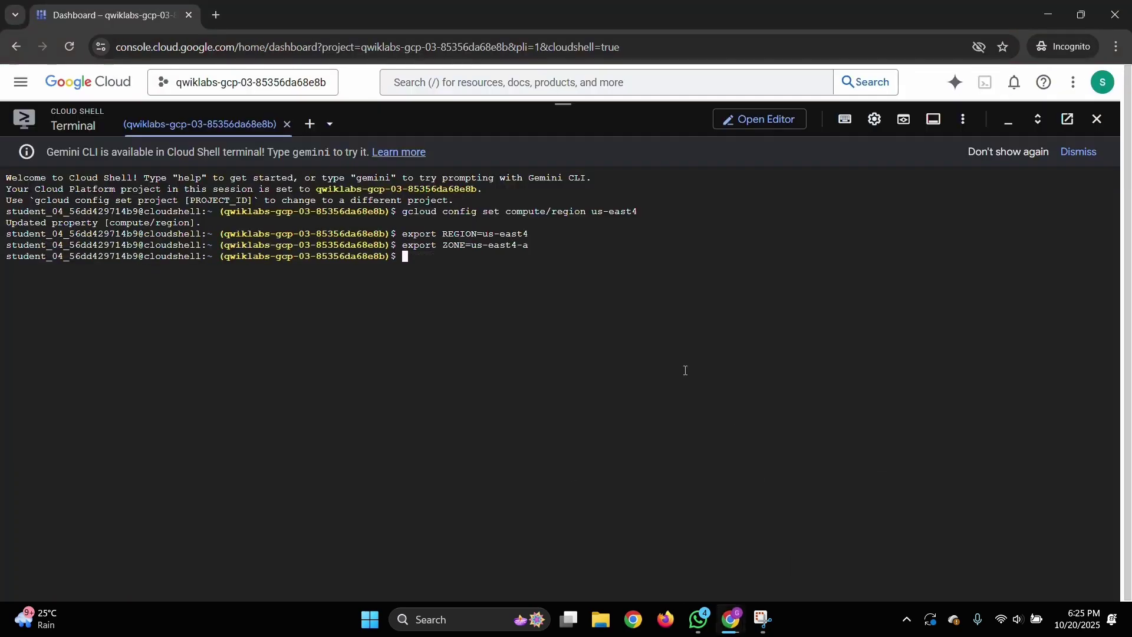
Return to the lab instructions and read the Task 1 steps for creating a new instance from the Cloud console.
mouse_move(731, 619)
click(698, 582)
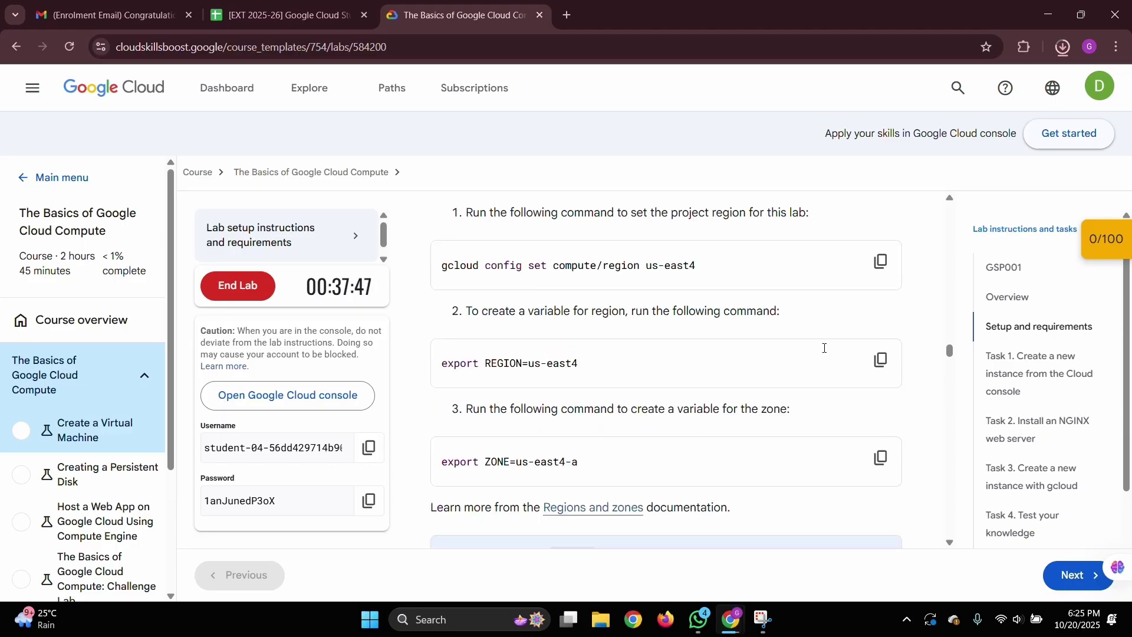
scroll(522, 447, down, 8)
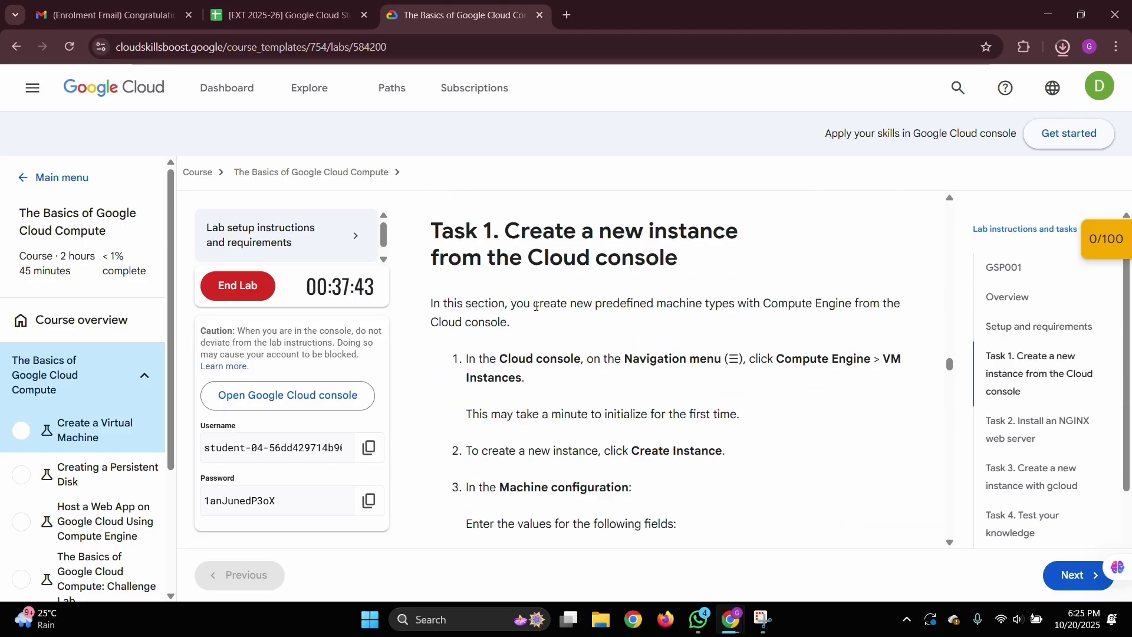
scroll(629, 338, down, 1)
scroll(629, 338, up, 1)
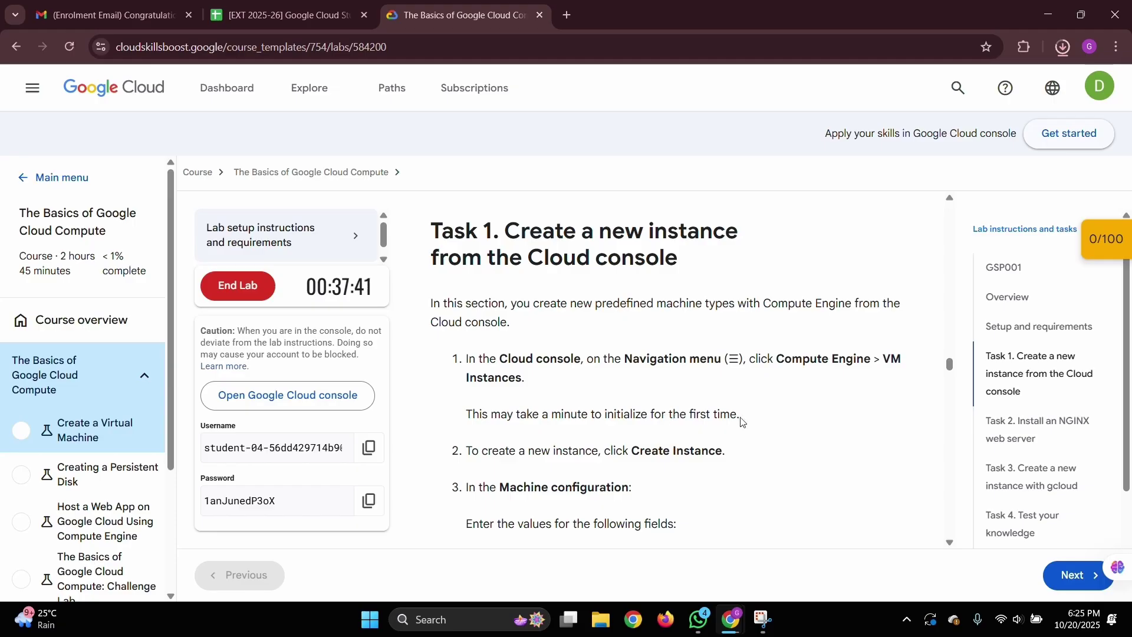
scroll(831, 386, down, 1)
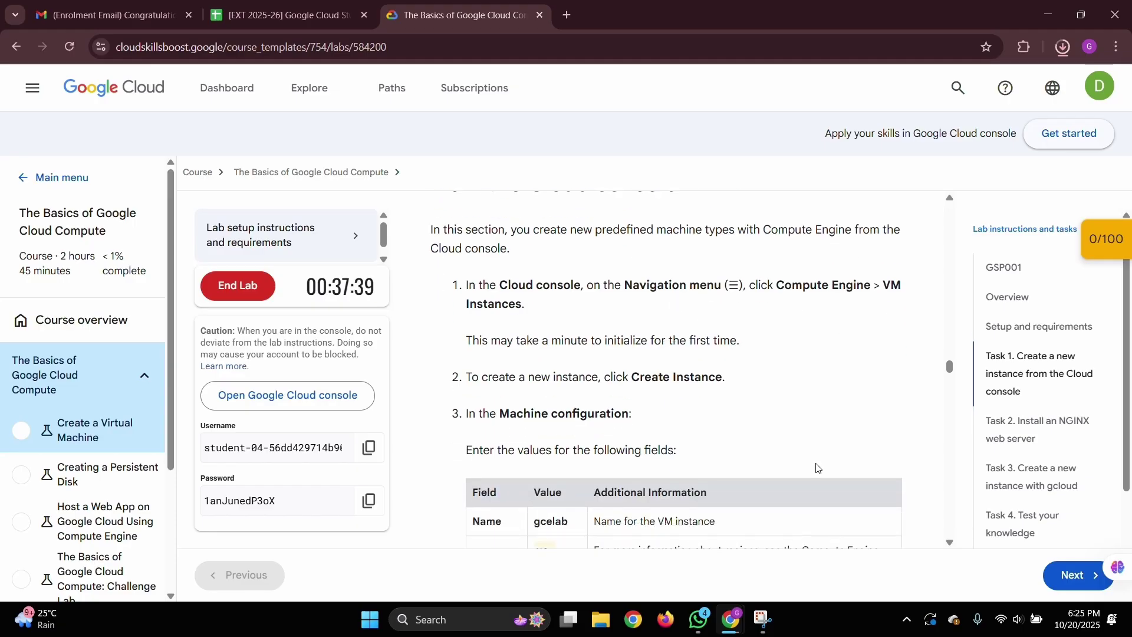
Switch to the Google Cloud console window and shrink the Cloud Shell pane to uncover the project dashboard.
mouse_move(735, 622)
click(787, 560)
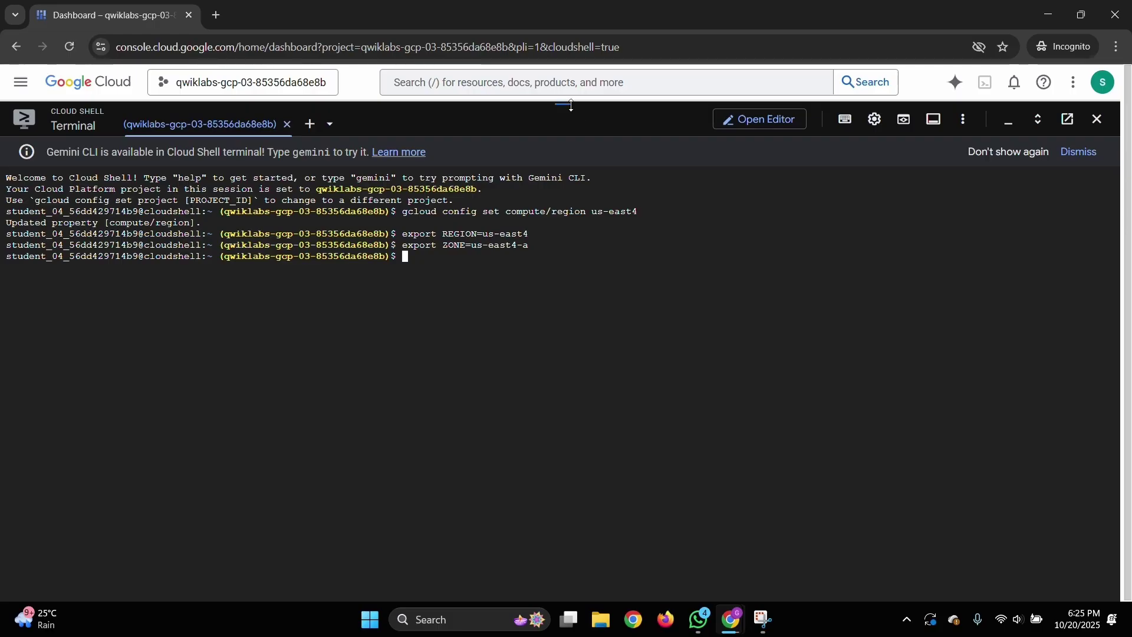
drag(566, 105, 570, 431)
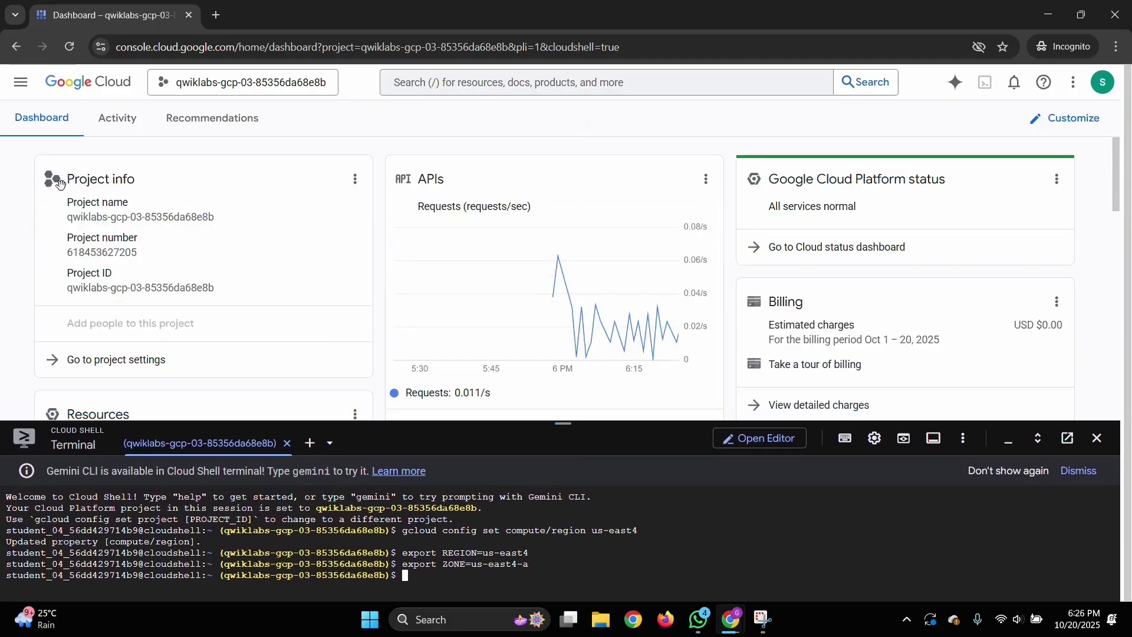
Open the VM instances page of Compute Engine from the console's product navigation.
click(26, 88)
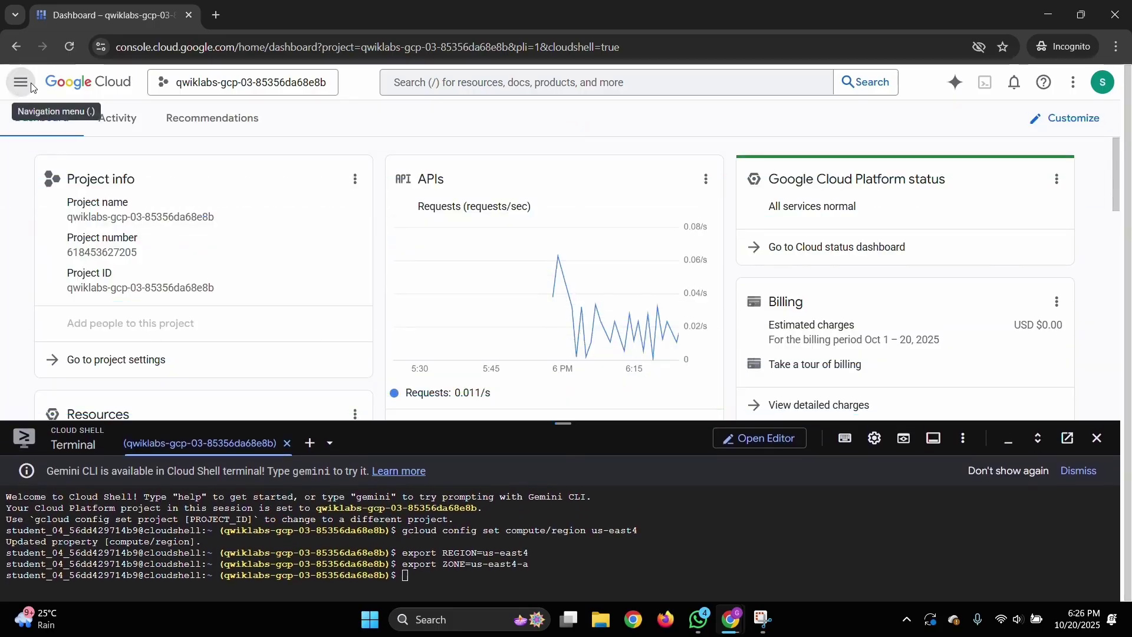
click(727, 627)
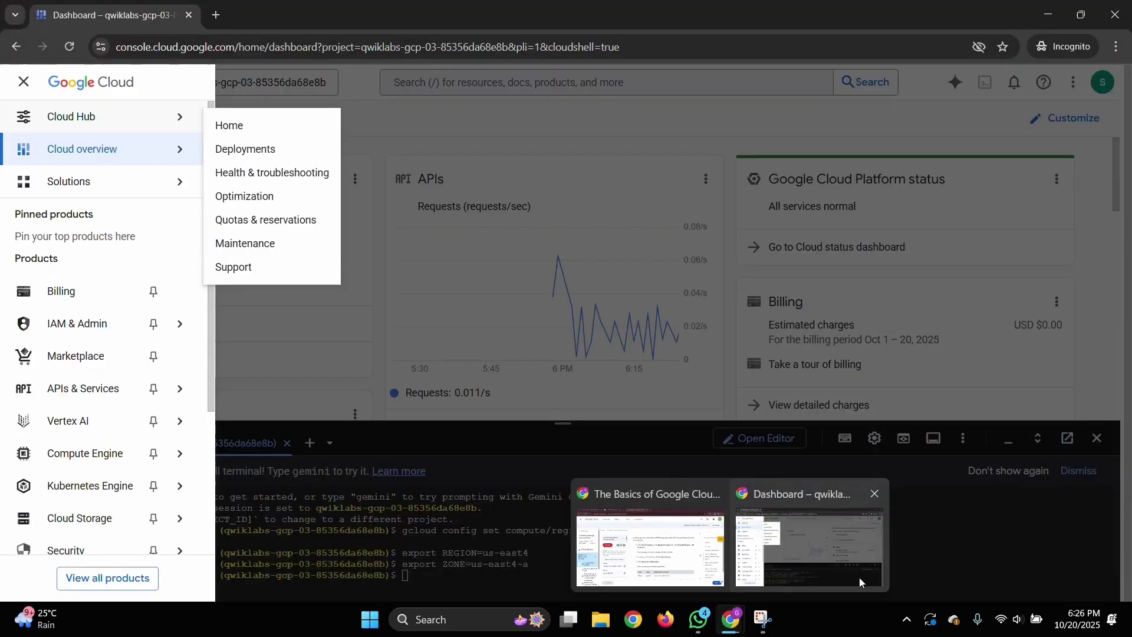
click(858, 578)
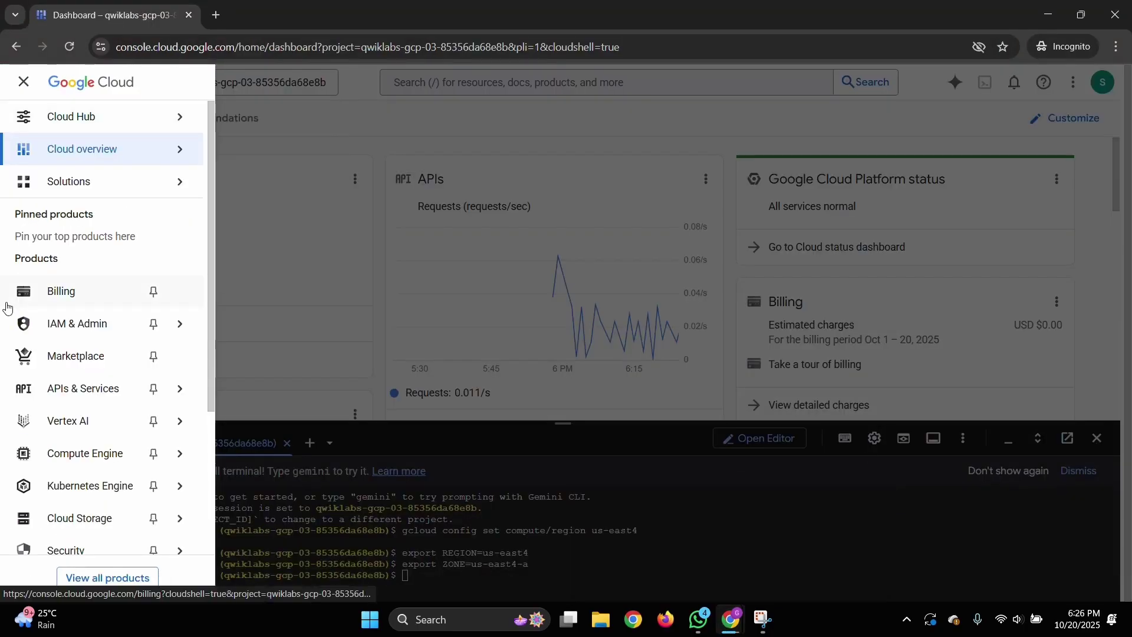
scroll(95, 260, down, 1)
mouse_move(96, 257)
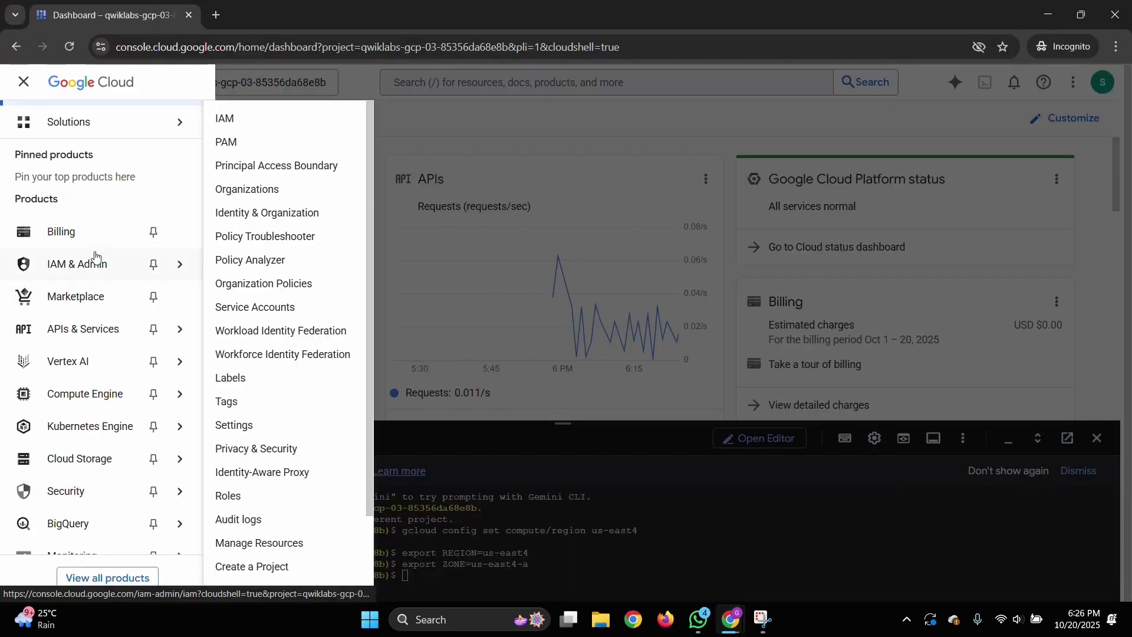
scroll(95, 257, down, 3)
scroll(95, 257, up, 1)
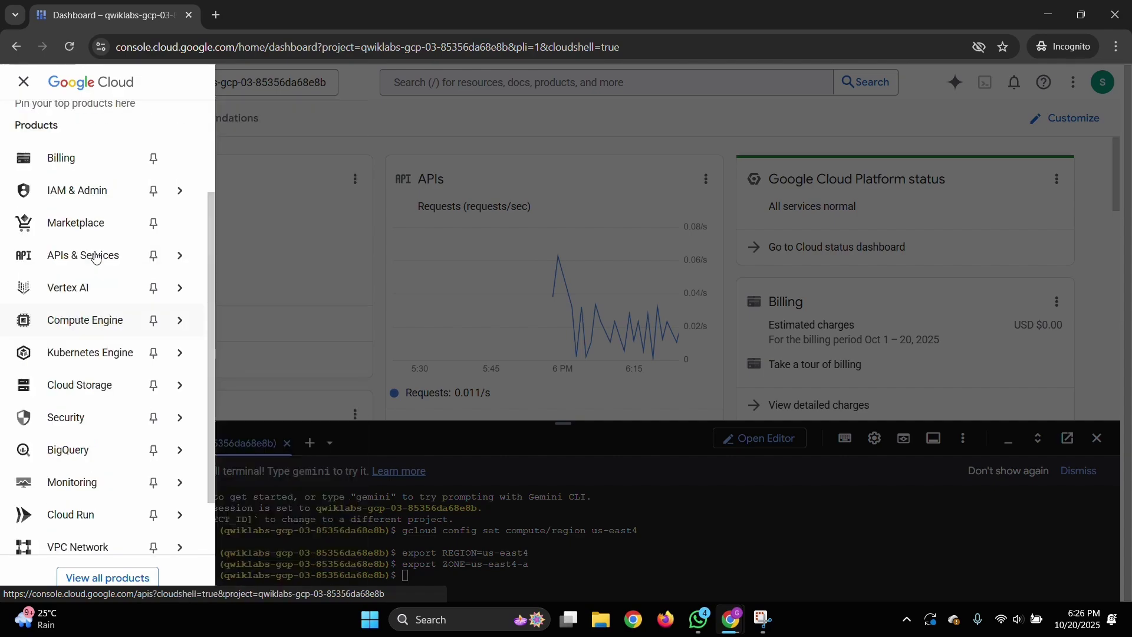
mouse_move(91, 329)
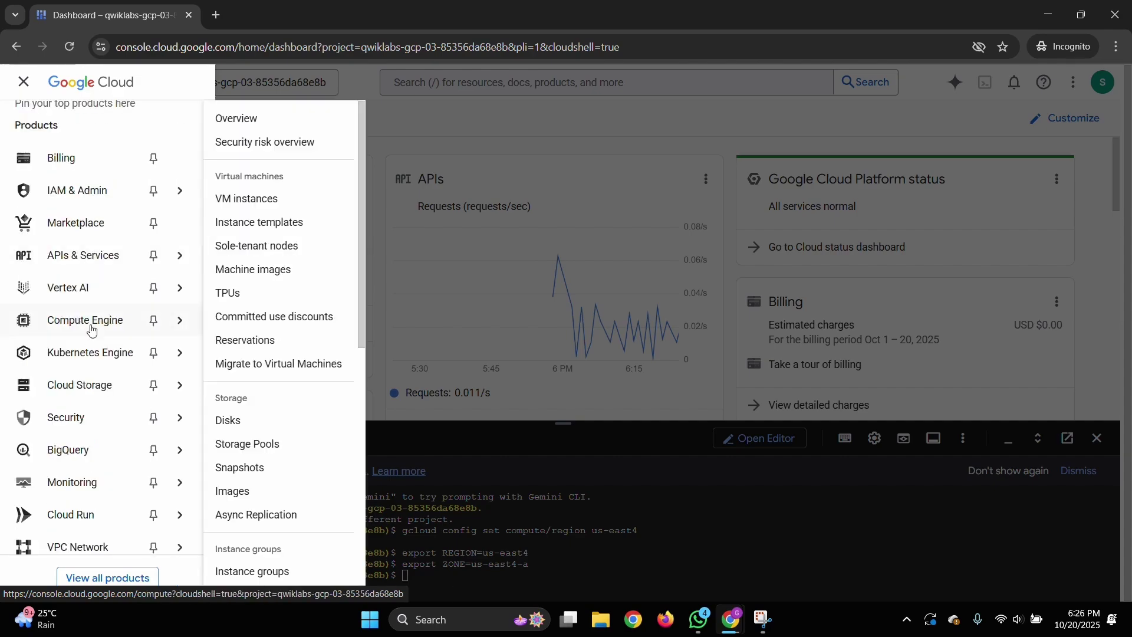
click(275, 200)
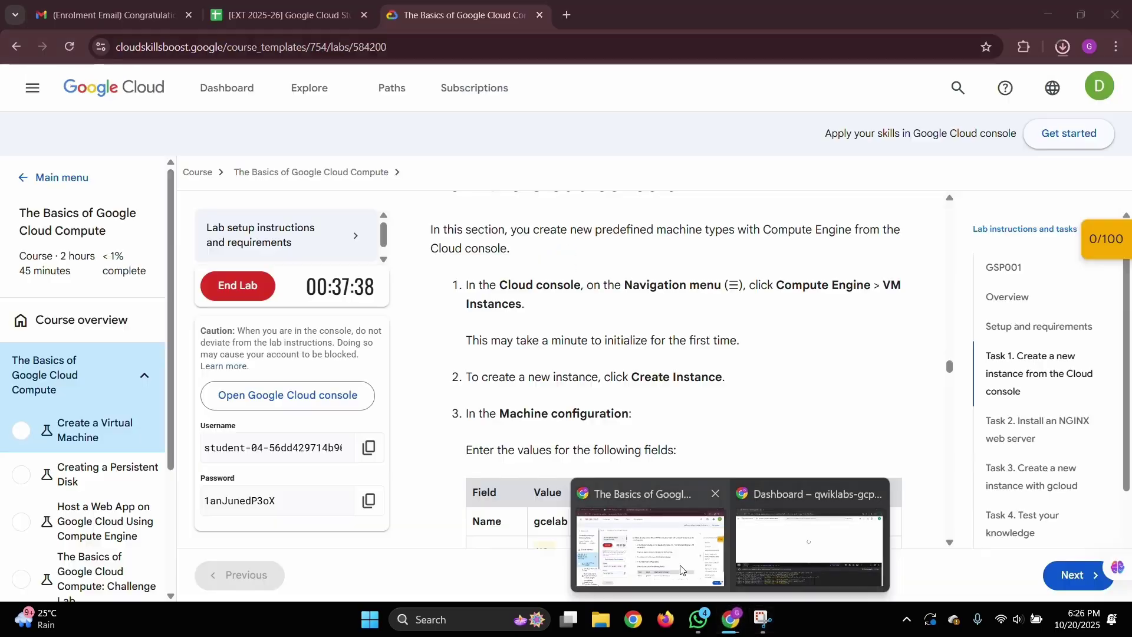
Check the lab's Task 1 instance settings, start creating a new VM instance in the console, and finish the form's introductory tour.
click(681, 571)
scroll(643, 415, down, 1)
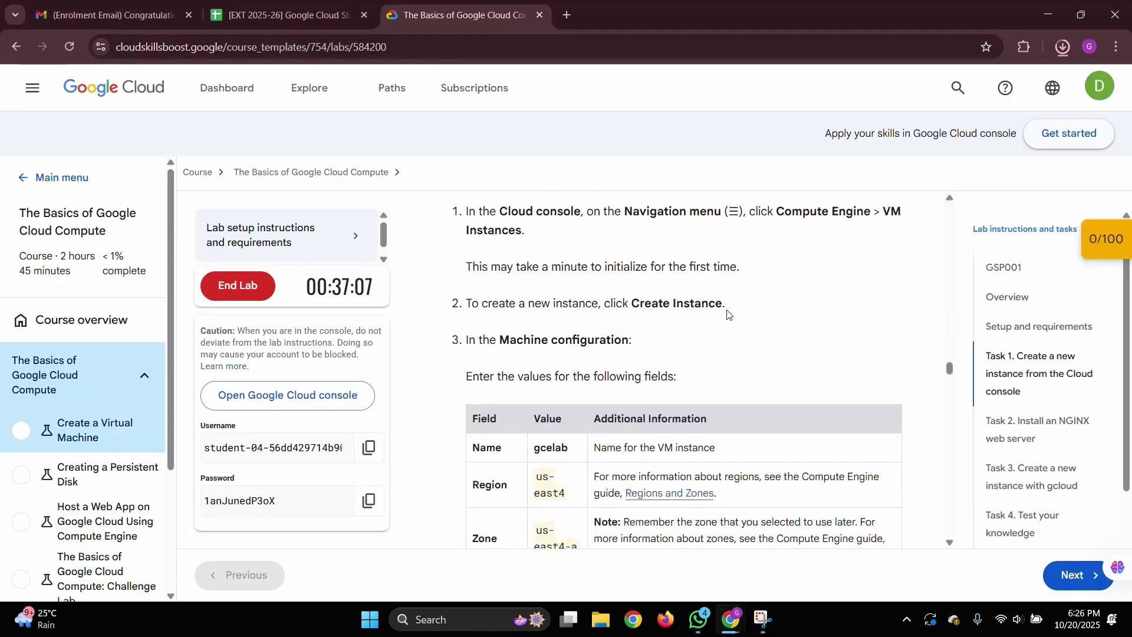
scroll(729, 314, down, 2)
scroll(729, 314, up, 1)
mouse_move(731, 619)
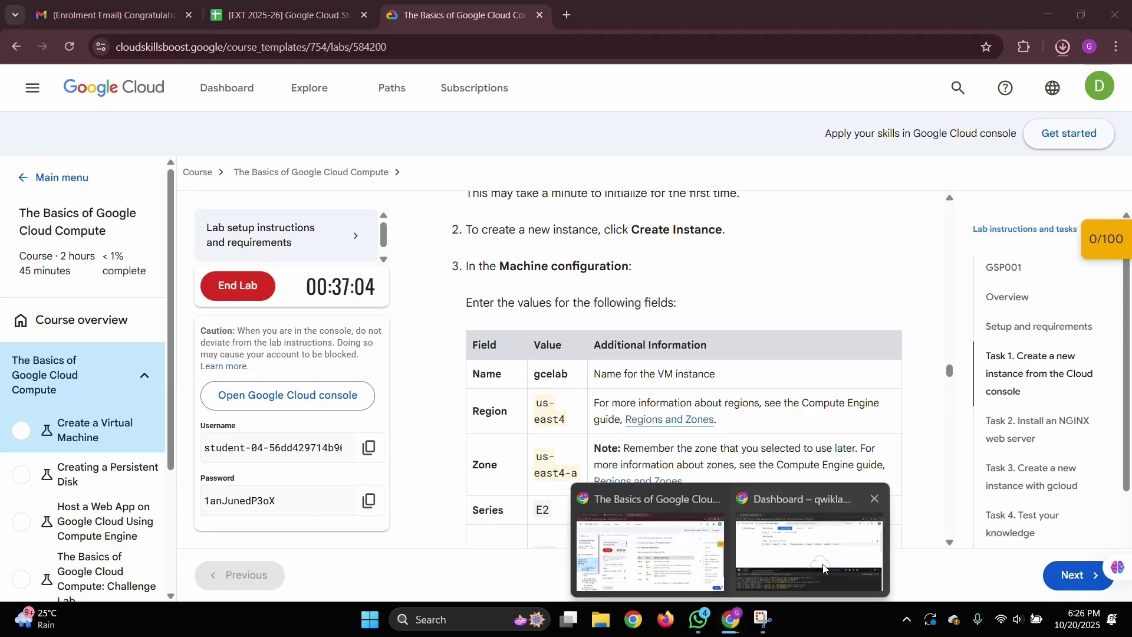
click(823, 568)
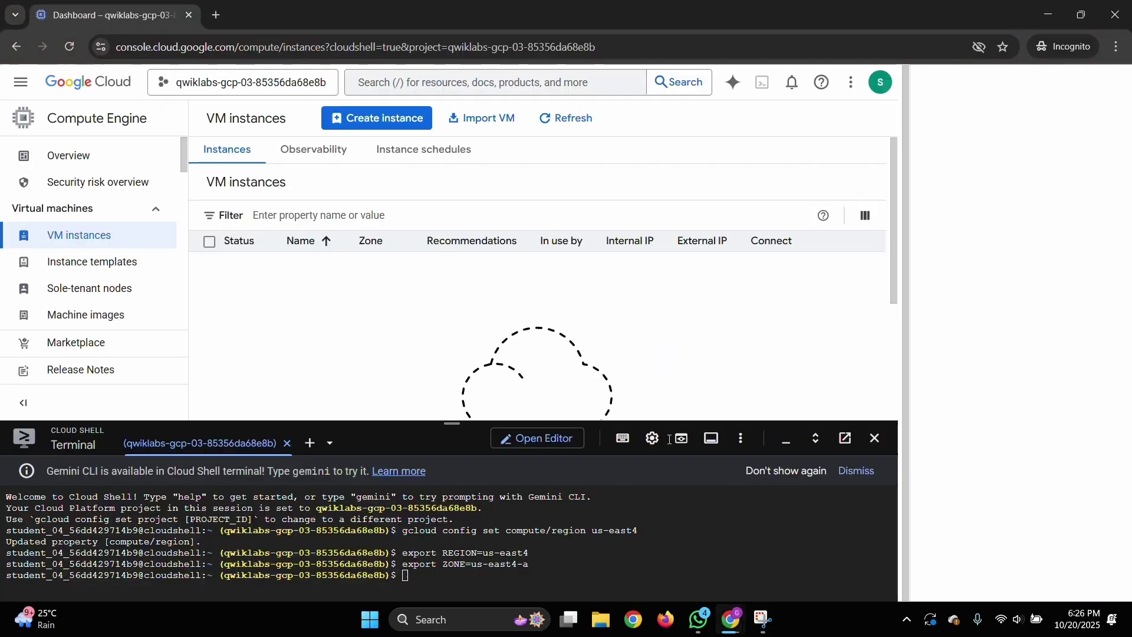
click(386, 129)
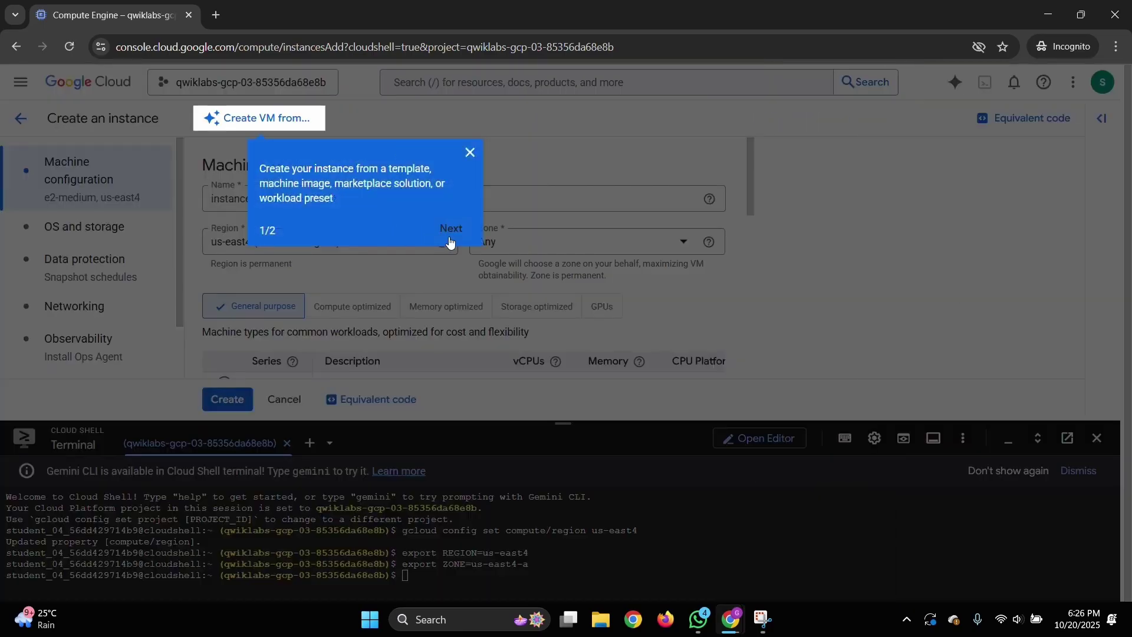
click(449, 239)
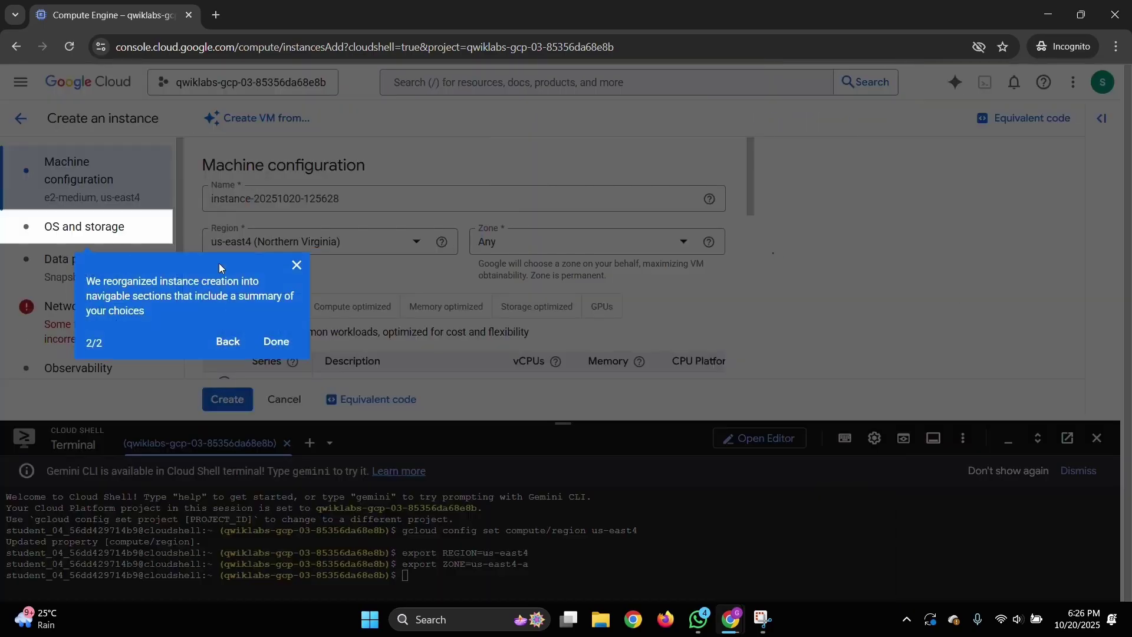
click(276, 347)
Copy the instance name from the lab's field table and set the new VM's name to gcelab.
mouse_move(735, 632)
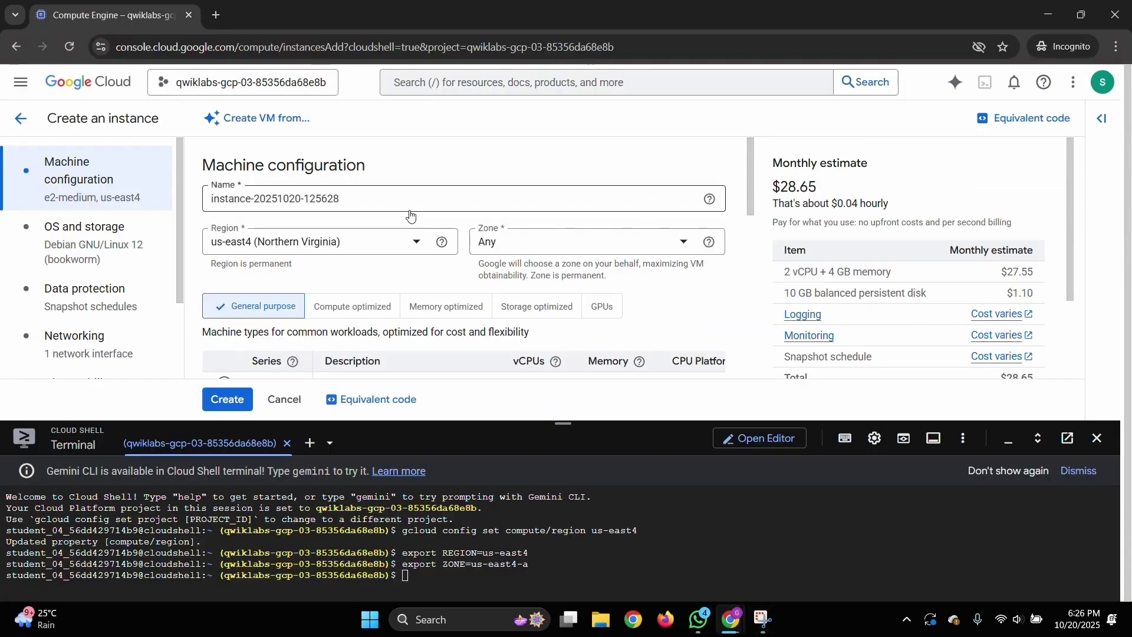
click(649, 531)
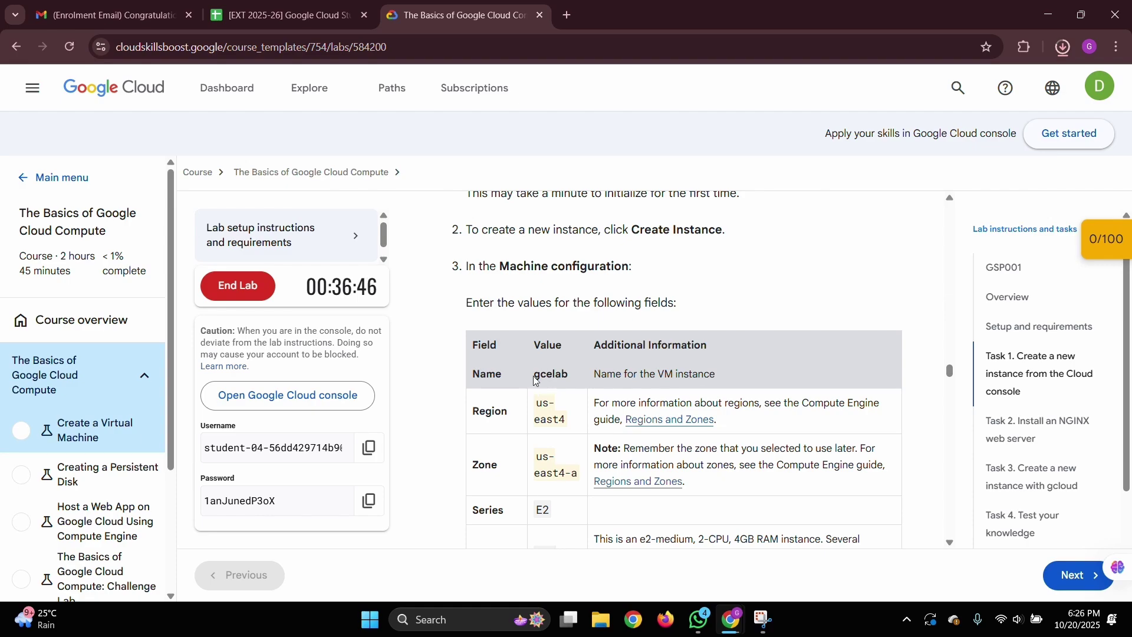
drag(536, 377, 566, 375)
mouse_move(735, 620)
click(778, 541)
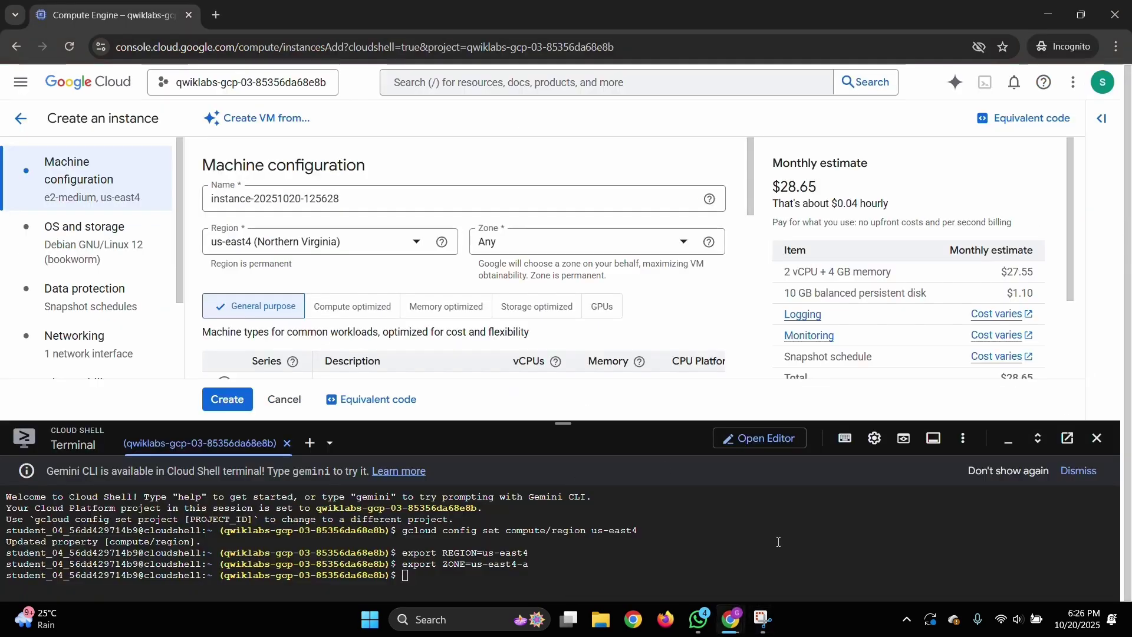
drag(361, 198, 210, 201)
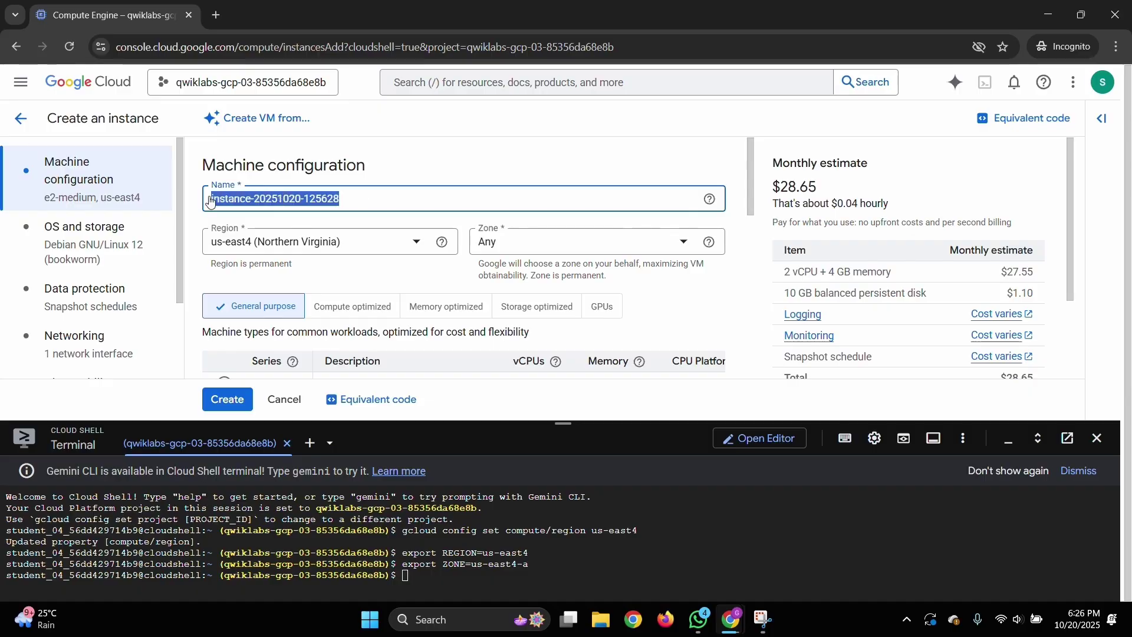
key(ctrl+v)
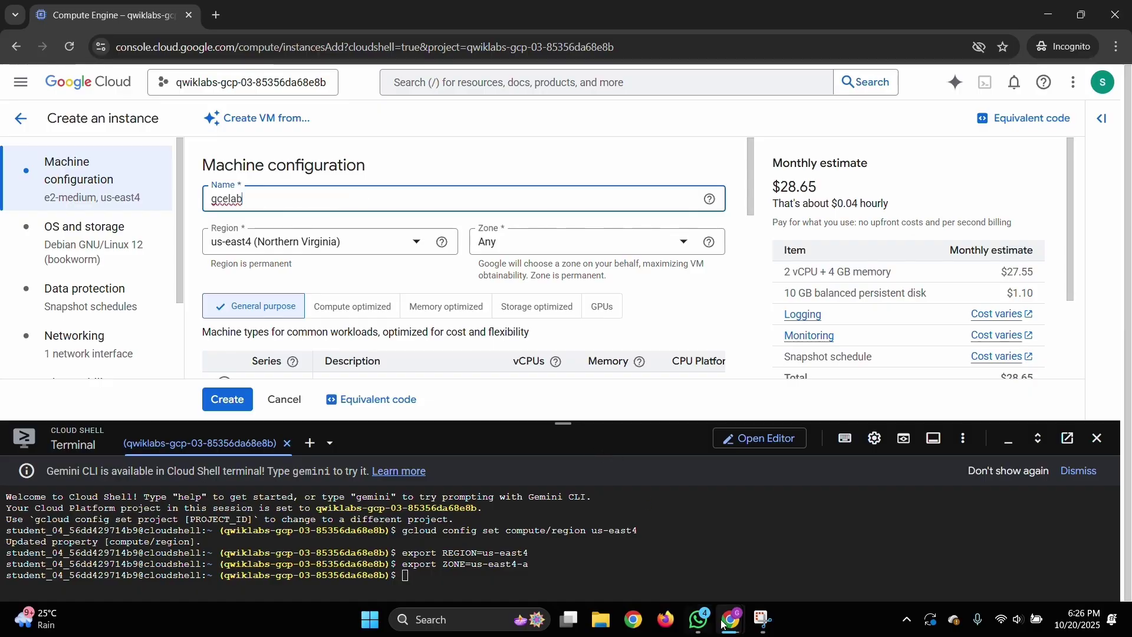
Look up the location values in the lab table and set the instance's region to us-east4 (Northern Virginia) and zone to us-east4-a.
mouse_move(722, 624)
click(667, 578)
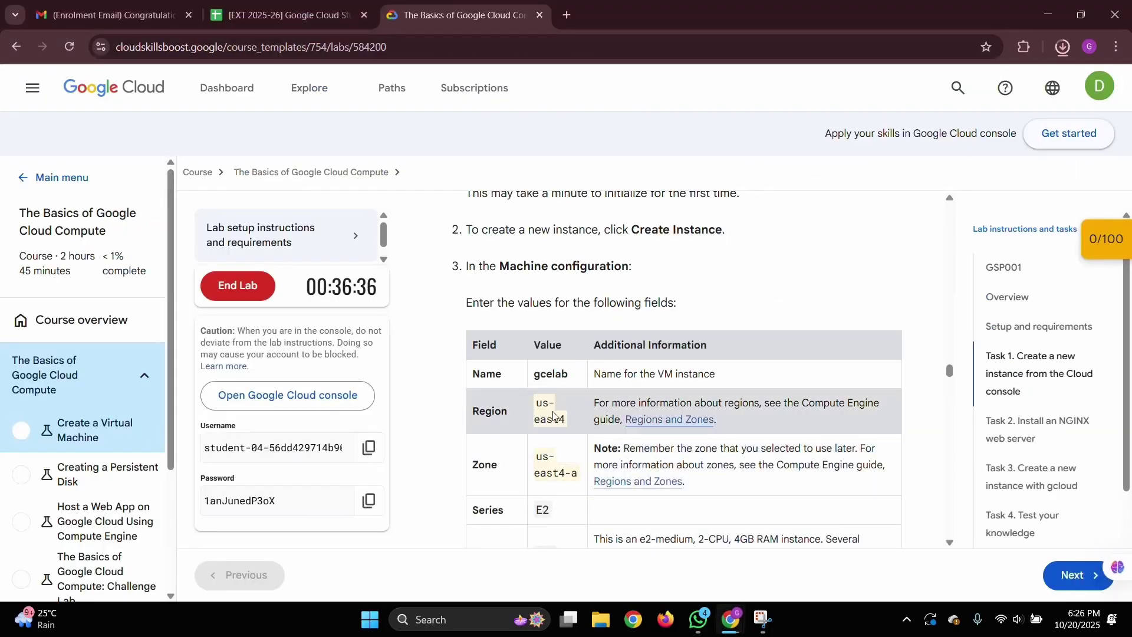
scroll(557, 411, down, 3)
scroll(560, 405, up, 1)
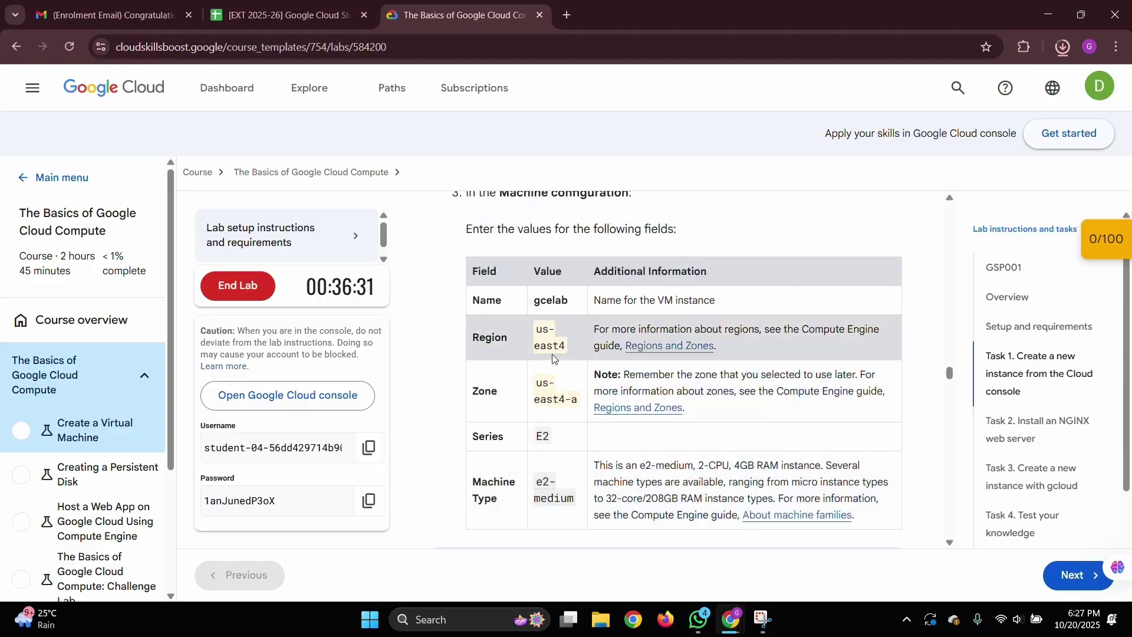
mouse_move(731, 619)
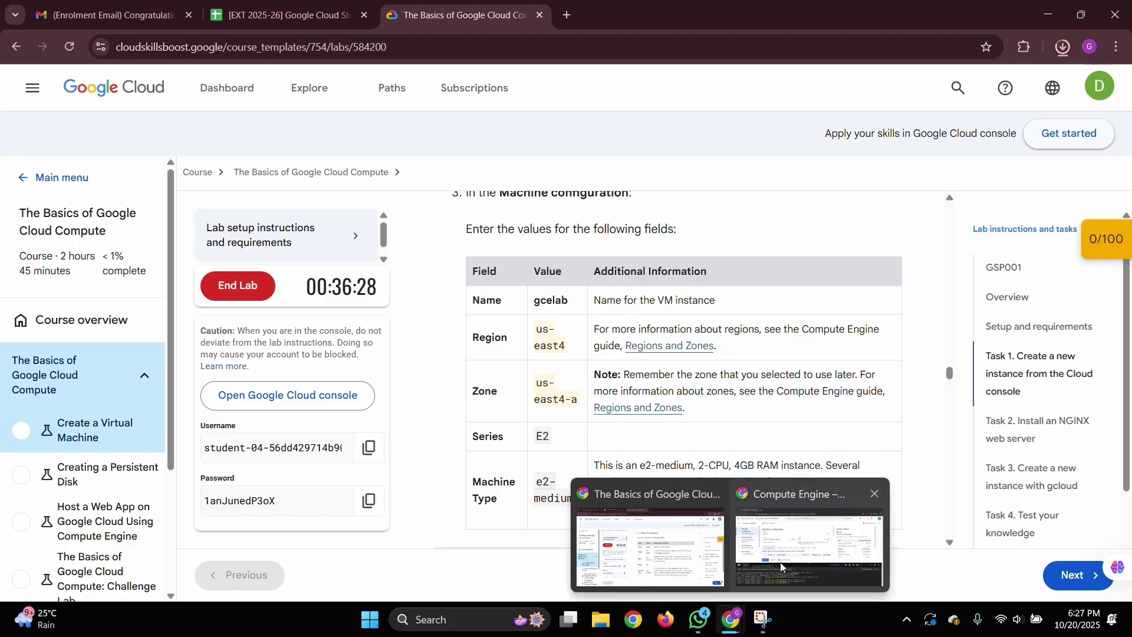
click(805, 534)
click(328, 243)
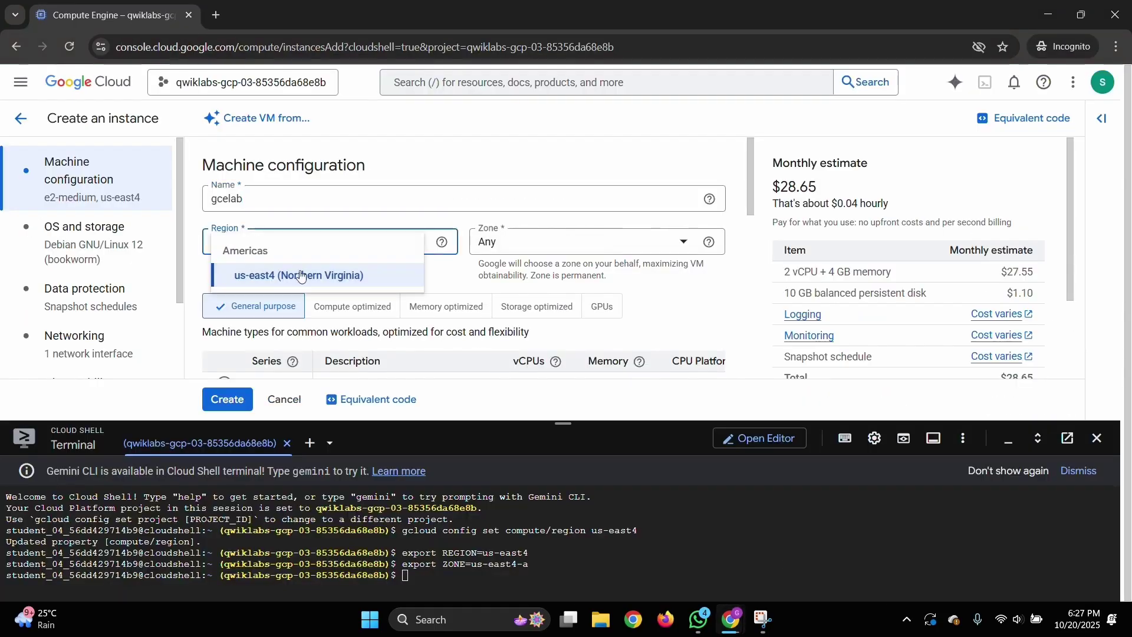
click(300, 276)
click(531, 243)
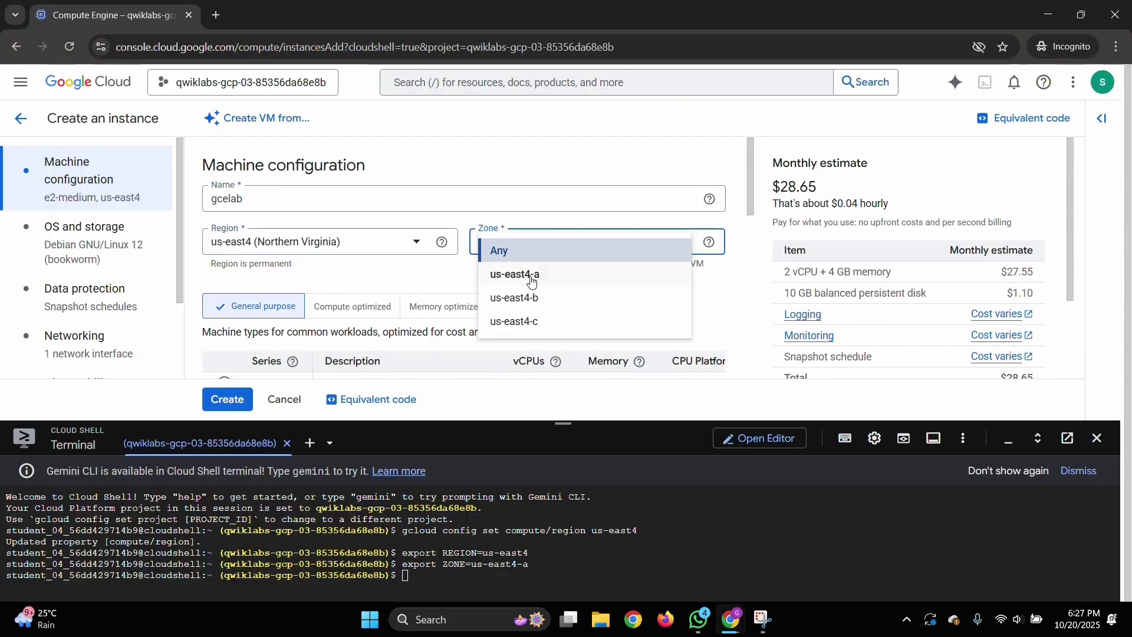
click(531, 274)
Check the lab's required series and machine type, select the shared-core e2-medium preset for the instance, and review the machine configuration.
mouse_move(704, 590)
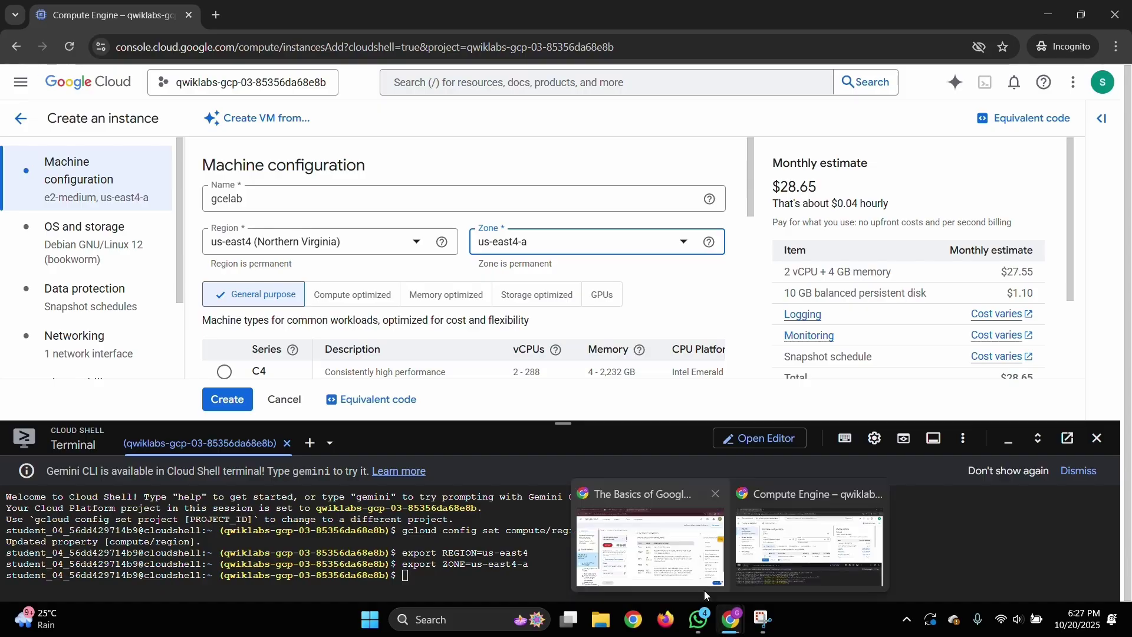
click(584, 480)
scroll(586, 460, down, 1)
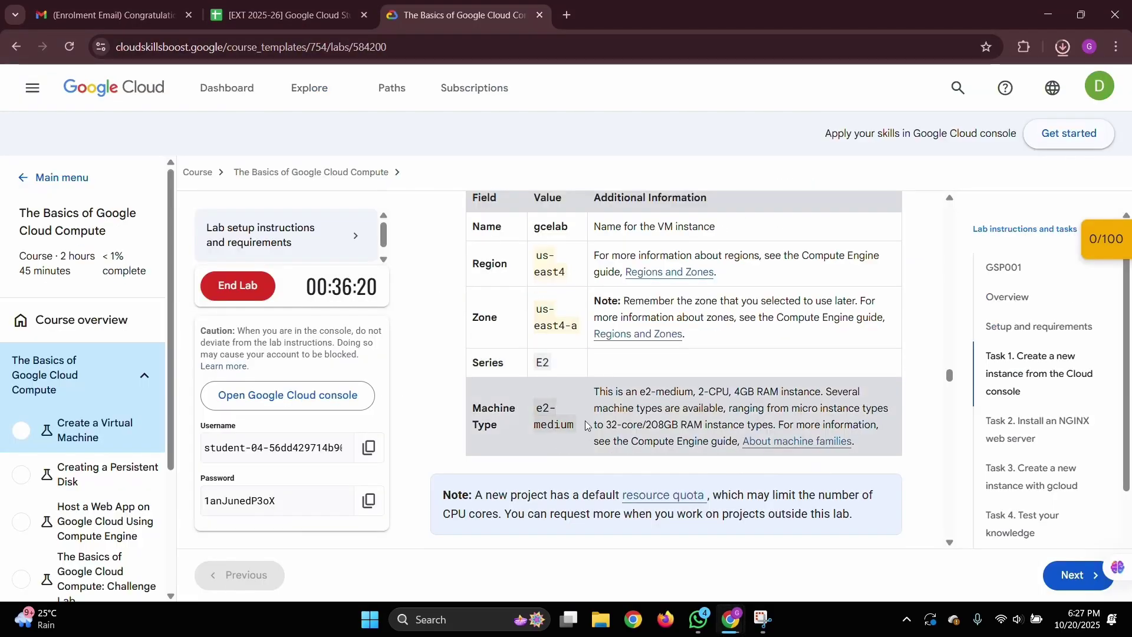
mouse_move(732, 620)
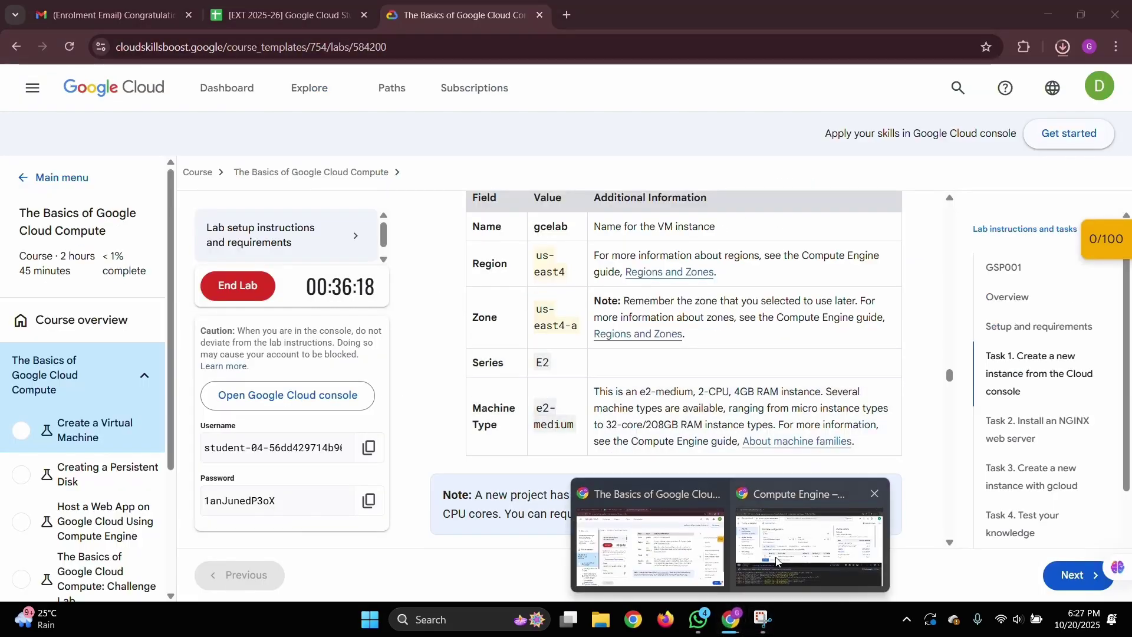
click(823, 569)
scroll(323, 237, down, 3)
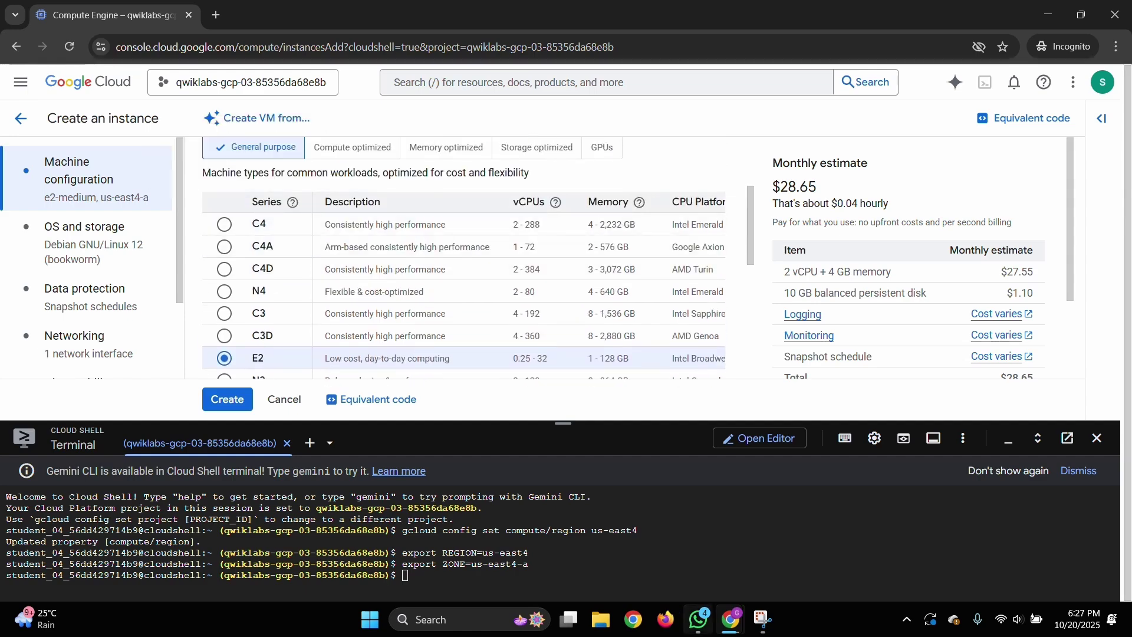
mouse_move(723, 633)
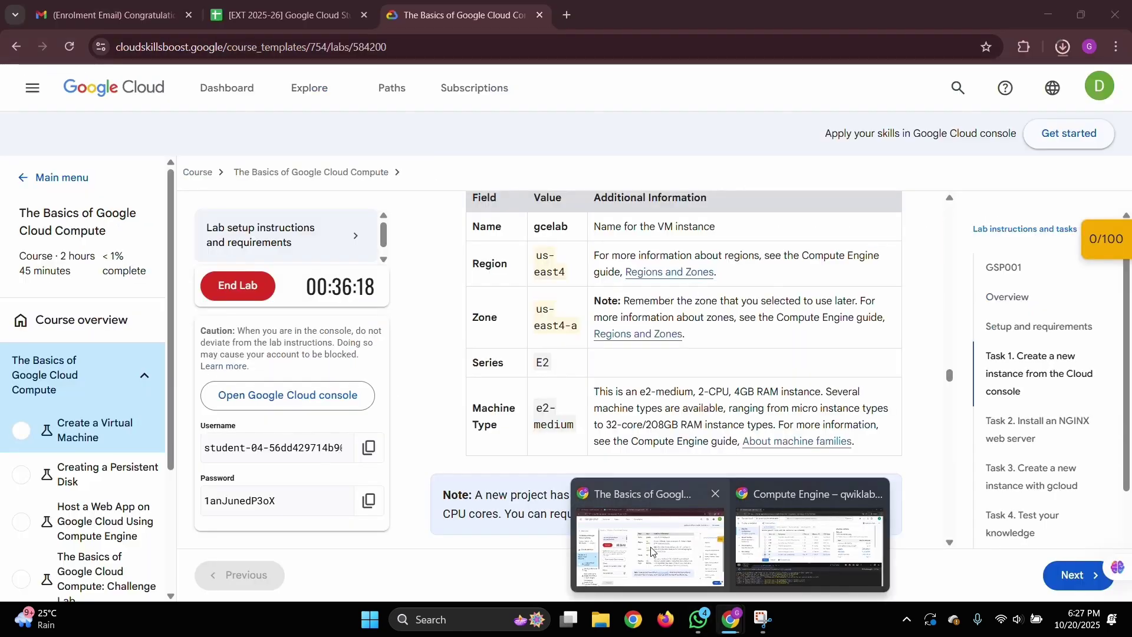
scroll(231, 366, down, 5)
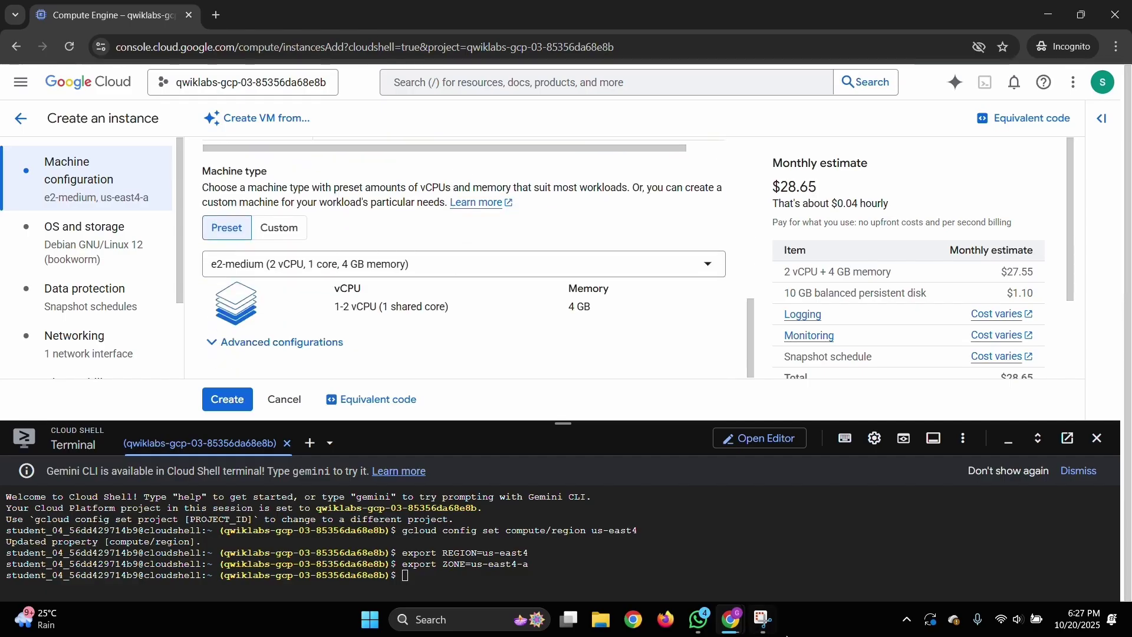
mouse_move(642, 554)
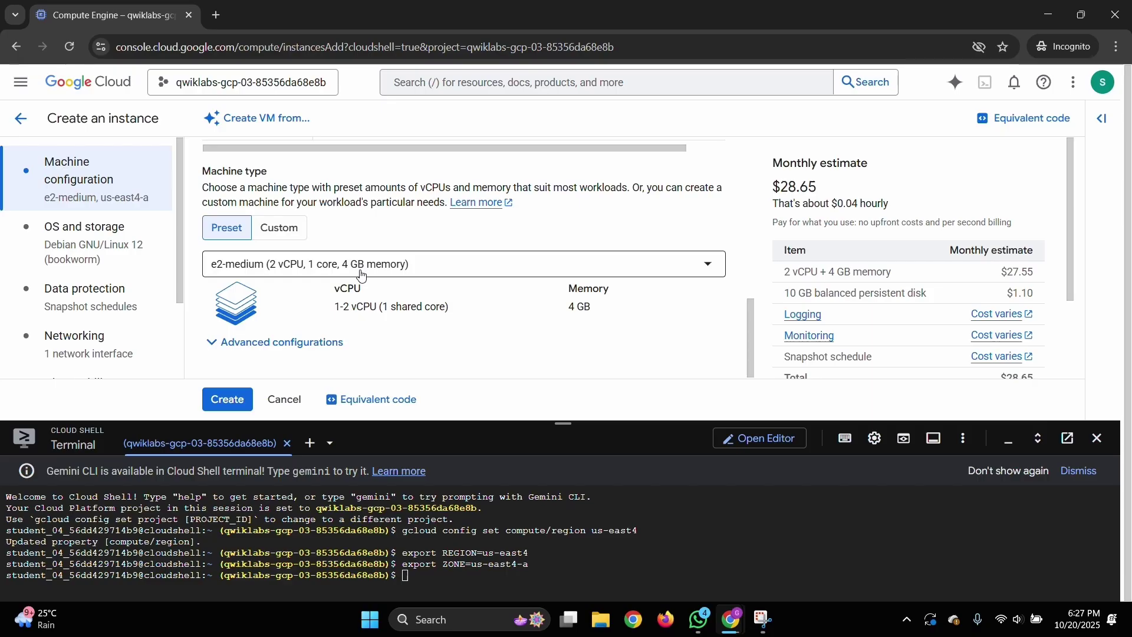
click(361, 266)
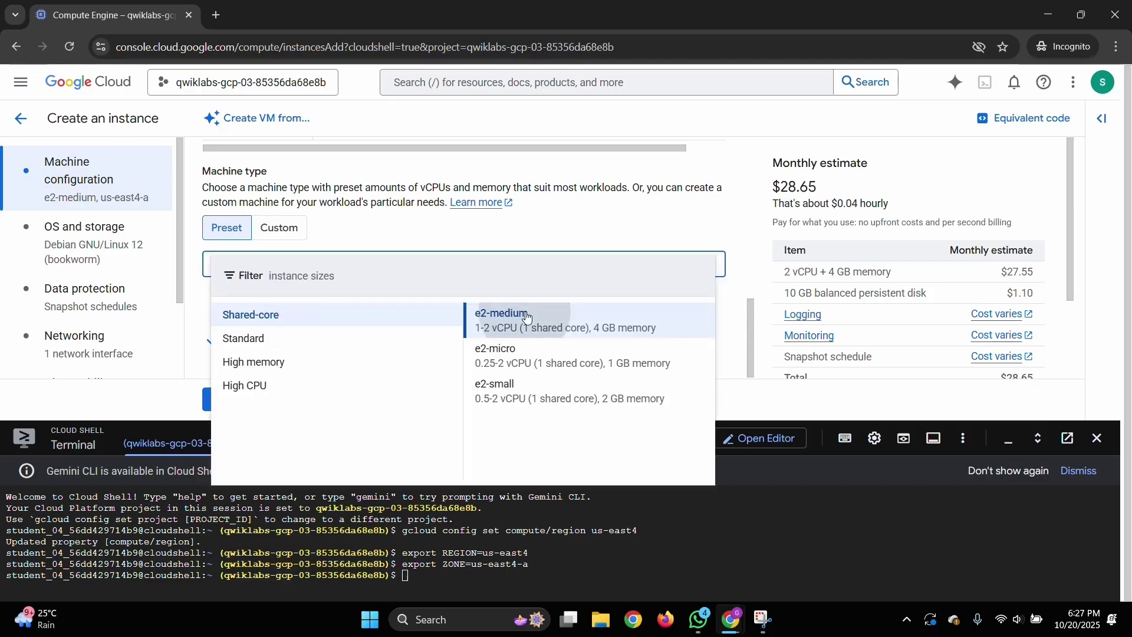
click(527, 318)
scroll(583, 340, up, 3)
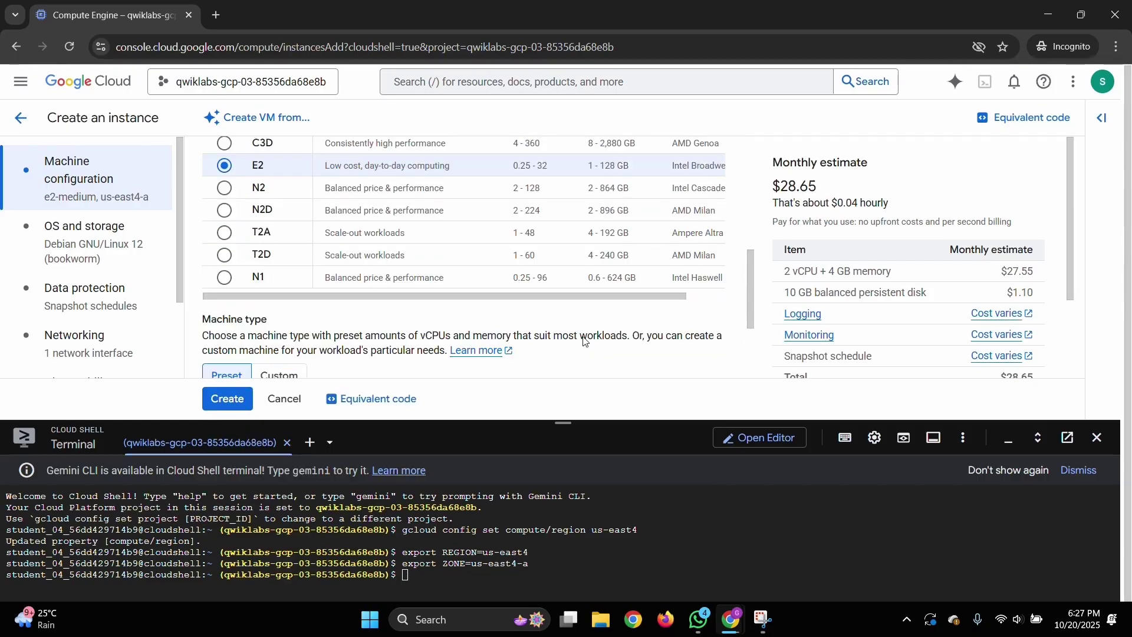
scroll(584, 341, down, 2)
scroll(418, 286, up, 1)
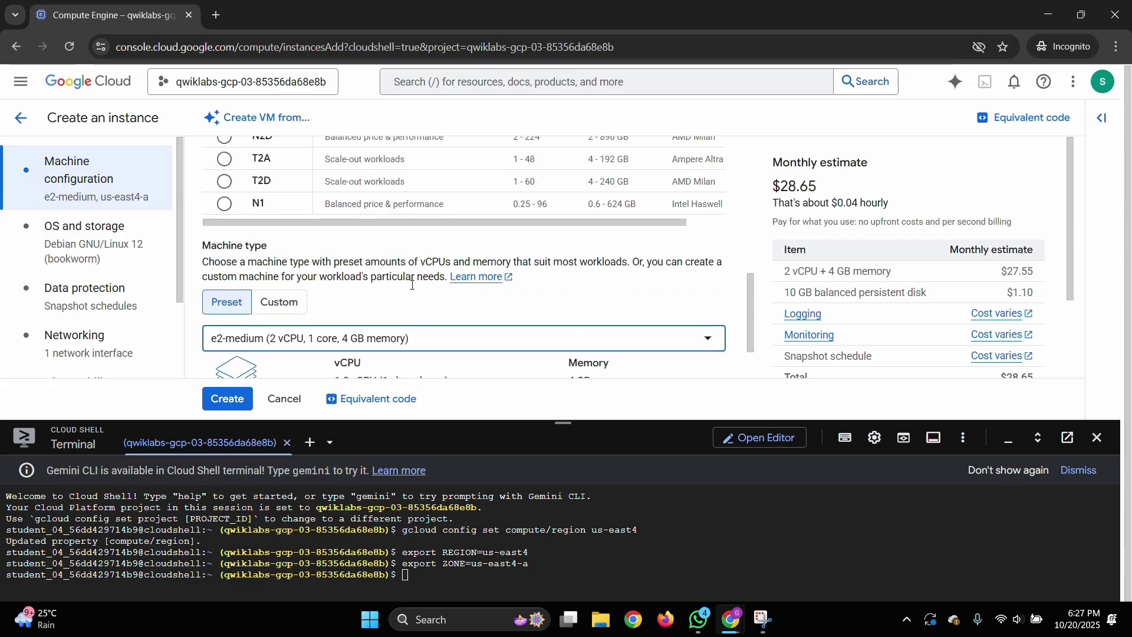
scroll(412, 284, up, 5)
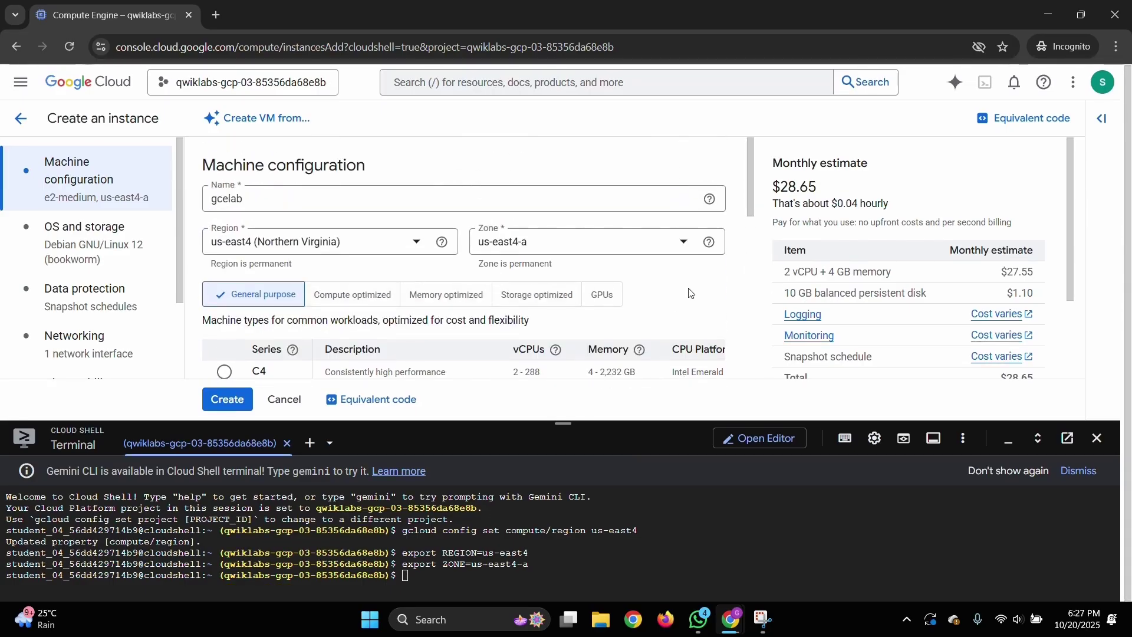
Check the lab's boot disk requirements and open the new instance's OS and storage settings.
scroll(737, 263, down, 5)
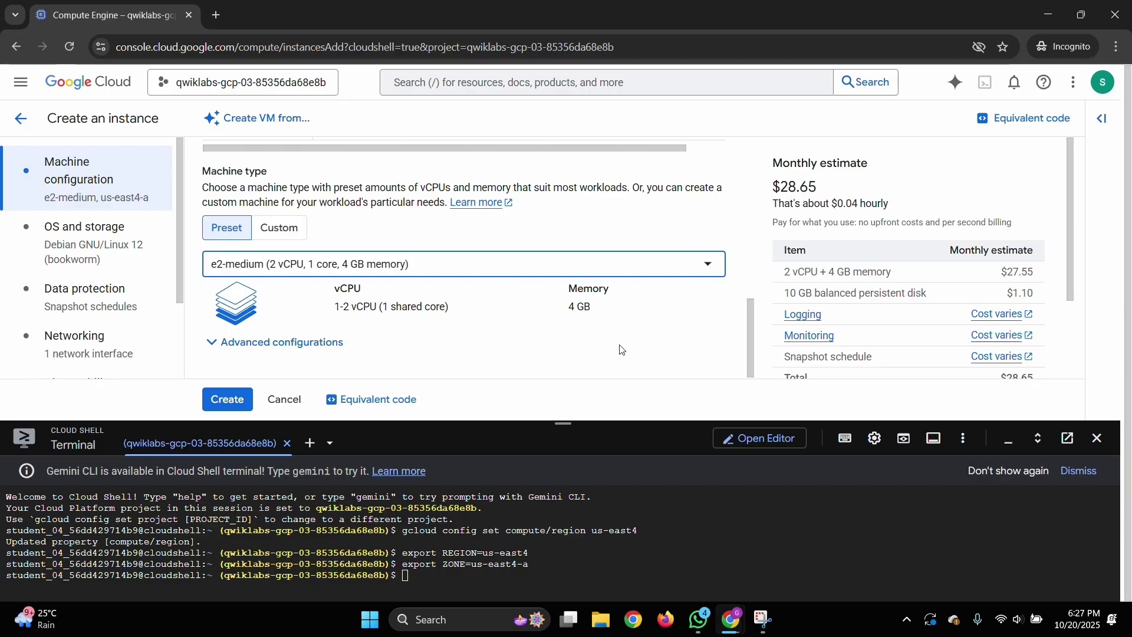
click(687, 556)
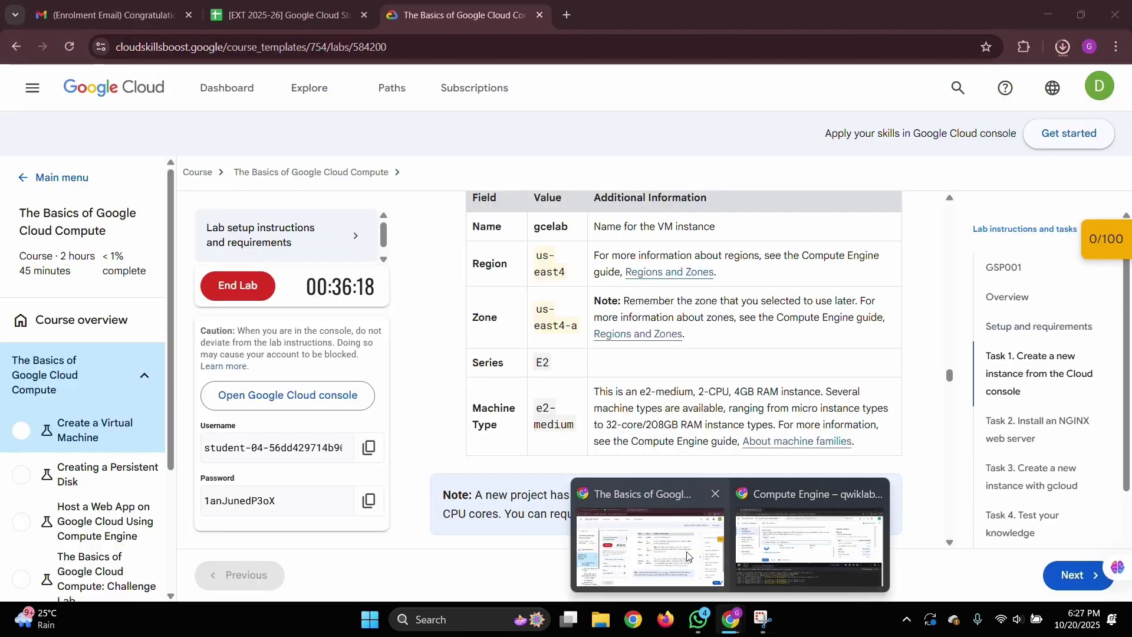
scroll(612, 284, down, 5)
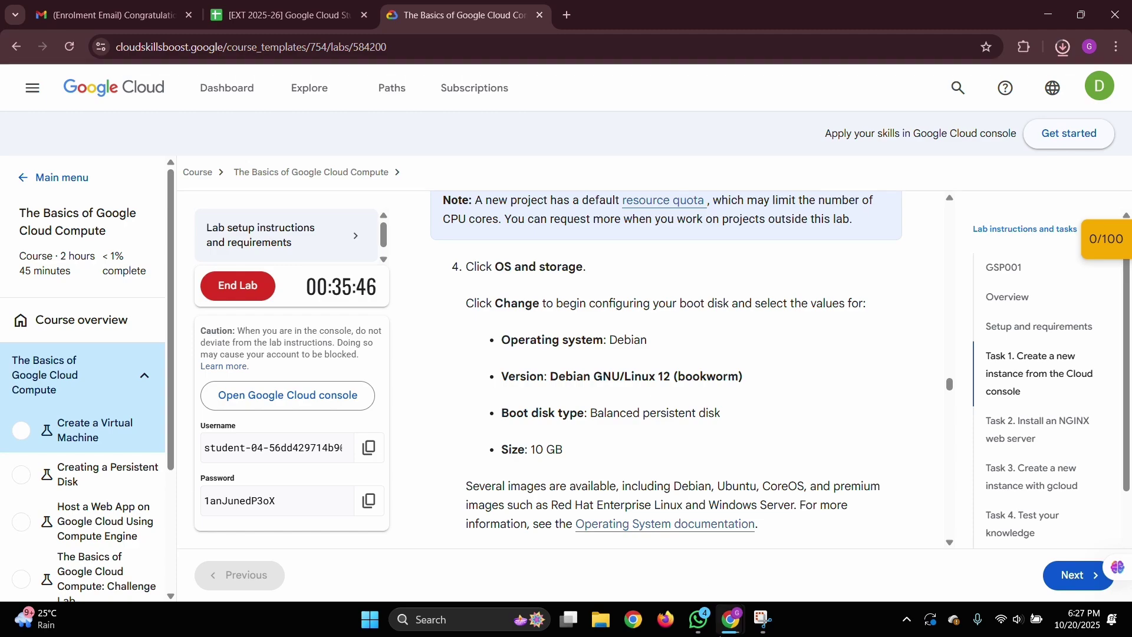
mouse_move(731, 625)
click(813, 549)
click(57, 270)
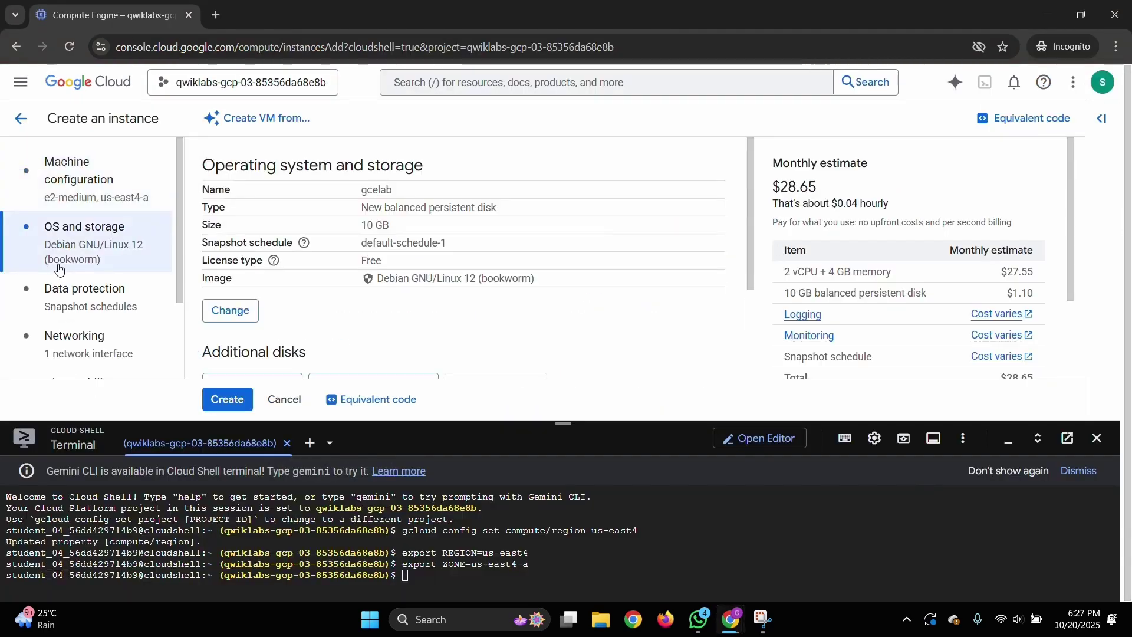
Recheck the lab's boot disk instruction and open the instance's boot disk configuration for changes.
scroll(479, 277, down, 1)
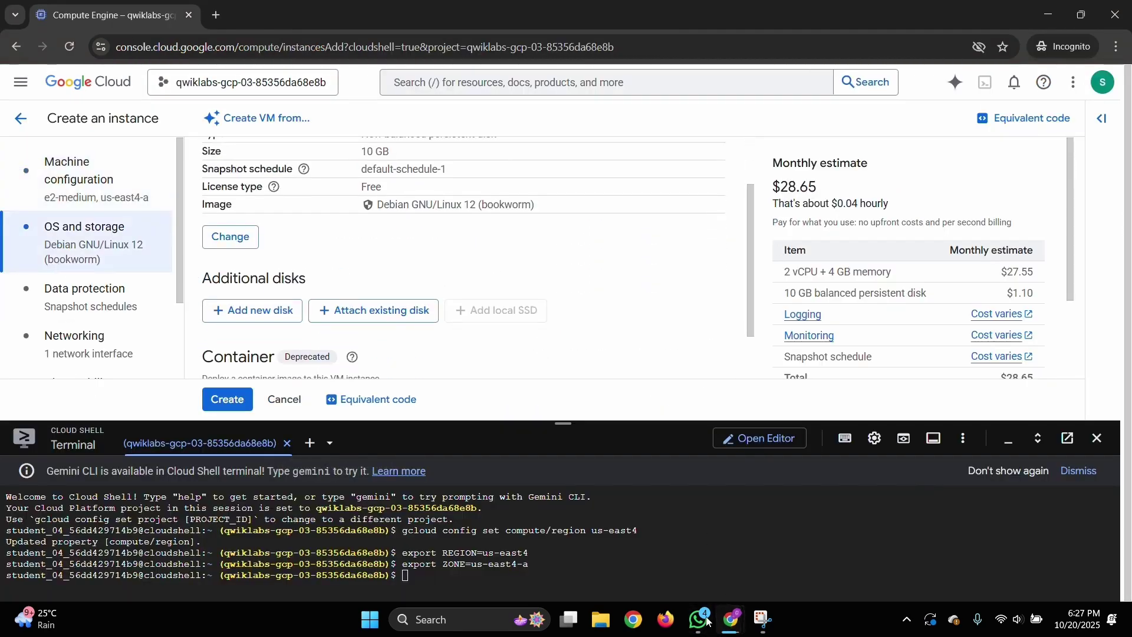
key(alt+Tab)
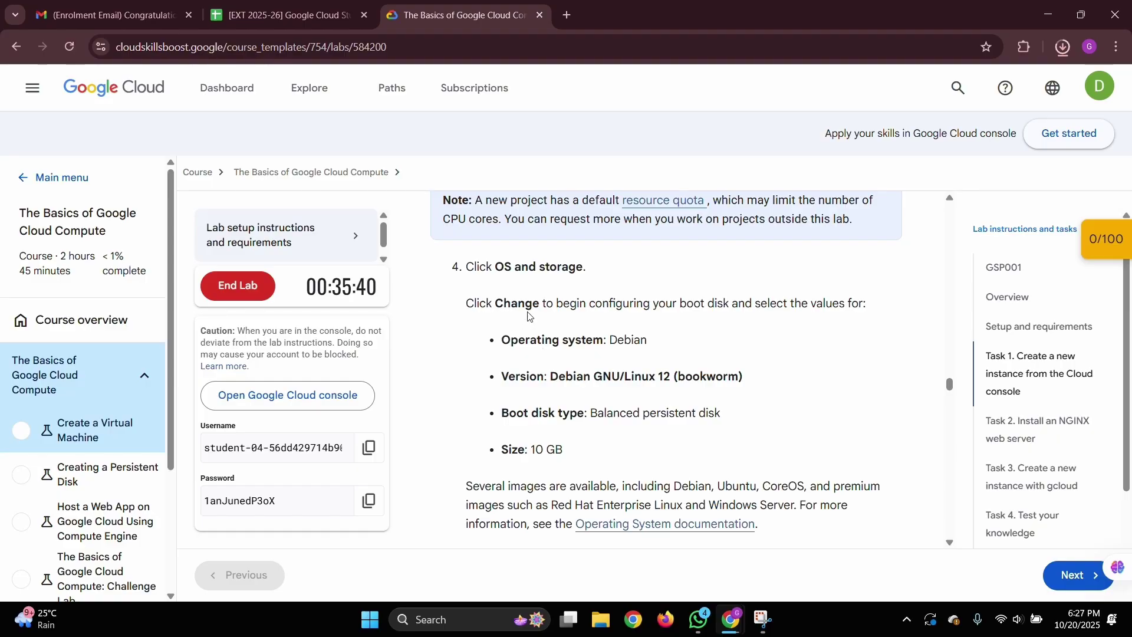
mouse_move(731, 619)
click(799, 566)
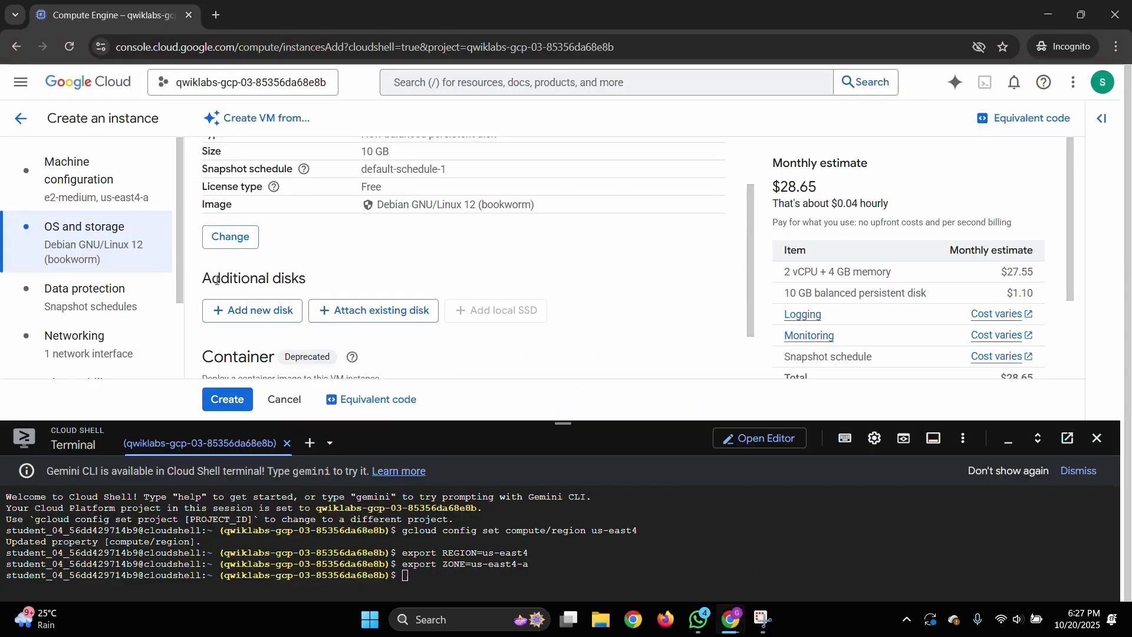
click(231, 238)
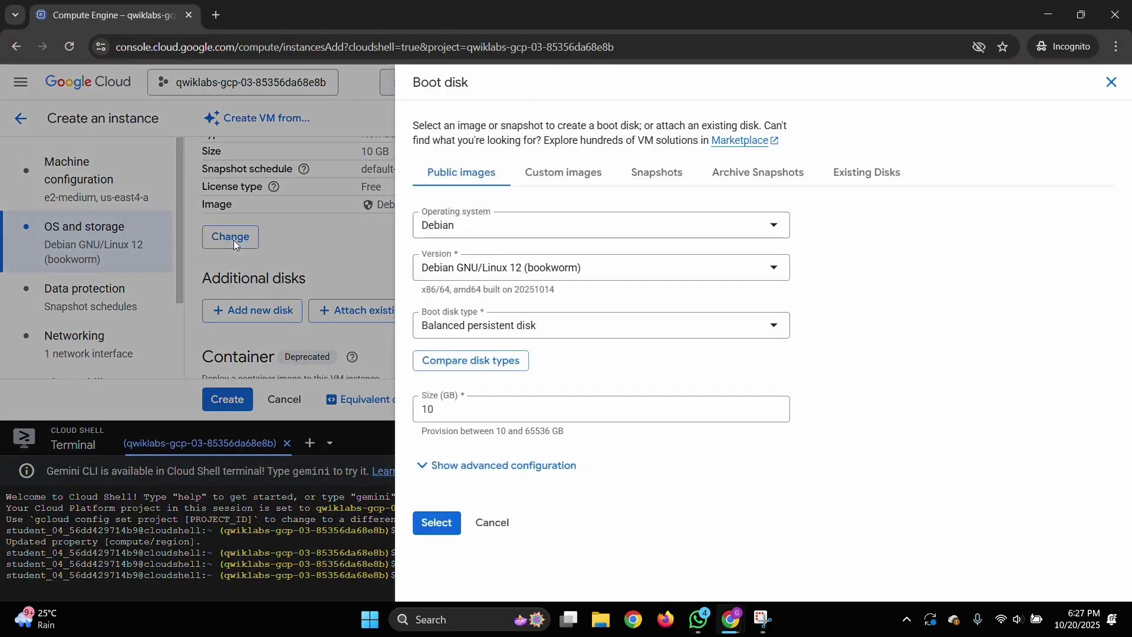
Compare the boot disk with the lab's values and confirm Debian, Debian GNU/Linux 12 (bookworm), balanced persistent disk, 10 GB.
mouse_move(731, 619)
click(649, 537)
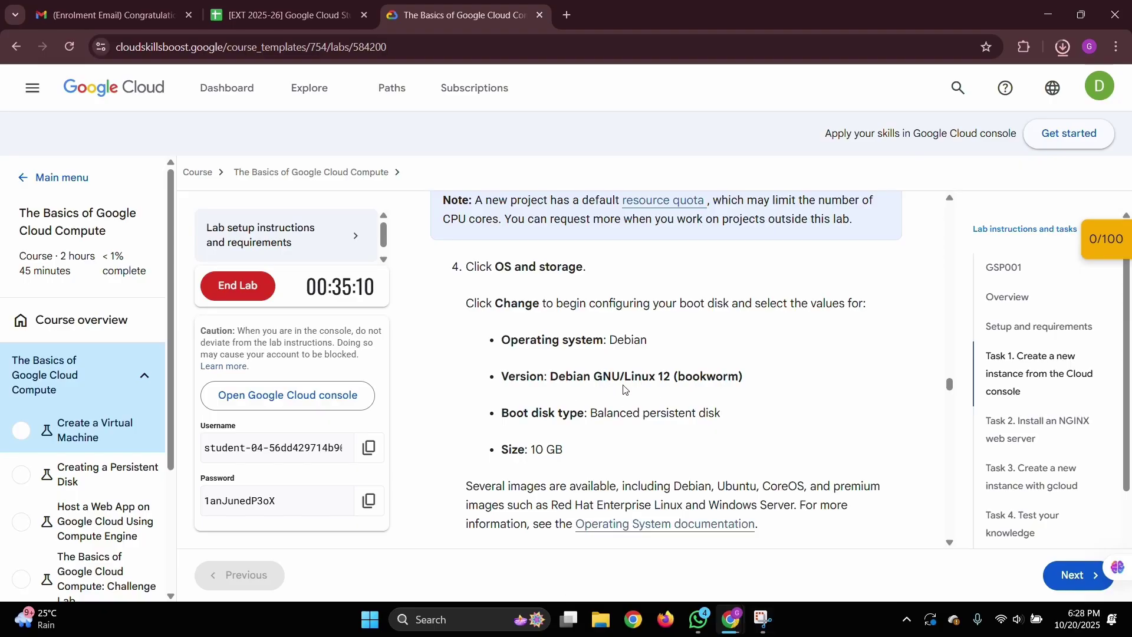
mouse_move(732, 629)
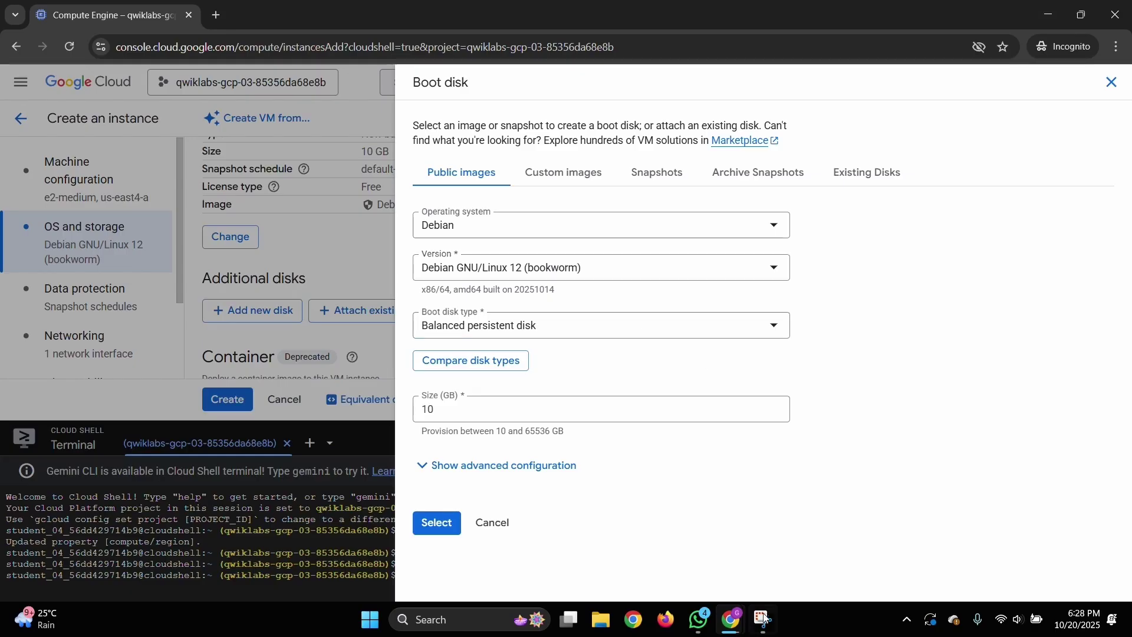
mouse_move(731, 619)
click(672, 574)
scroll(629, 440, down, 1)
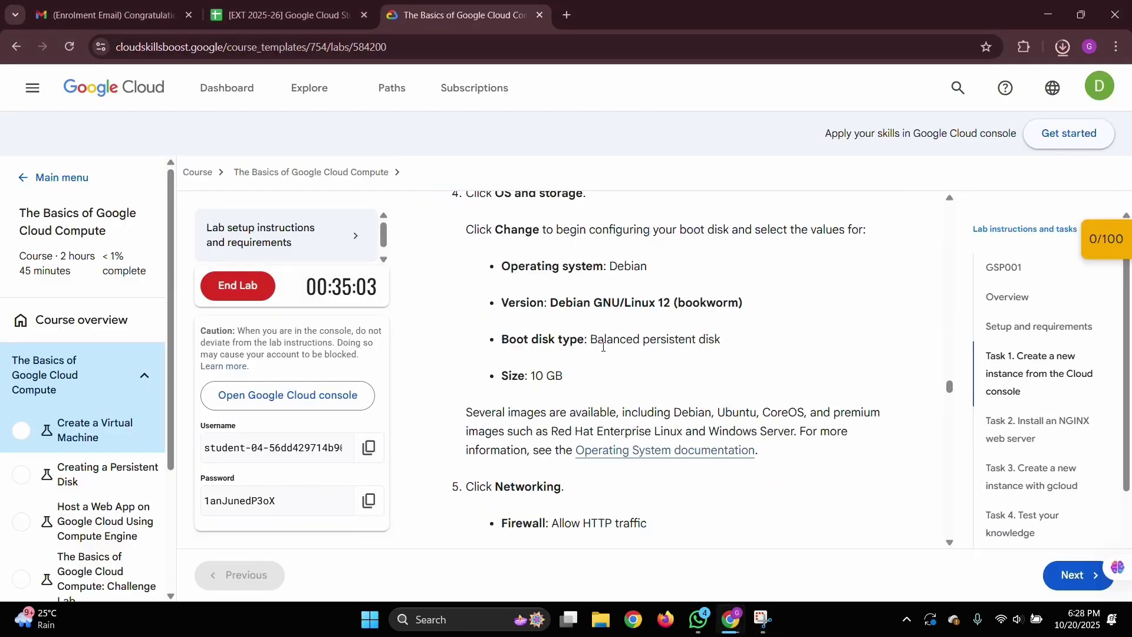
click(740, 623)
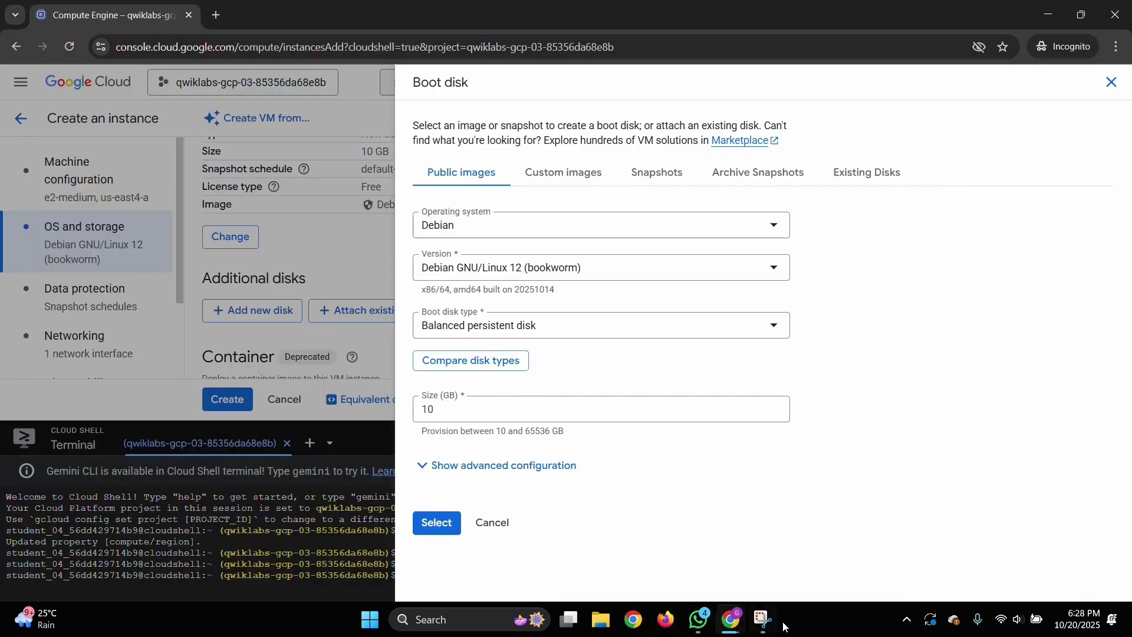
click(744, 625)
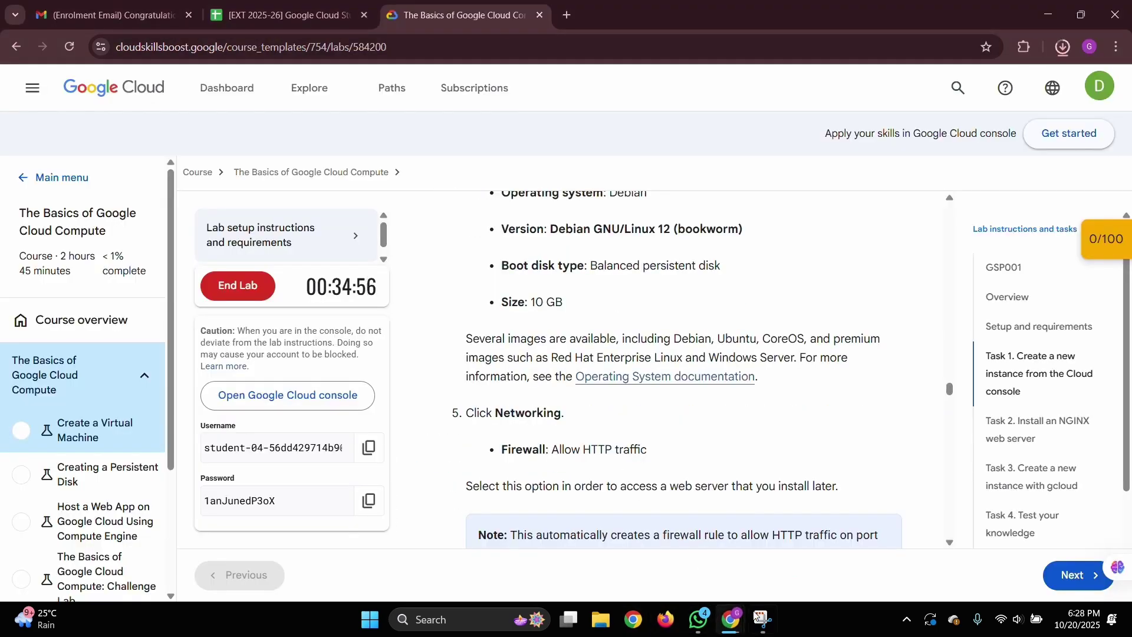
mouse_move(731, 620)
click(820, 560)
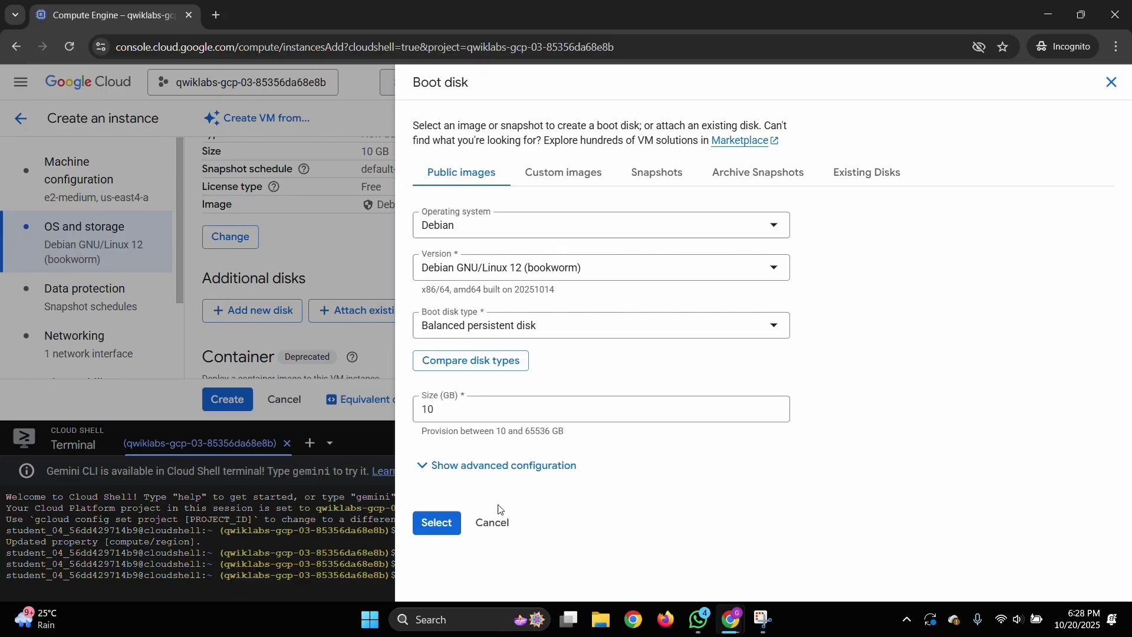
click(448, 524)
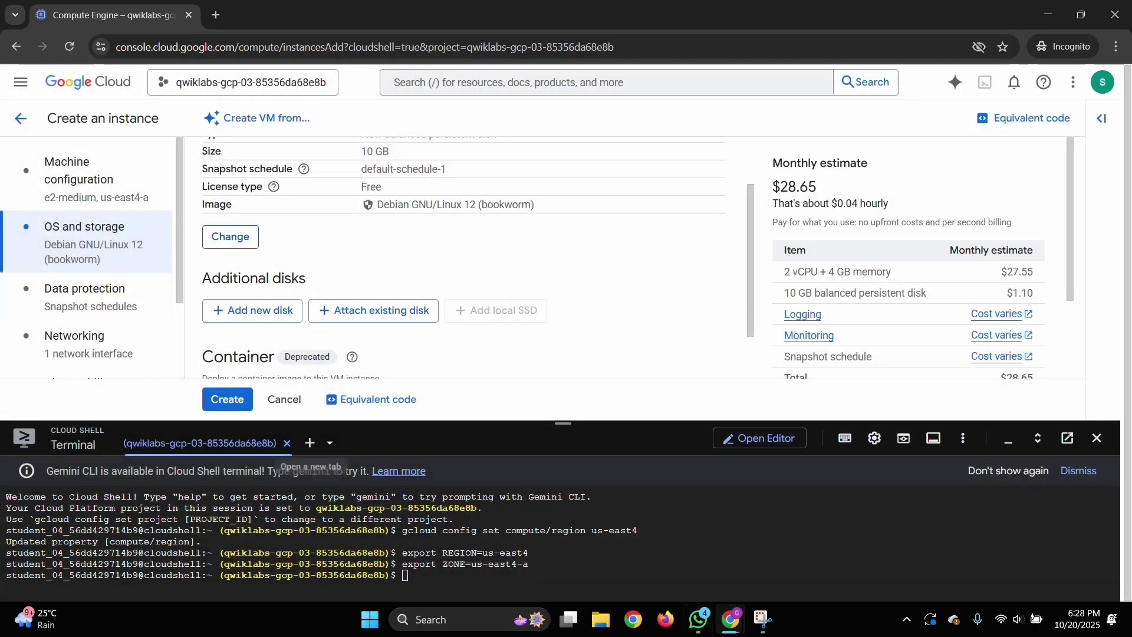
Look up the lab's next configuration section after the boot disk and open the instance's Networking settings.
click(89, 312)
mouse_move(731, 620)
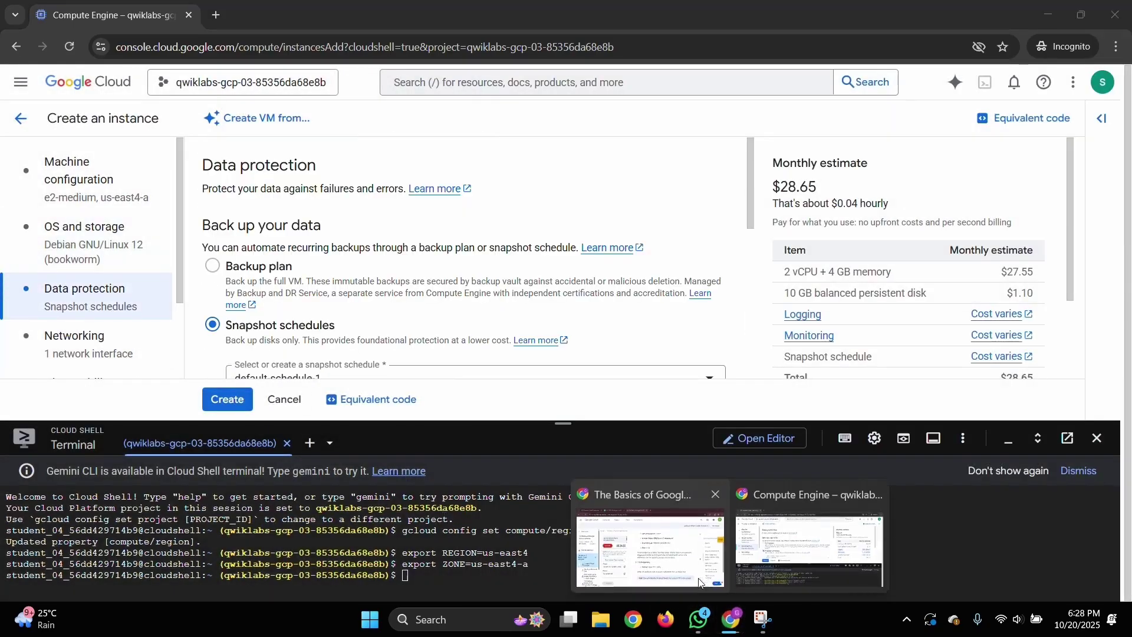
click(670, 509)
scroll(670, 508, down, 1)
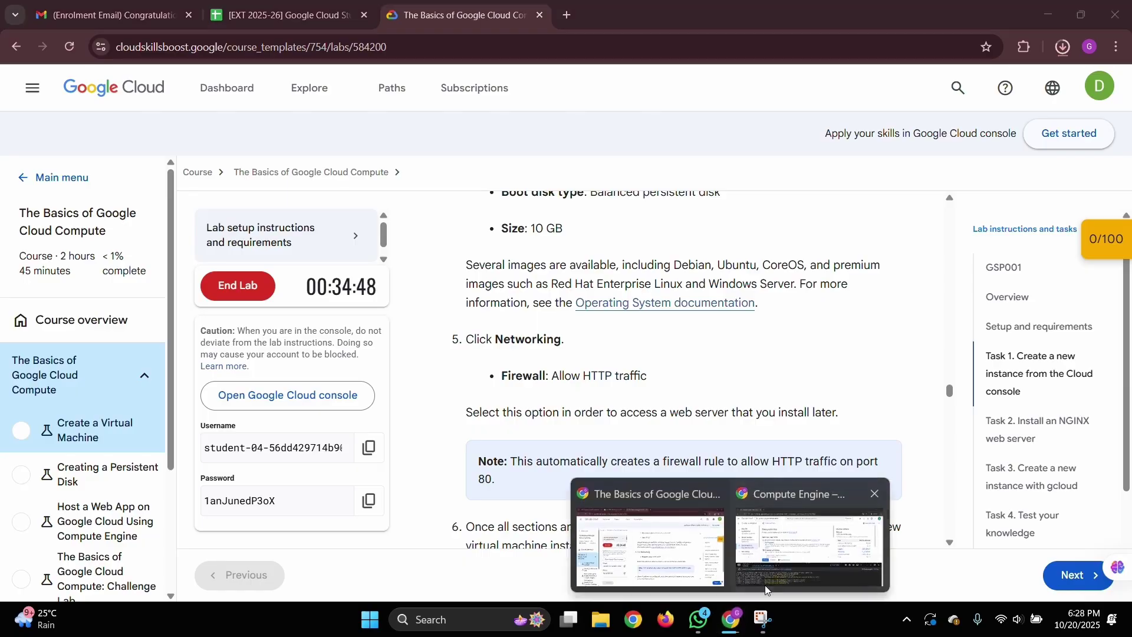
click(766, 585)
scroll(47, 278, down, 1)
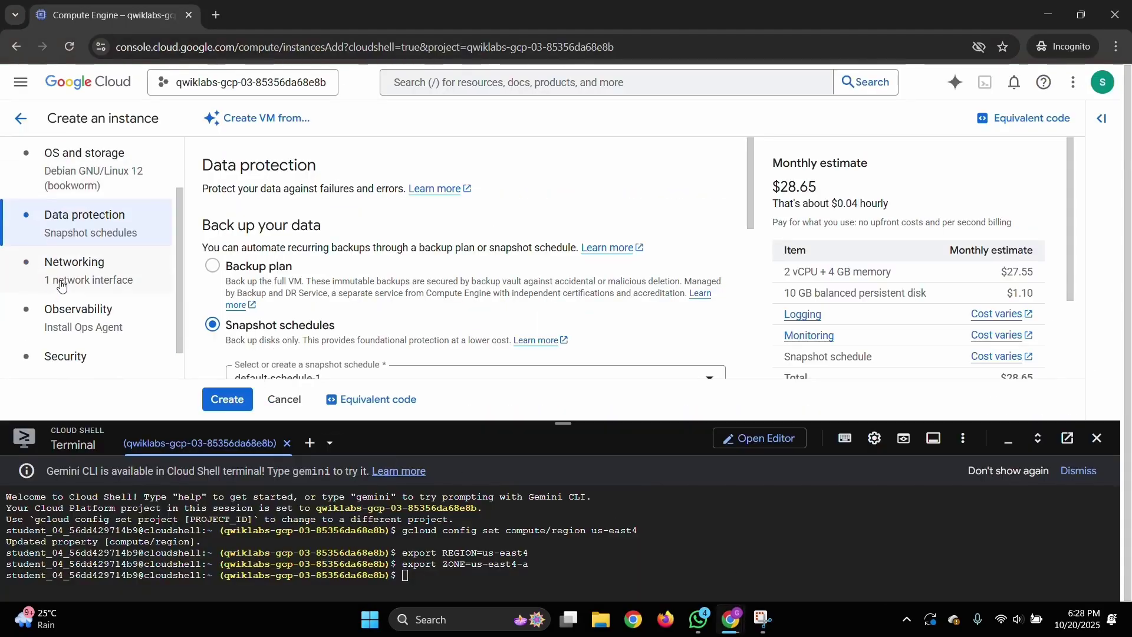
click(64, 285)
Check the lab's firewall requirement and allow HTTP traffic for the gcelab instance.
mouse_move(735, 619)
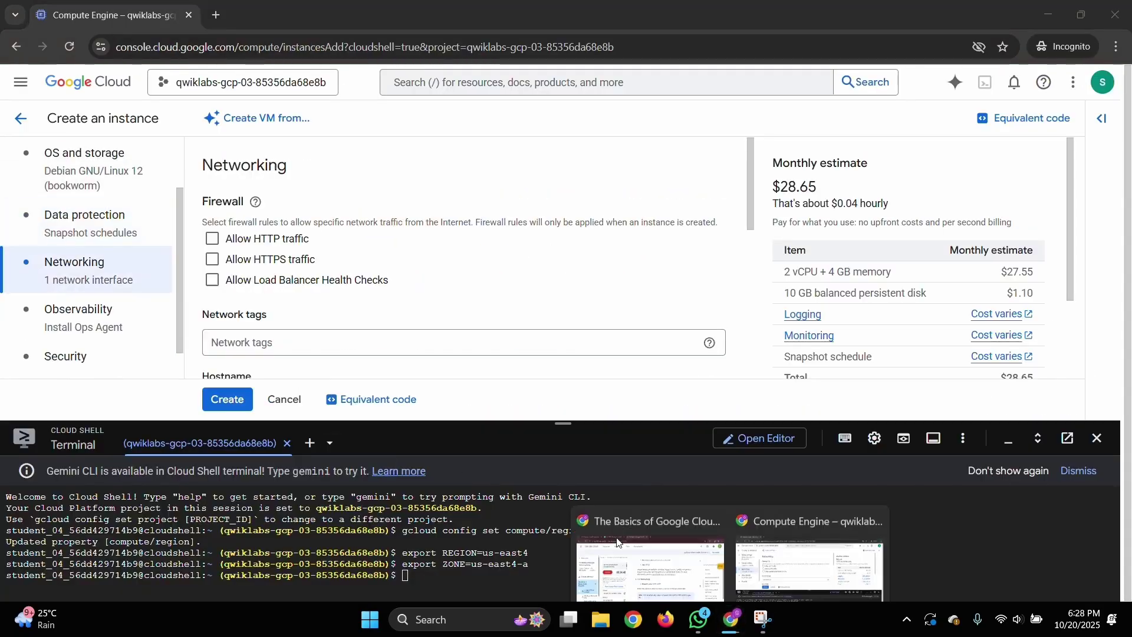
click(649, 563)
scroll(538, 395, down, 1)
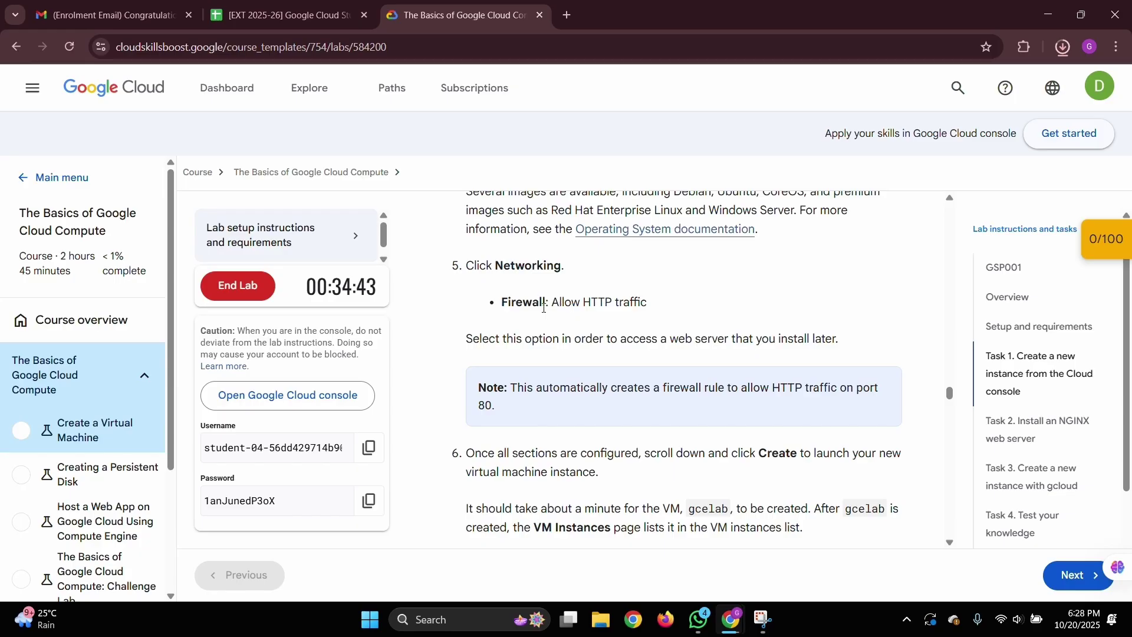
mouse_move(731, 619)
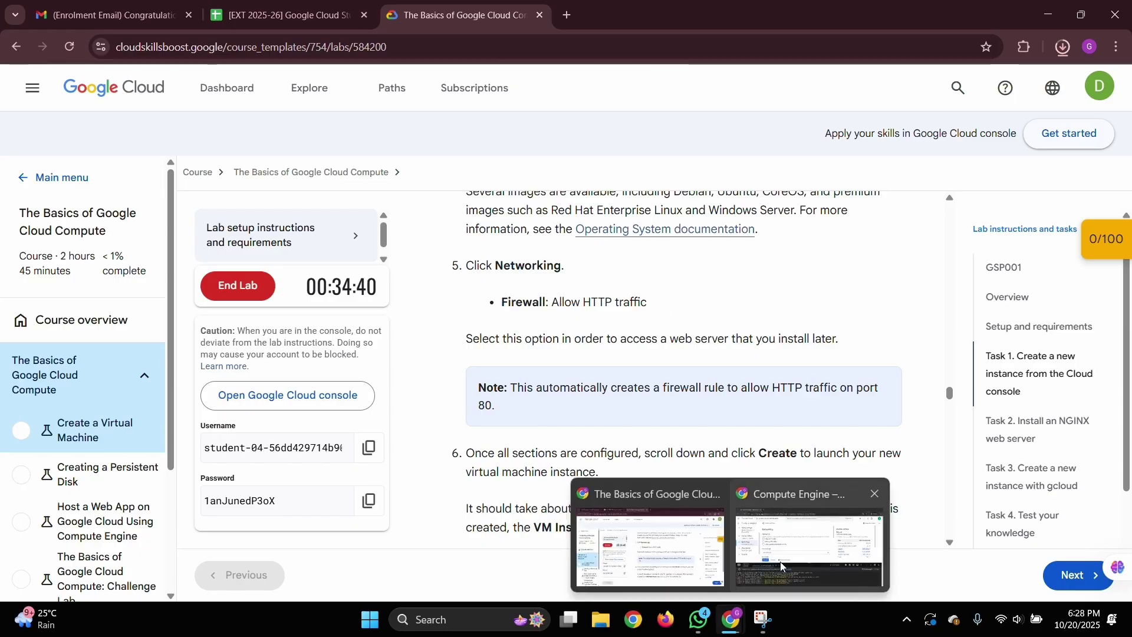
click(811, 557)
click(212, 239)
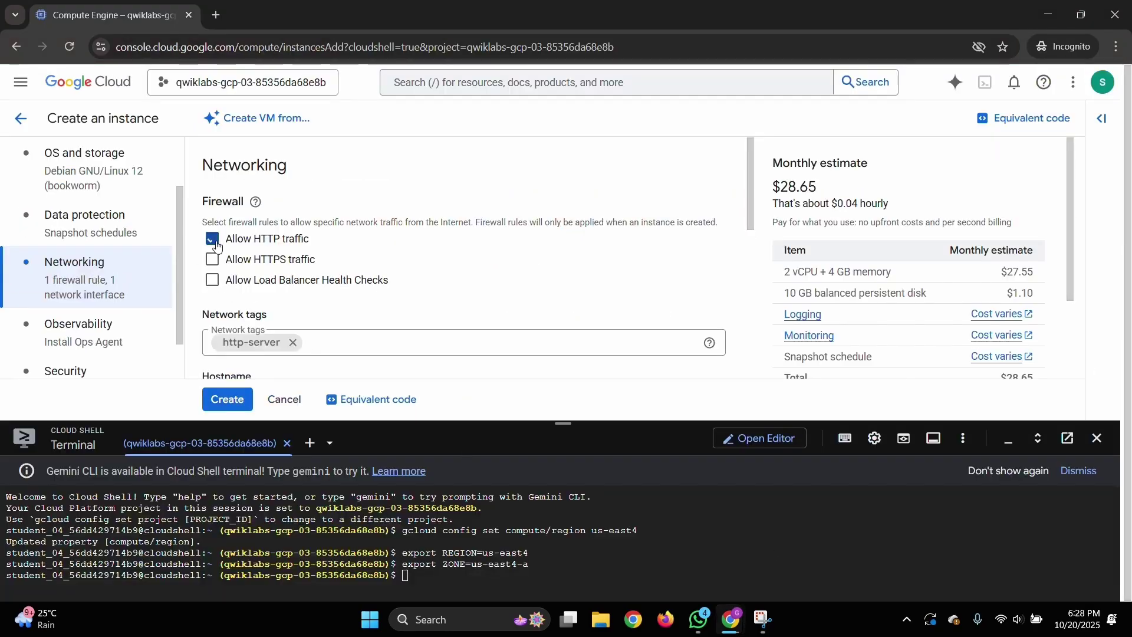
Read the lab's instructions for launching the VM and connecting over SSH, and create the gcelab instance.
key(alt+Tab)
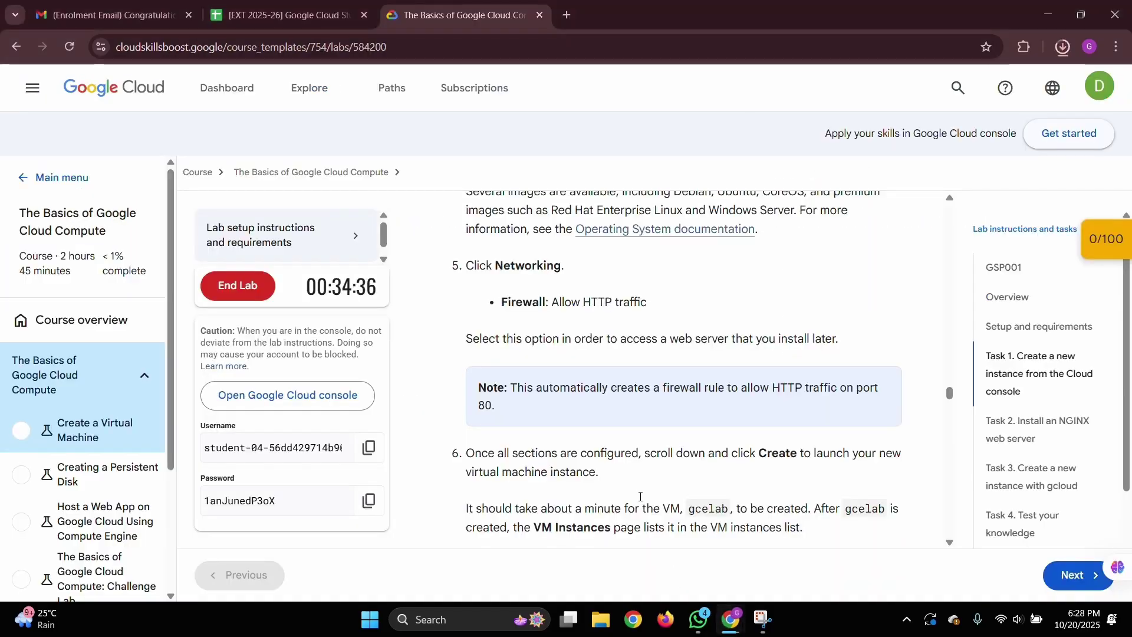
scroll(604, 441, down, 3)
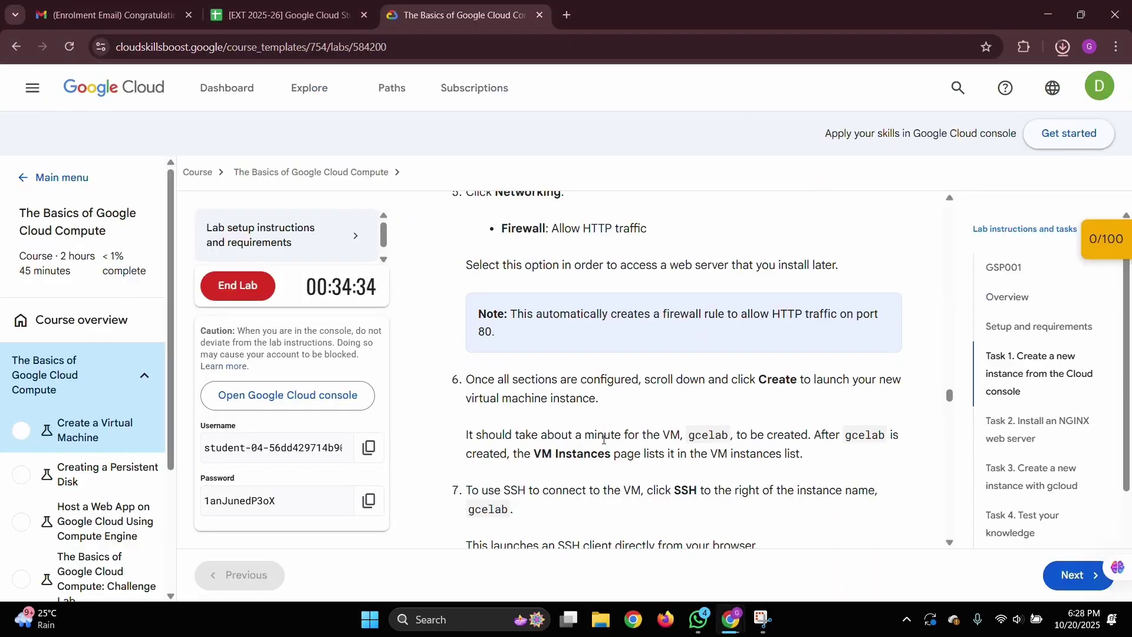
scroll(602, 438, down, 3)
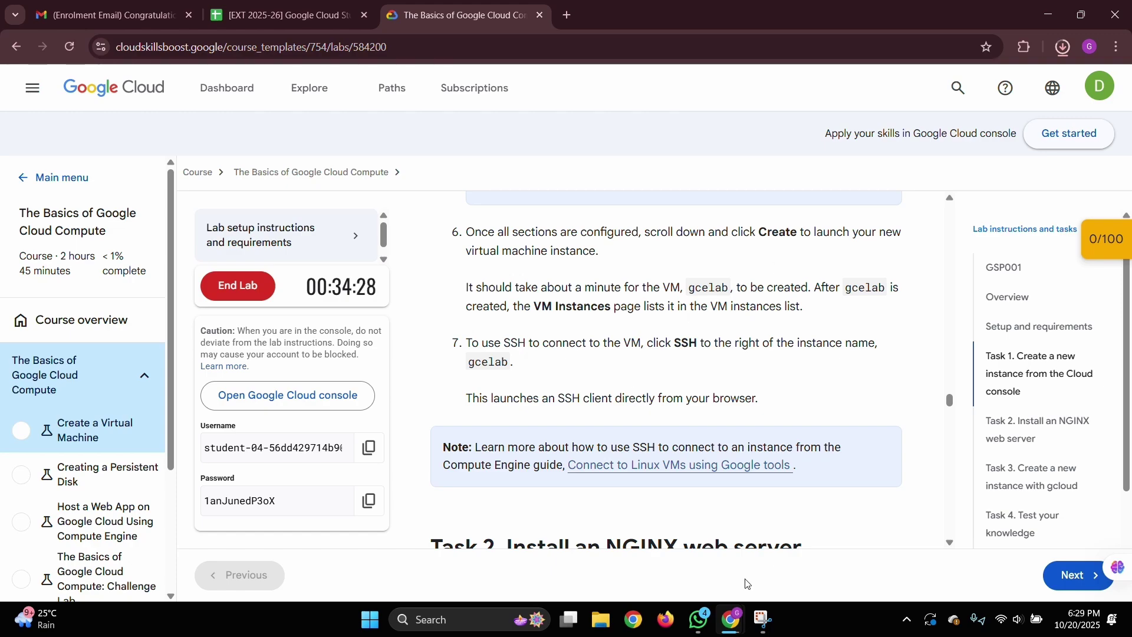
mouse_move(731, 619)
click(813, 548)
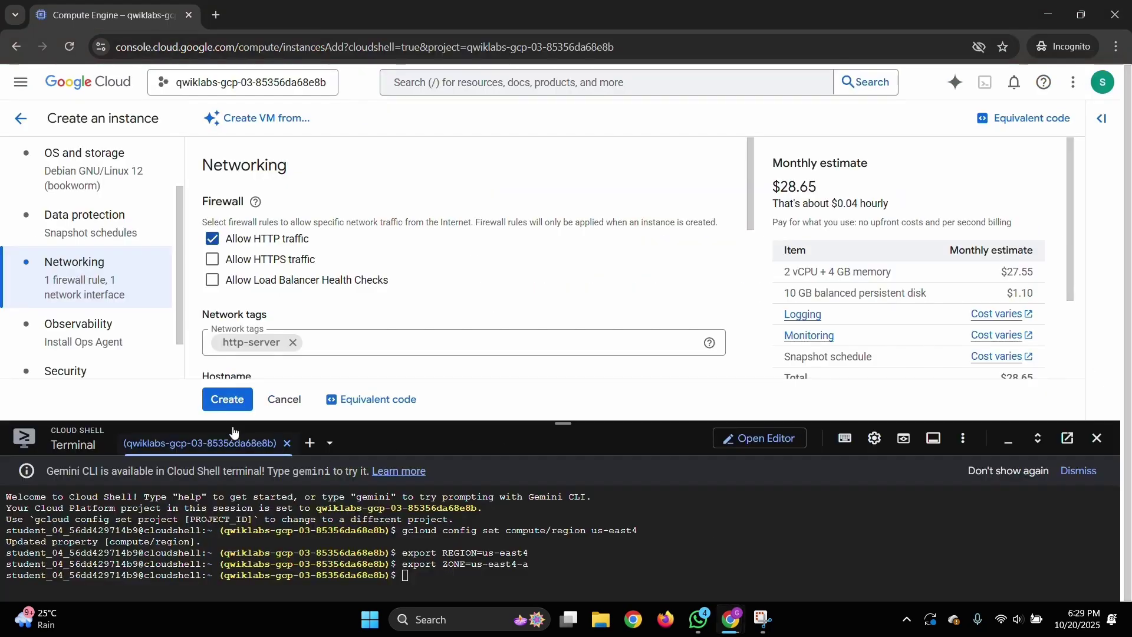
click(229, 406)
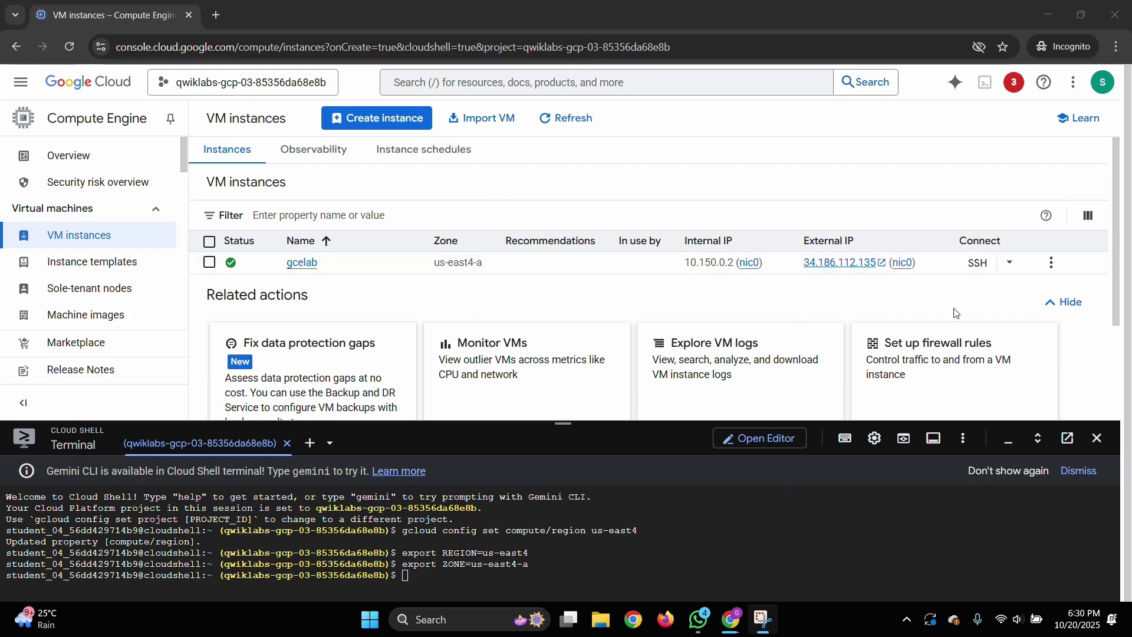
Start an SSH-in-browser session to gcelab and copy the sudo apt-get update command from the lab's Task 2.
click(977, 264)
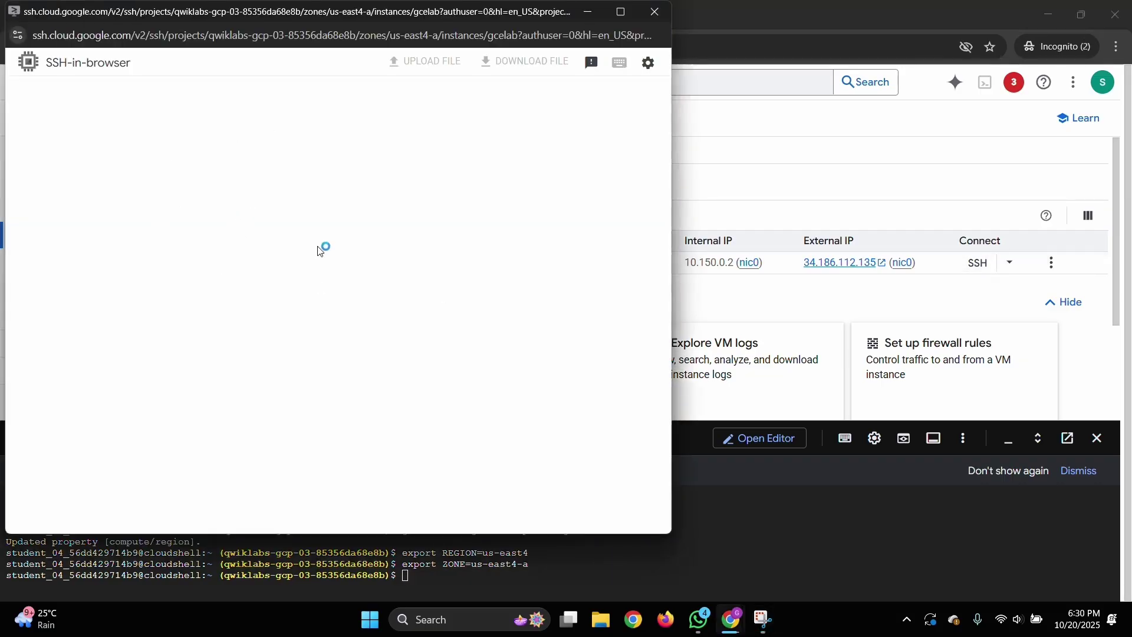
mouse_move(732, 633)
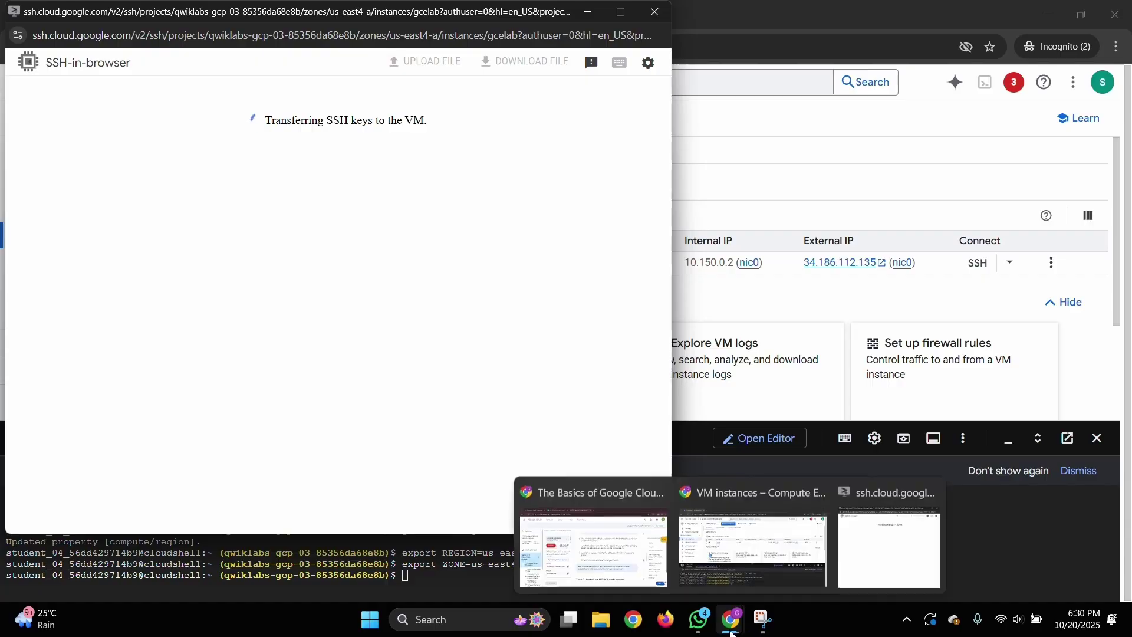
click(592, 540)
scroll(531, 361, down, 3)
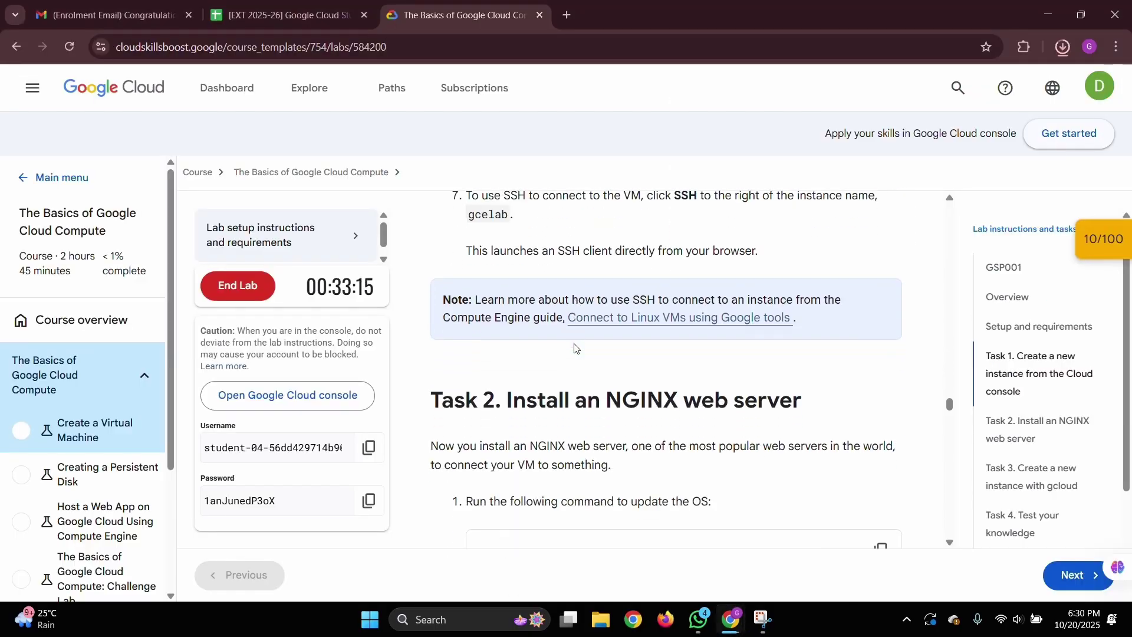
scroll(575, 348, down, 3)
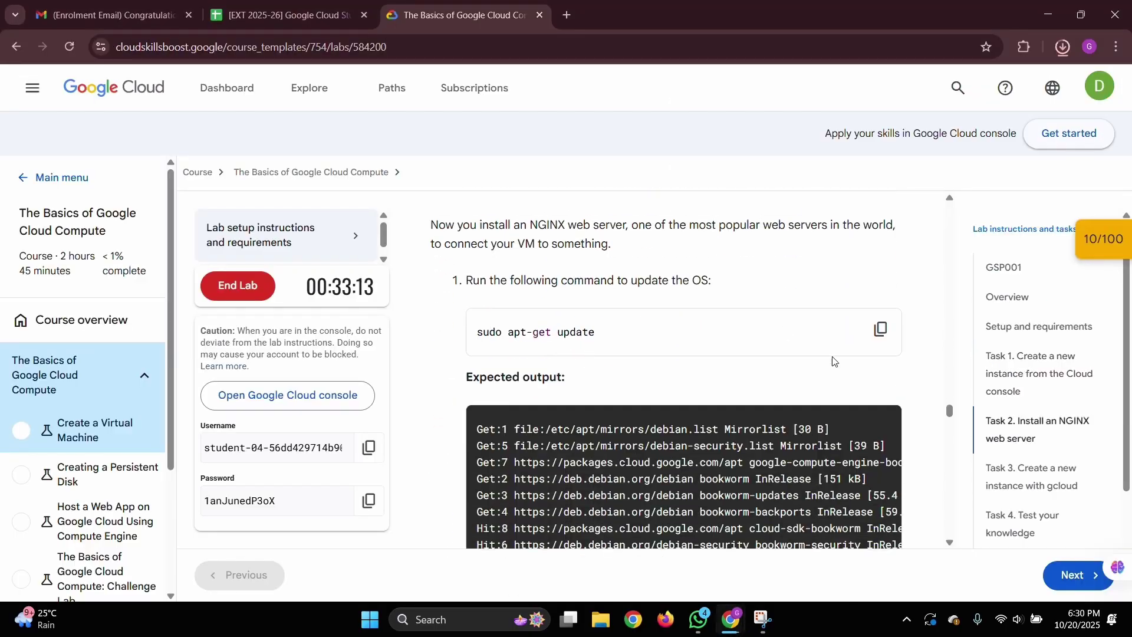
scroll(720, 355, up, 4)
scroll(720, 355, down, 4)
click(880, 331)
scroll(780, 467, down, 2)
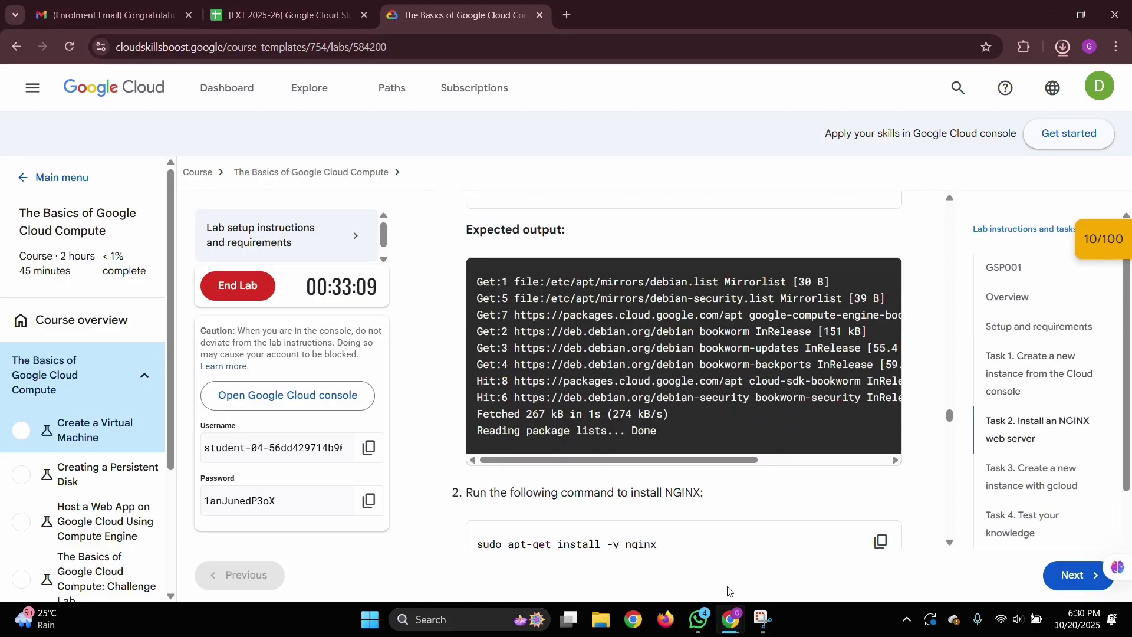
Return to the gcelab SSH window and authorize SSH-in-browser to connect to VMs.
mouse_move(731, 619)
click(777, 566)
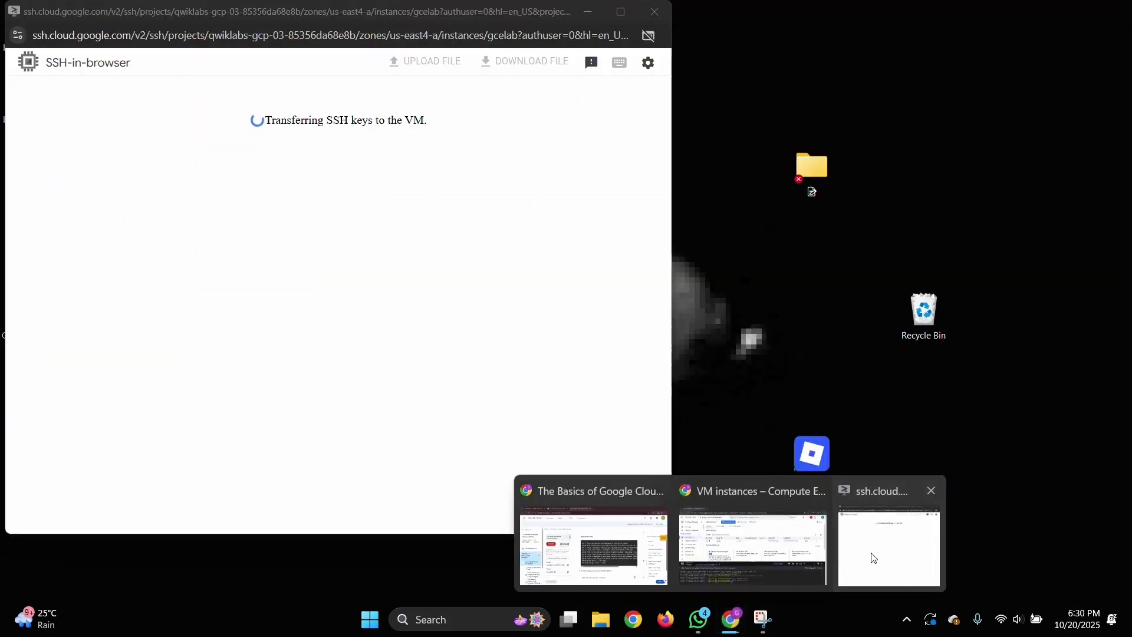
click(893, 543)
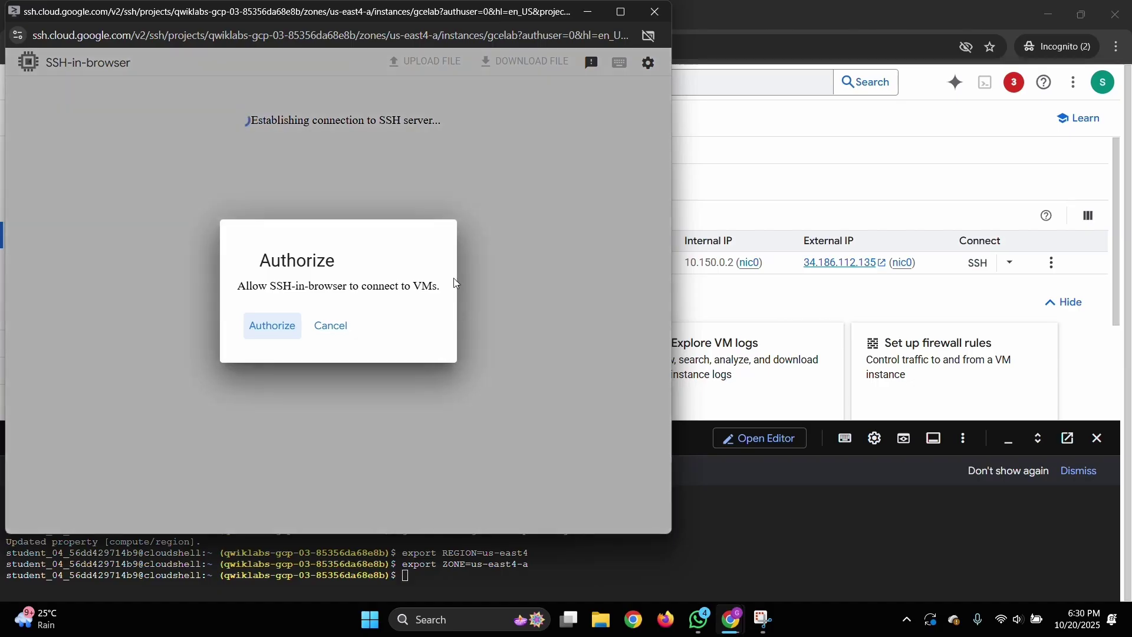
click(273, 333)
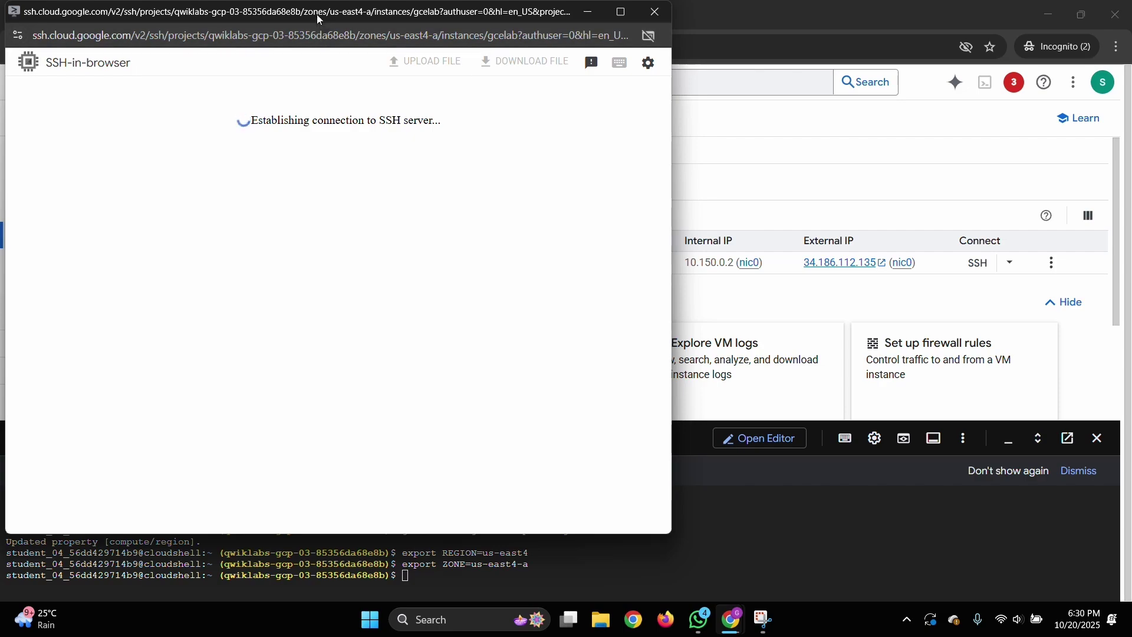
Run sudo apt-get update in the gcelab SSH session.
drag(317, 14, 530, 38)
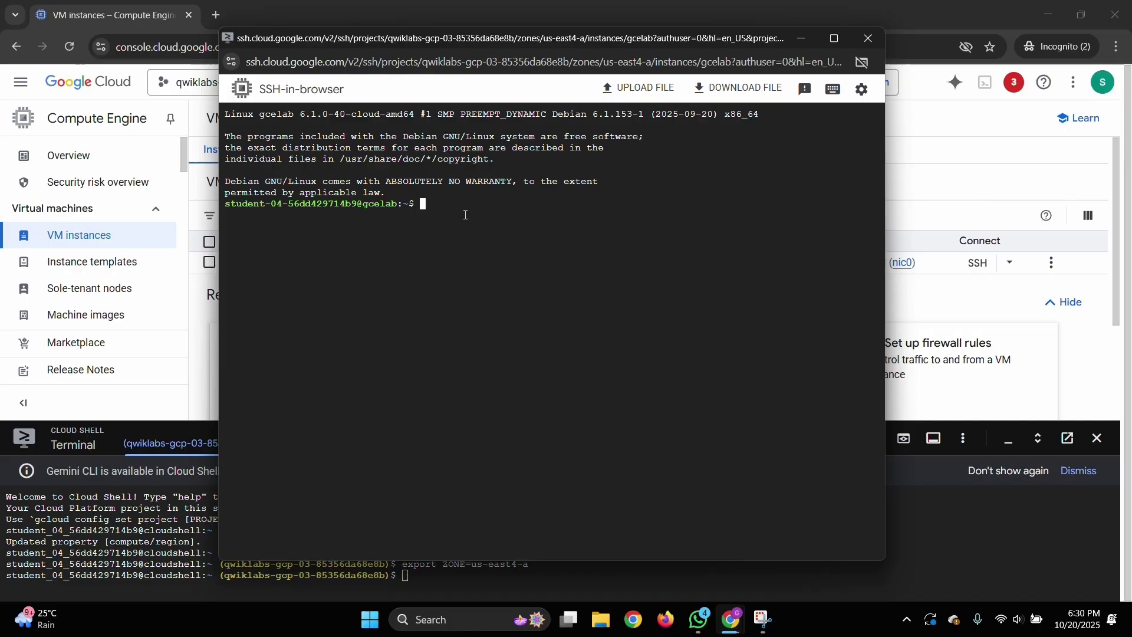
key(ctrl+v)
key(Return)
Return to the lab instructions and copy the sudo apt-get install -y nginx command from Task 2.
mouse_move(731, 619)
click(587, 519)
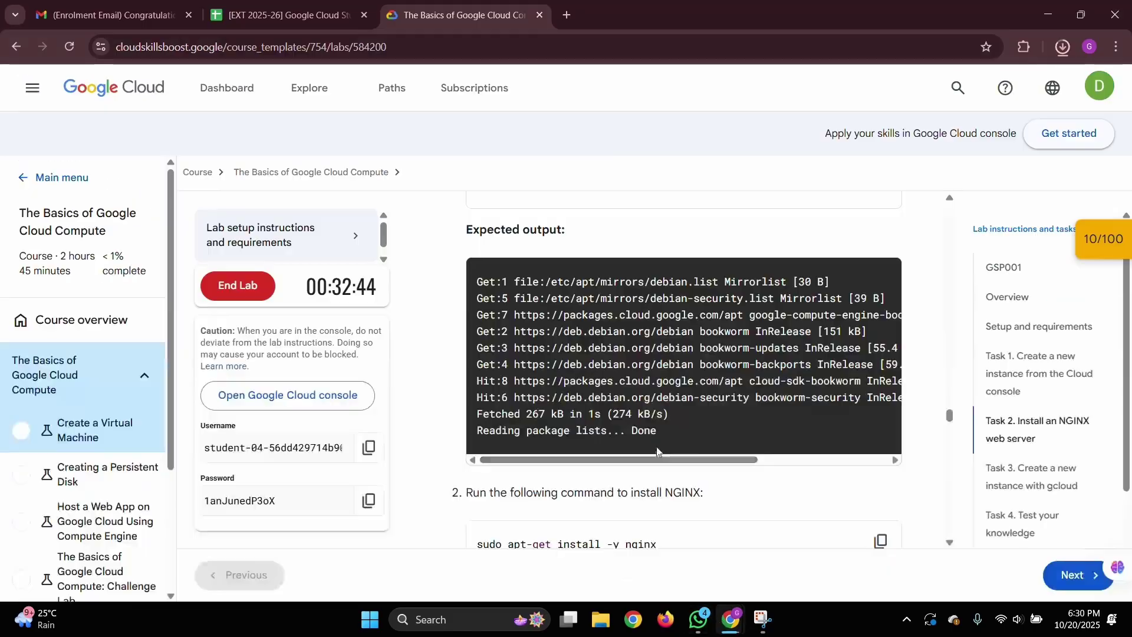
scroll(657, 452, down, 3)
click(879, 393)
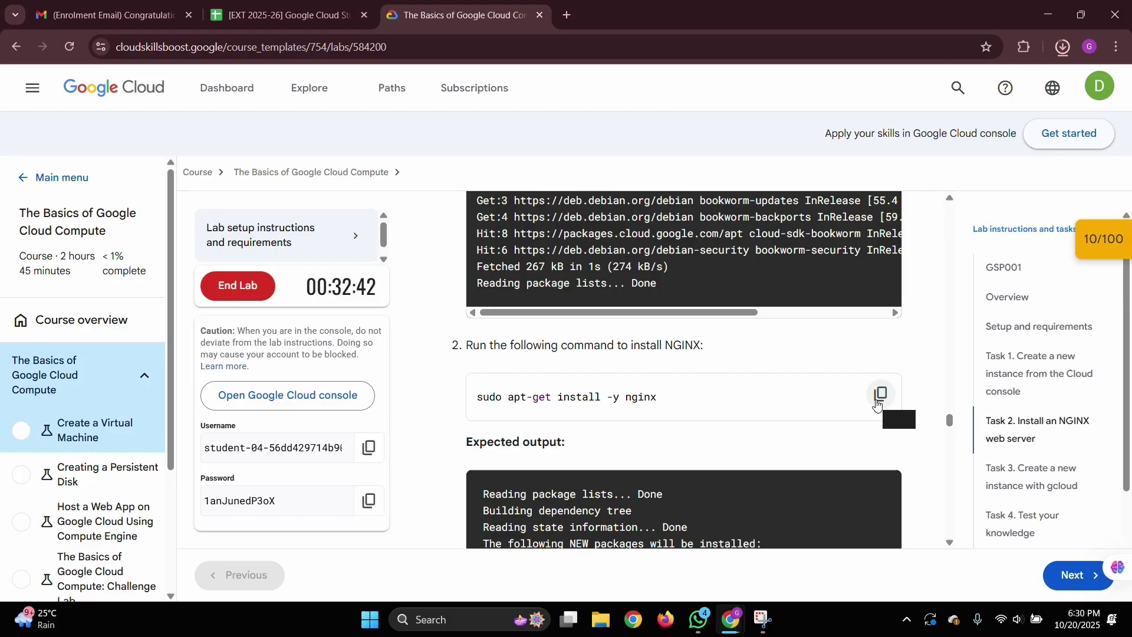
key(alt+Tab)
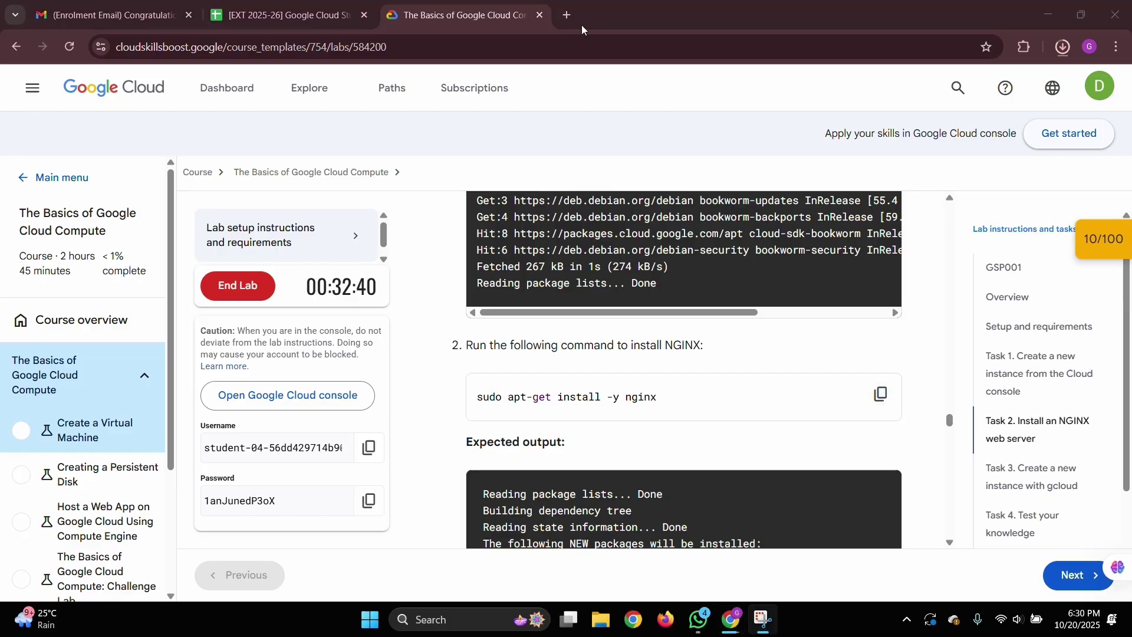
scroll(684, 266, down, 1)
click(882, 321)
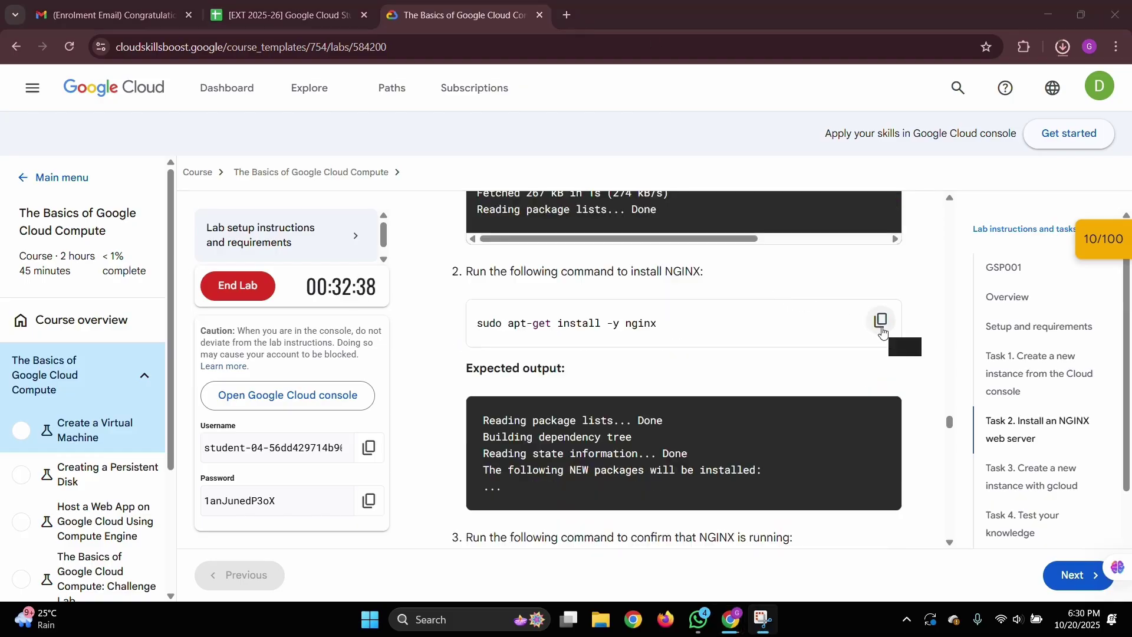
click(881, 321)
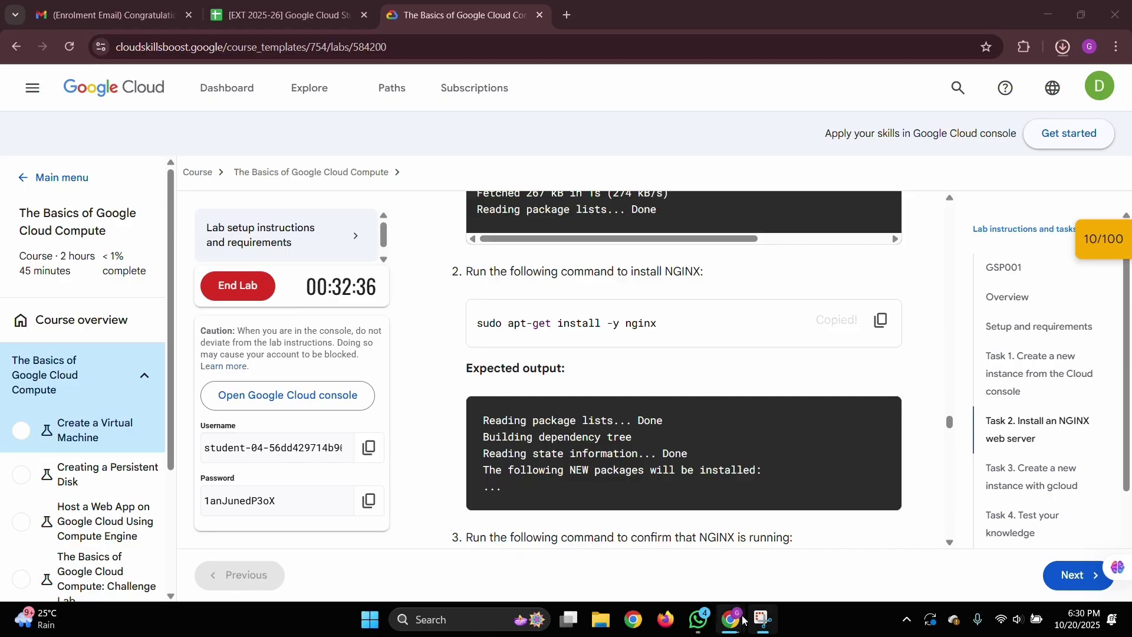
Run the copied NGINX install command, sudo apt-get install -y nginx, in the gcelab SSH session.
mouse_move(744, 620)
click(867, 553)
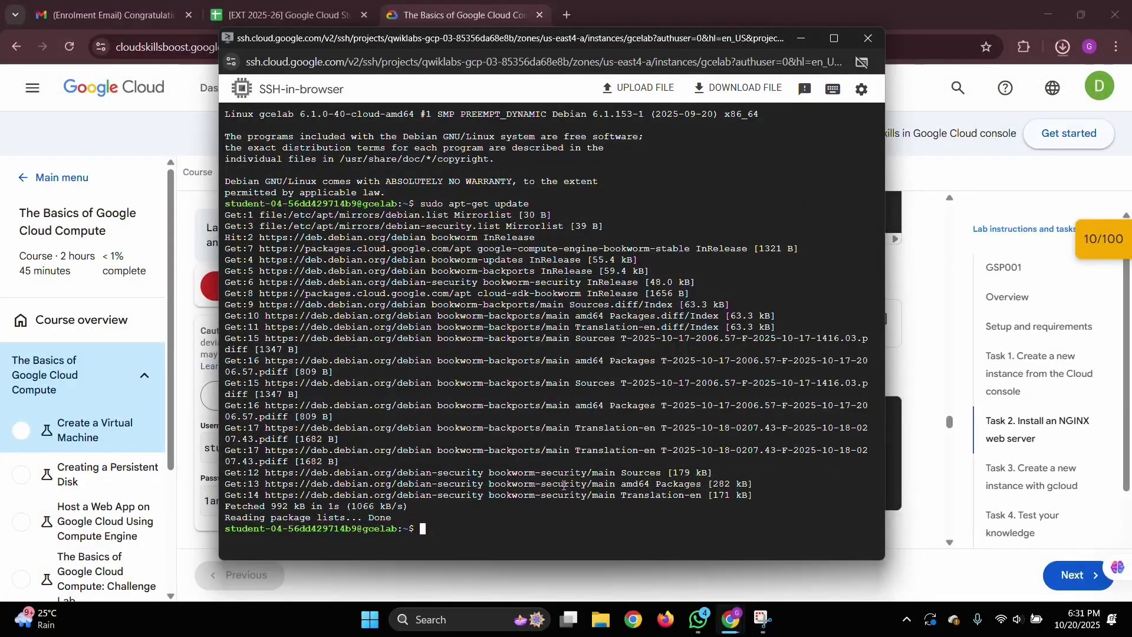
key(ctrl+v)
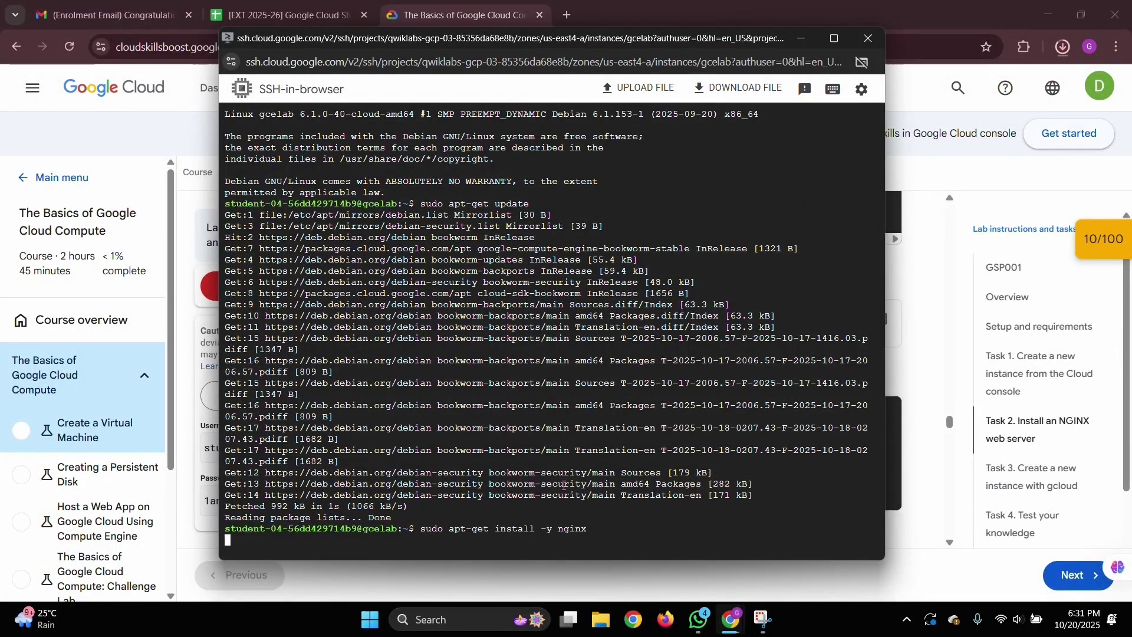
key(Return)
Copy the lab's ps auwx | grep nginx command and run it in the gcelab SSH session to check the NGINX processes.
click(918, 398)
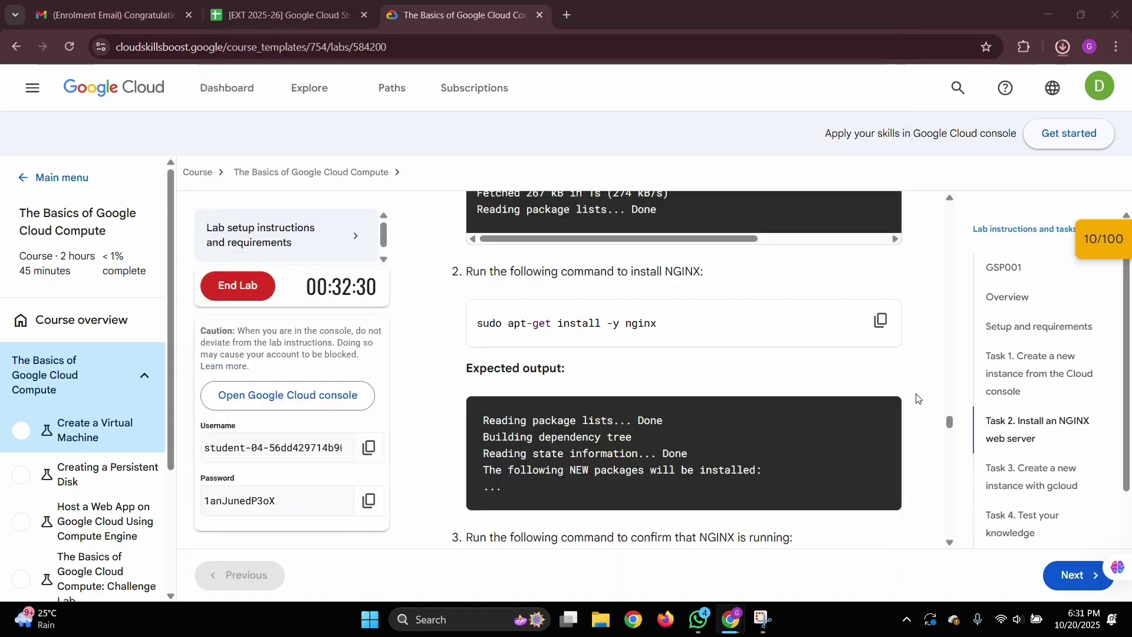
scroll(879, 306, down, 5)
click(880, 292)
scroll(866, 321, down, 3)
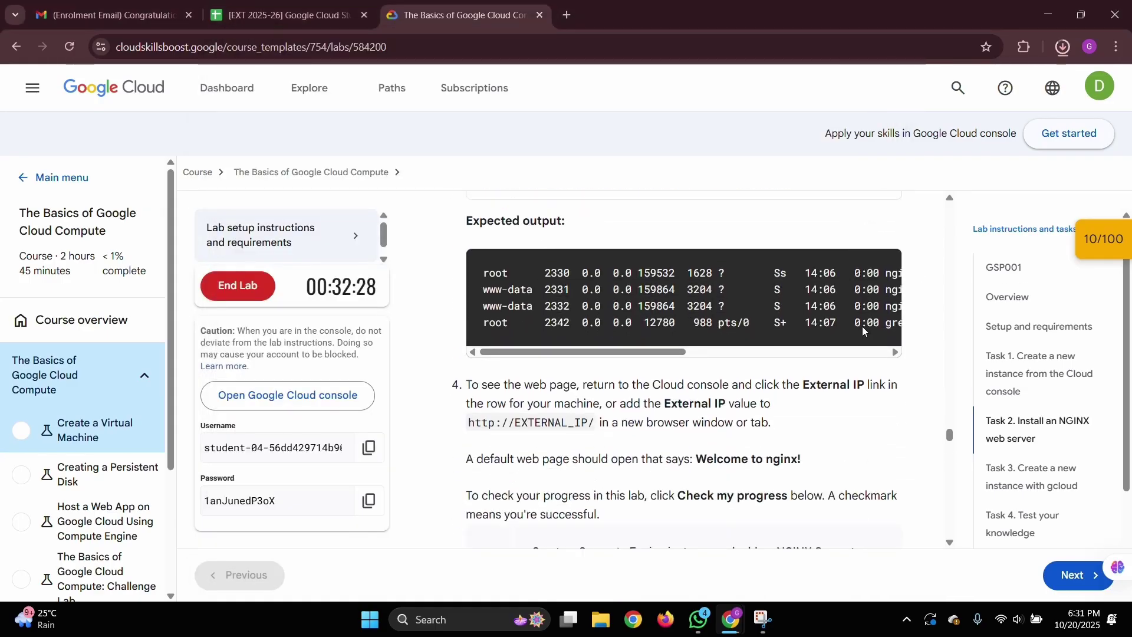
scroll(878, 319, up, 3)
mouse_move(737, 629)
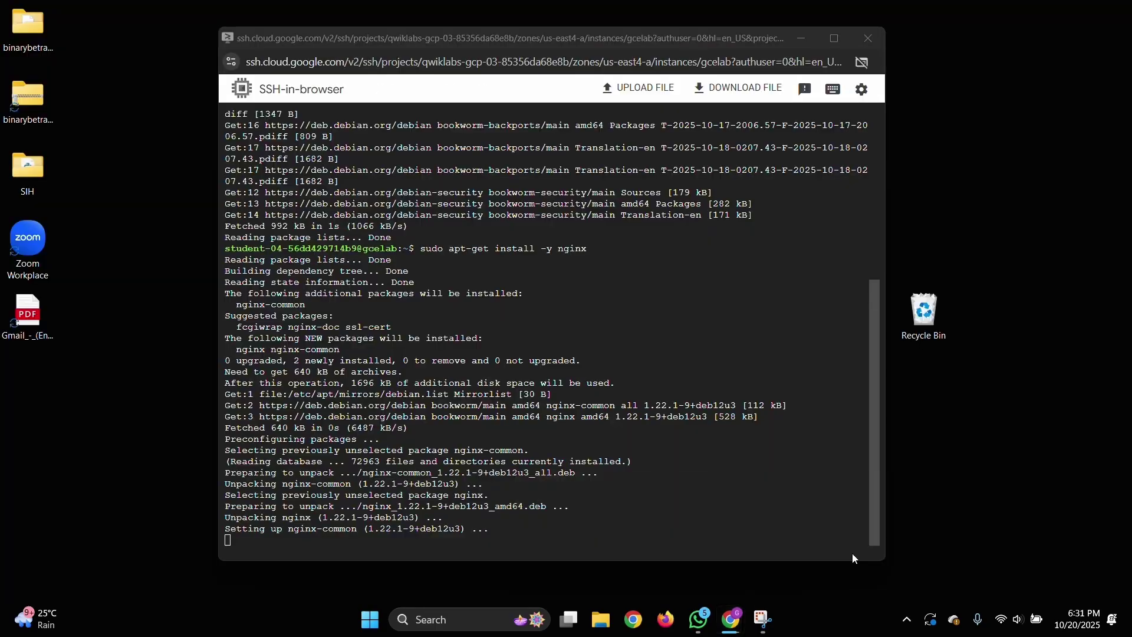
click(851, 553)
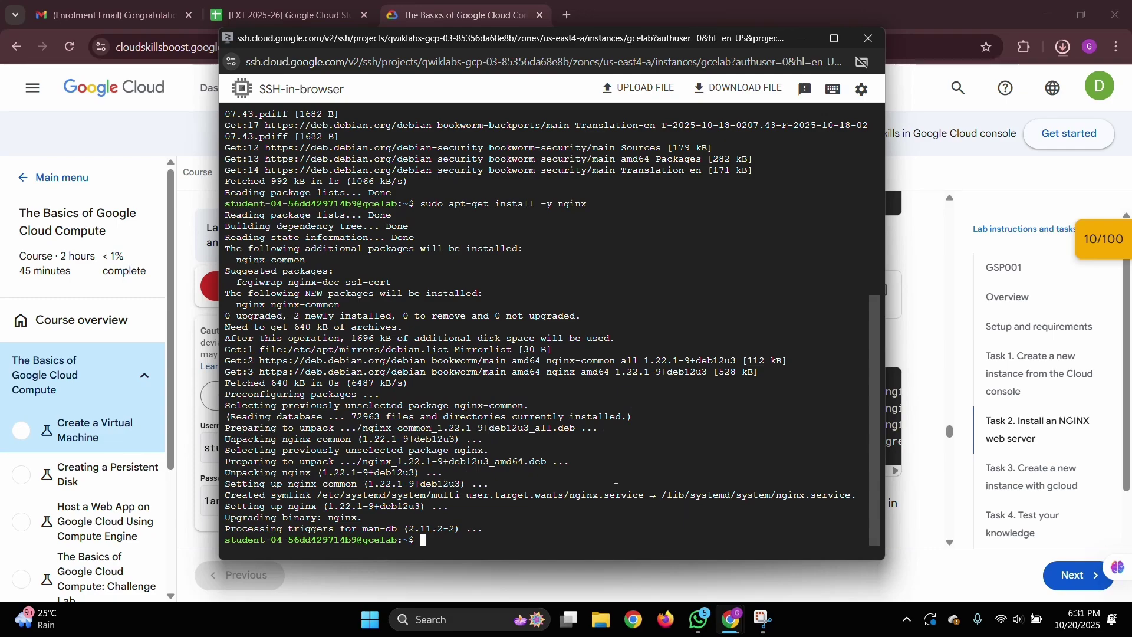
key(ctrl+v)
key(Return)
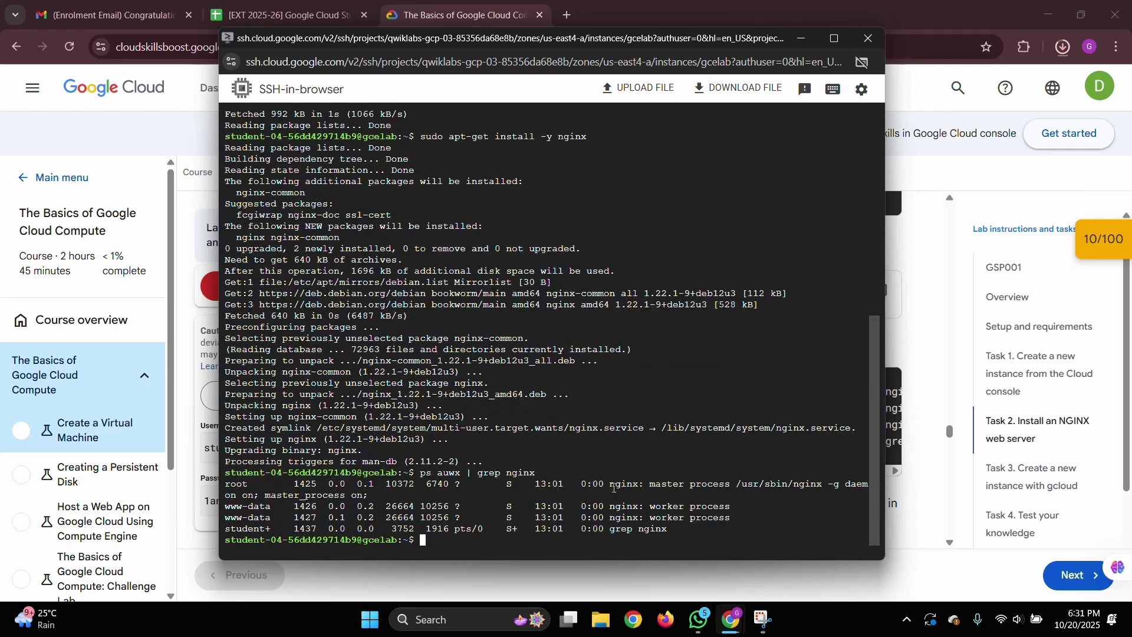
Check the lab progress for the Compute Engine instance with an NGINX server, and review the checkpoint scores.
click(923, 347)
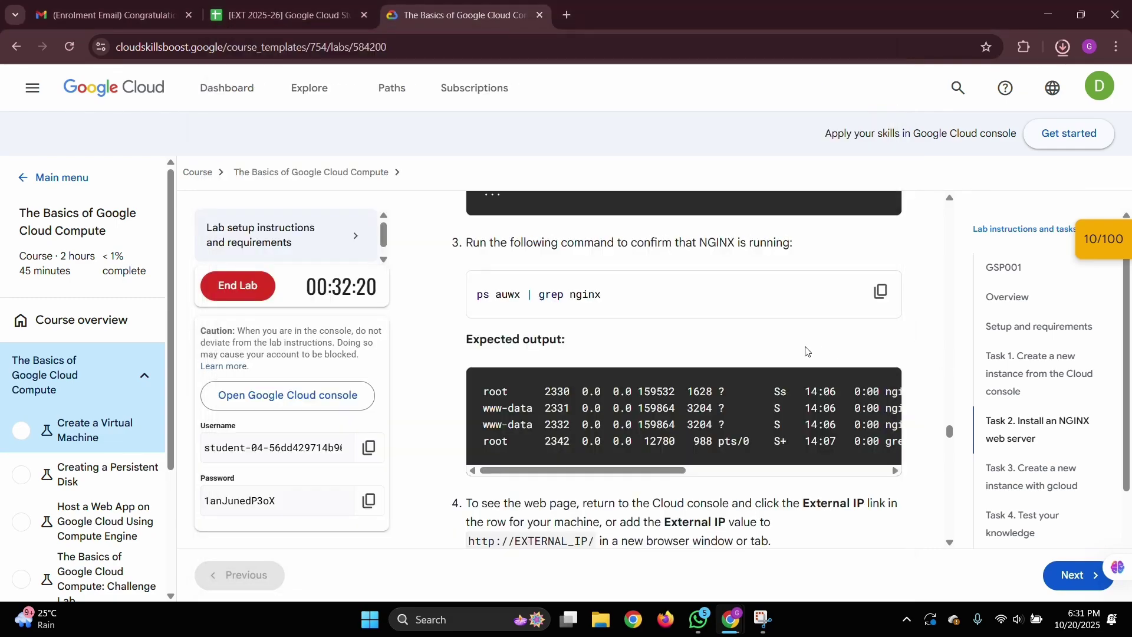
scroll(641, 377, down, 5)
scroll(641, 377, up, 1)
click(619, 423)
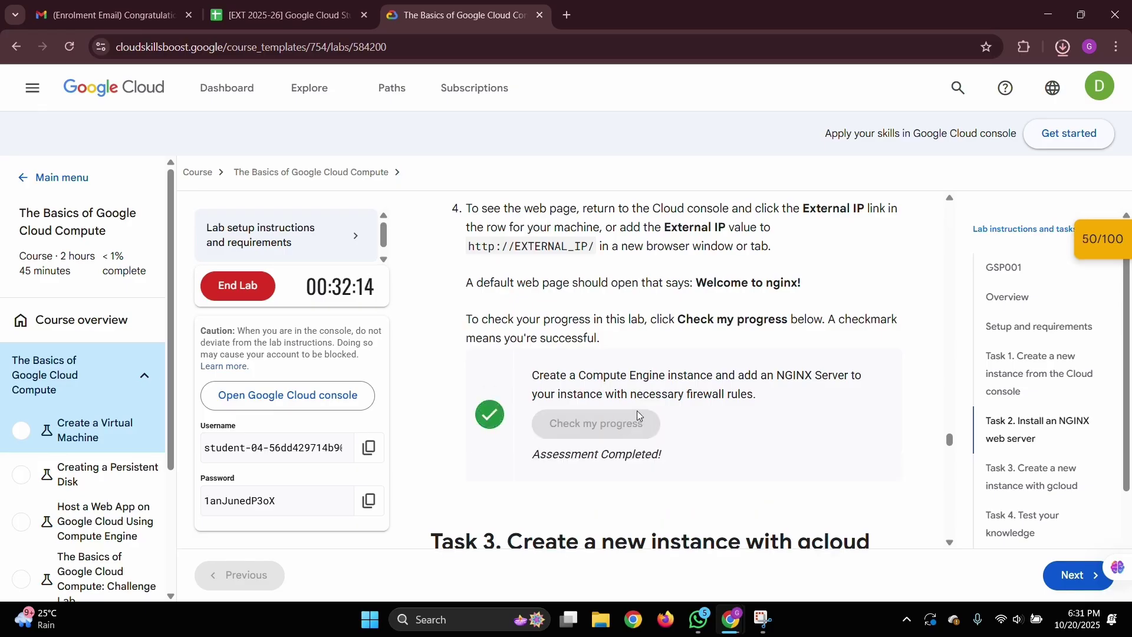
mouse_move(1126, 238)
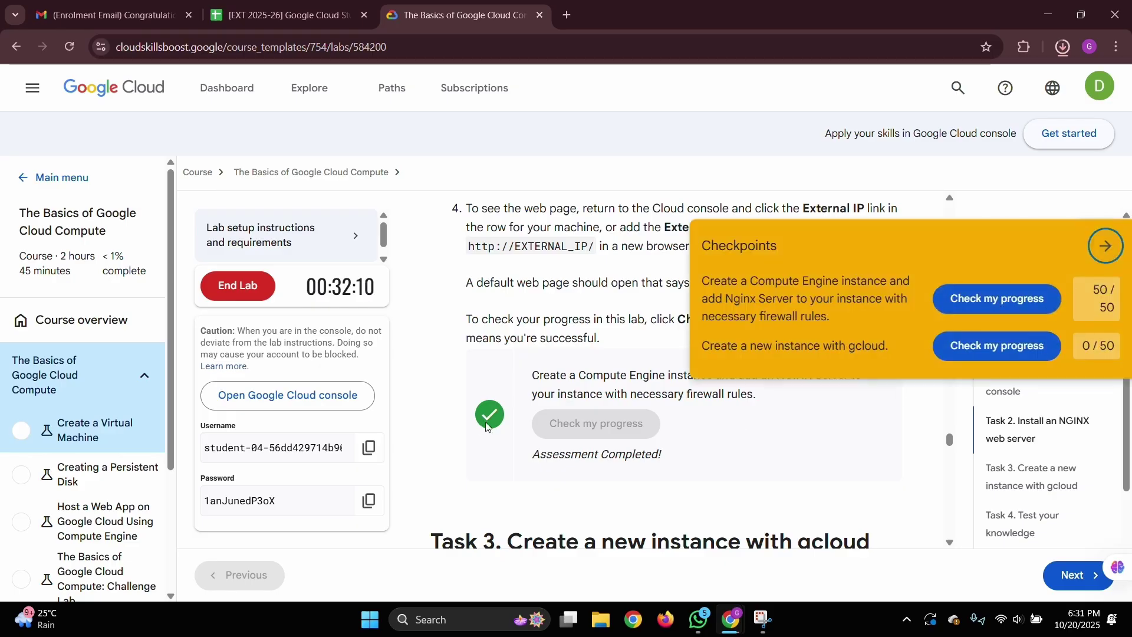
click(1104, 248)
click(1099, 261)
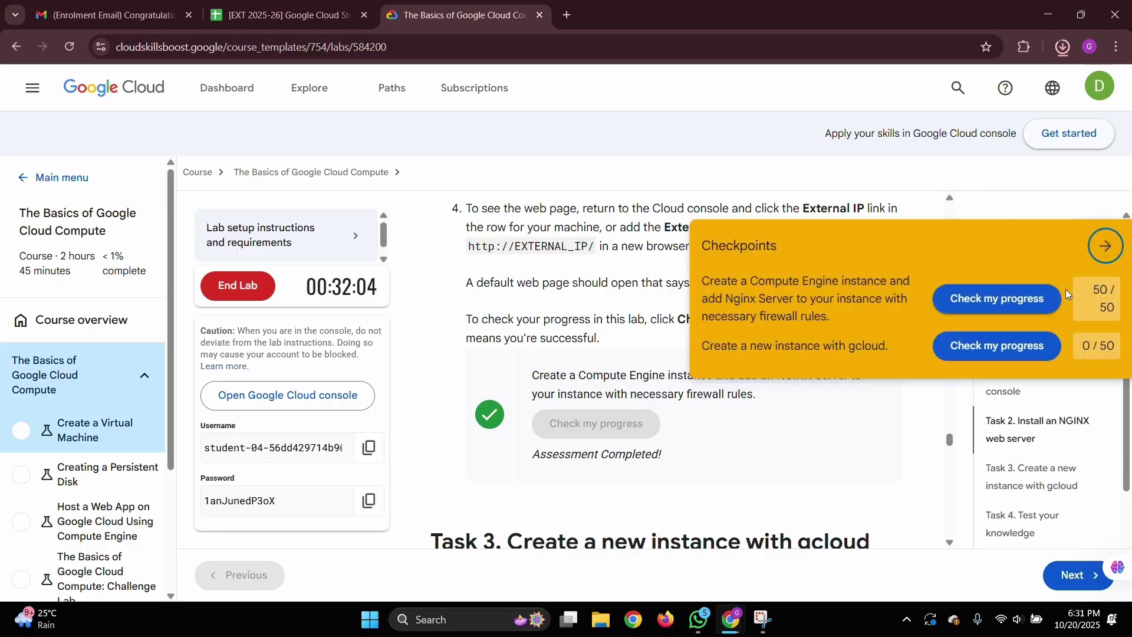
click(1106, 249)
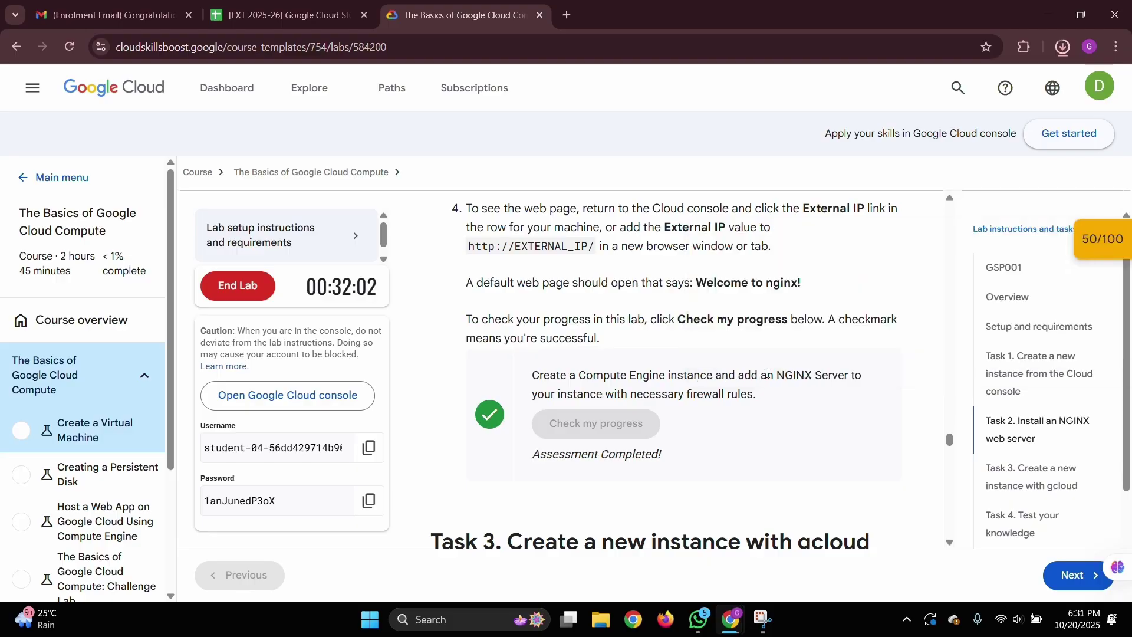
Read the lab's Task 3 and copy its gcloud command for creating the gcelab2 instance.
scroll(662, 346, down, 6)
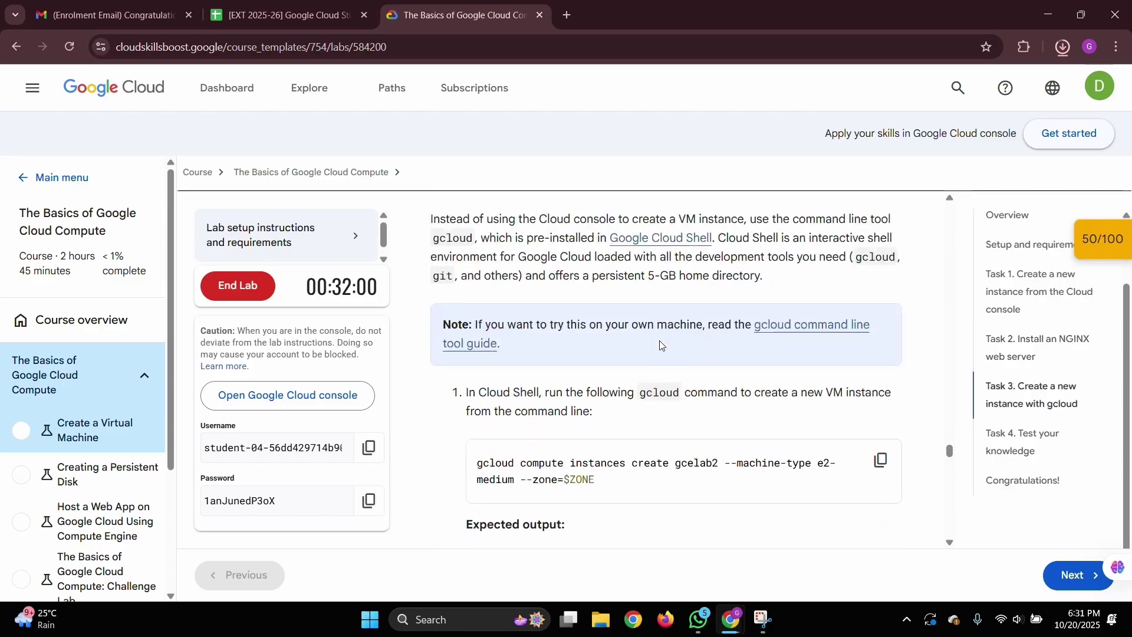
scroll(684, 342, down, 3)
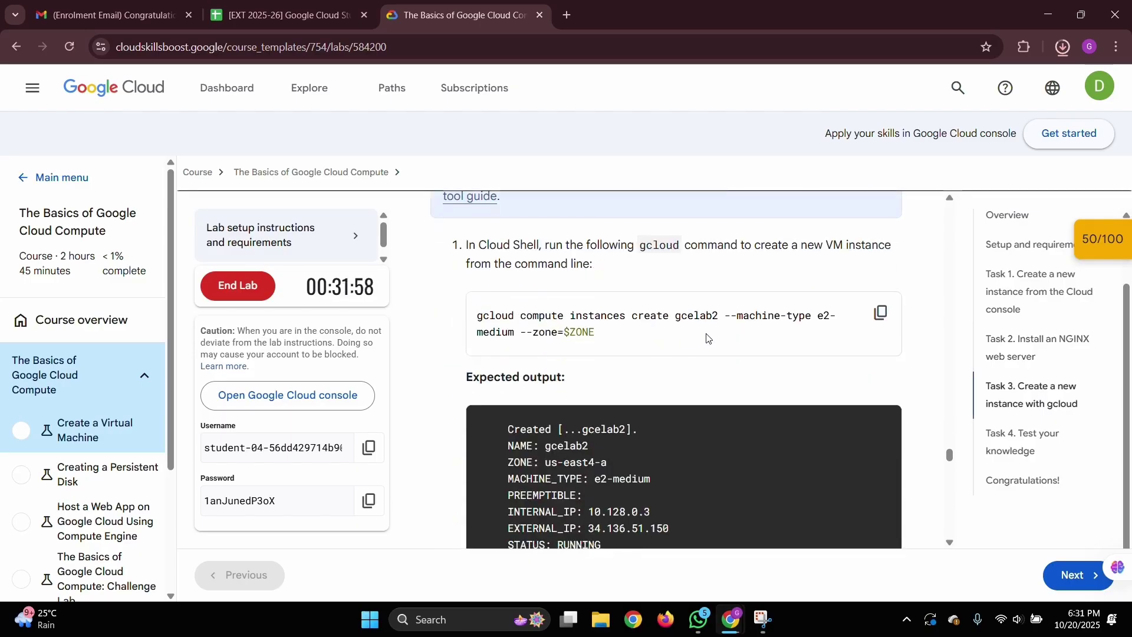
scroll(588, 400, up, 4)
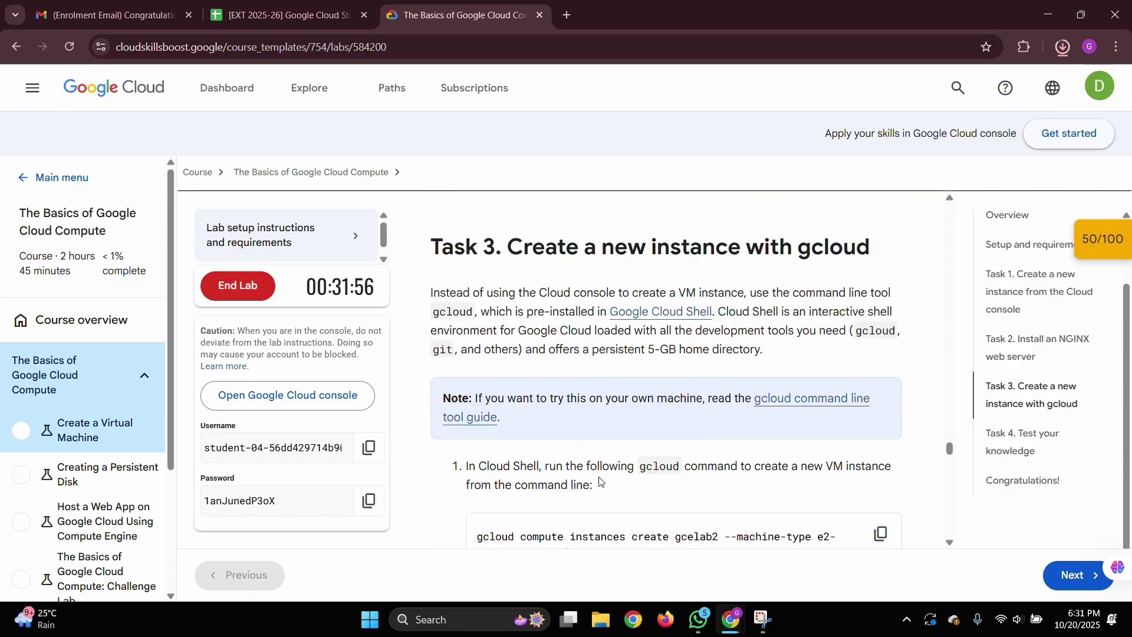
scroll(600, 481, down, 1)
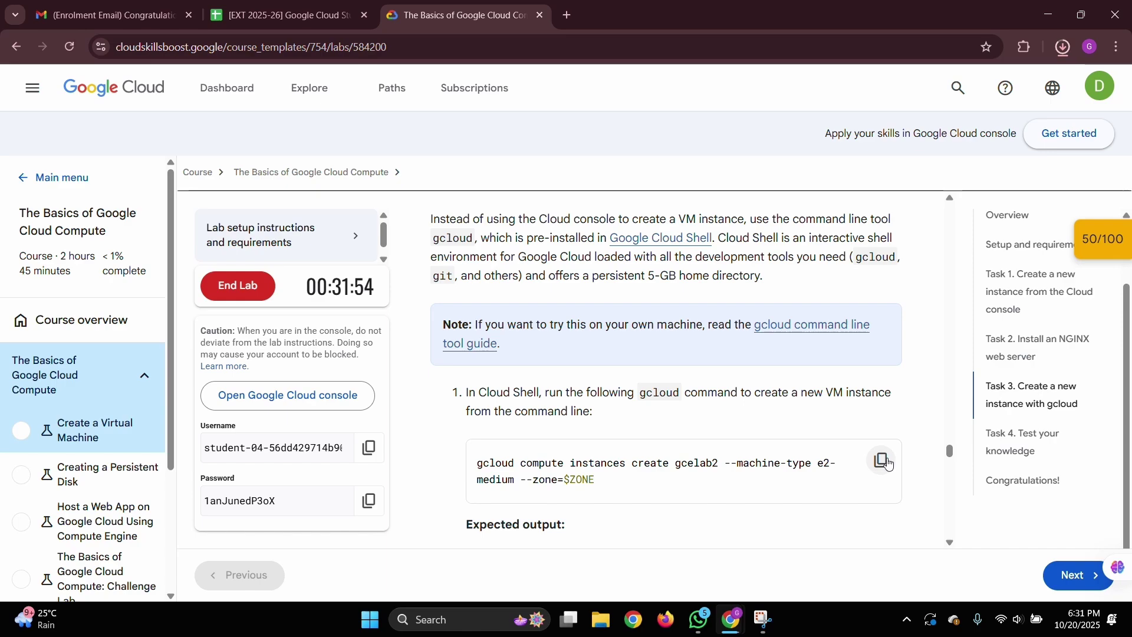
click(885, 462)
Run gcloud compute instances create gcelab2 --machine-type e2-medium --zone=$ZONE in Cloud Shell and enlarge the terminal pane.
mouse_move(762, 618)
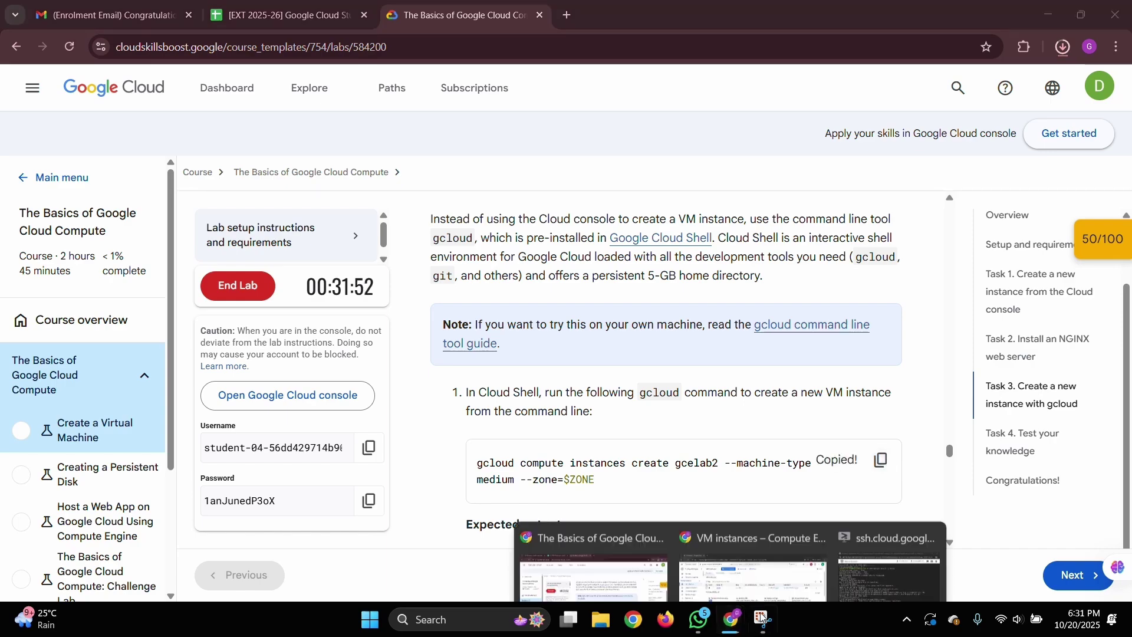
click(896, 547)
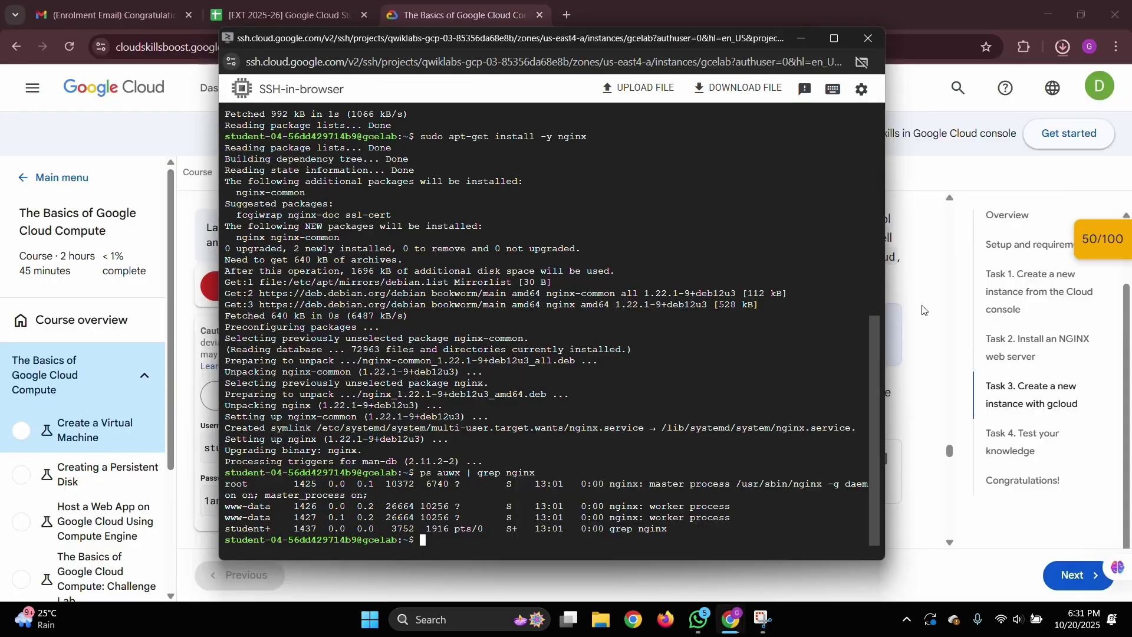
click(746, 618)
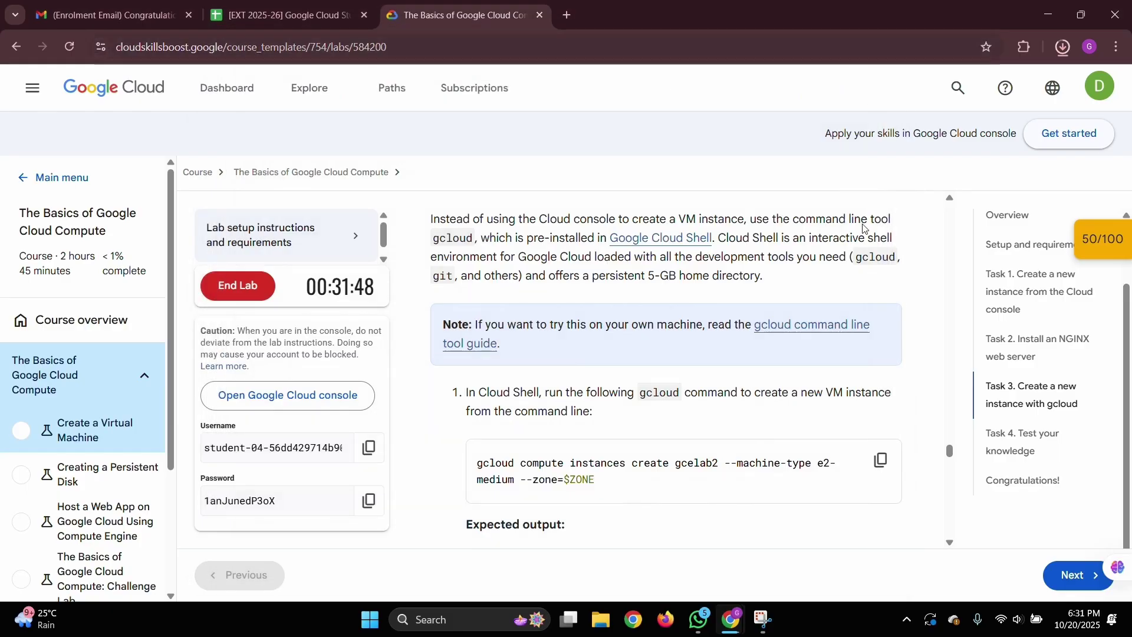
mouse_move(746, 618)
click(814, 531)
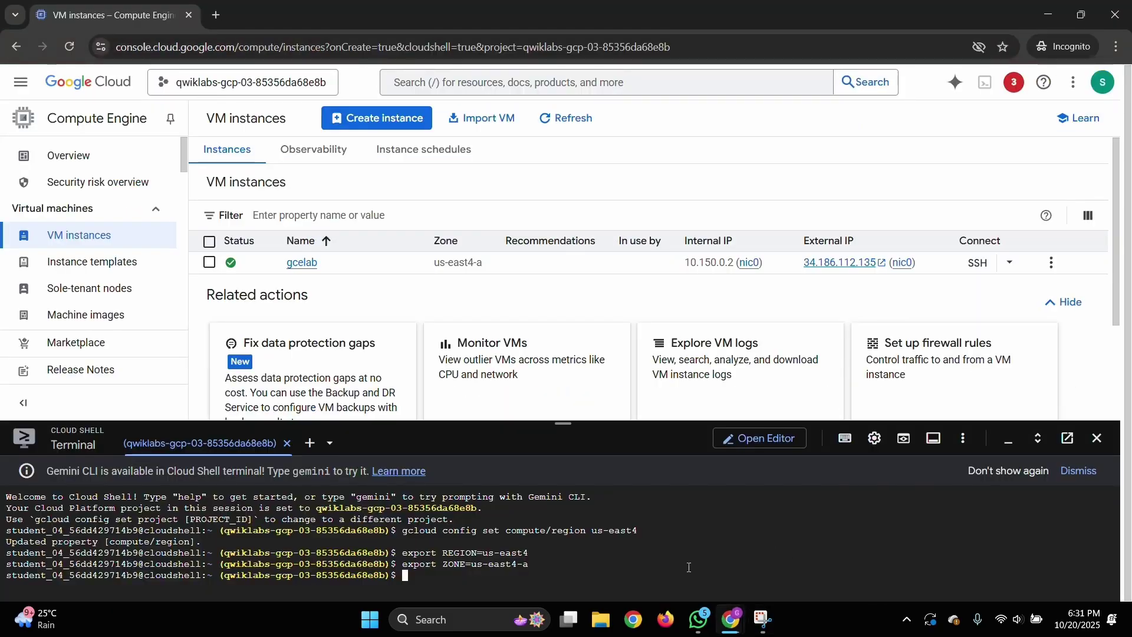
key(ctrl+v)
key(Return)
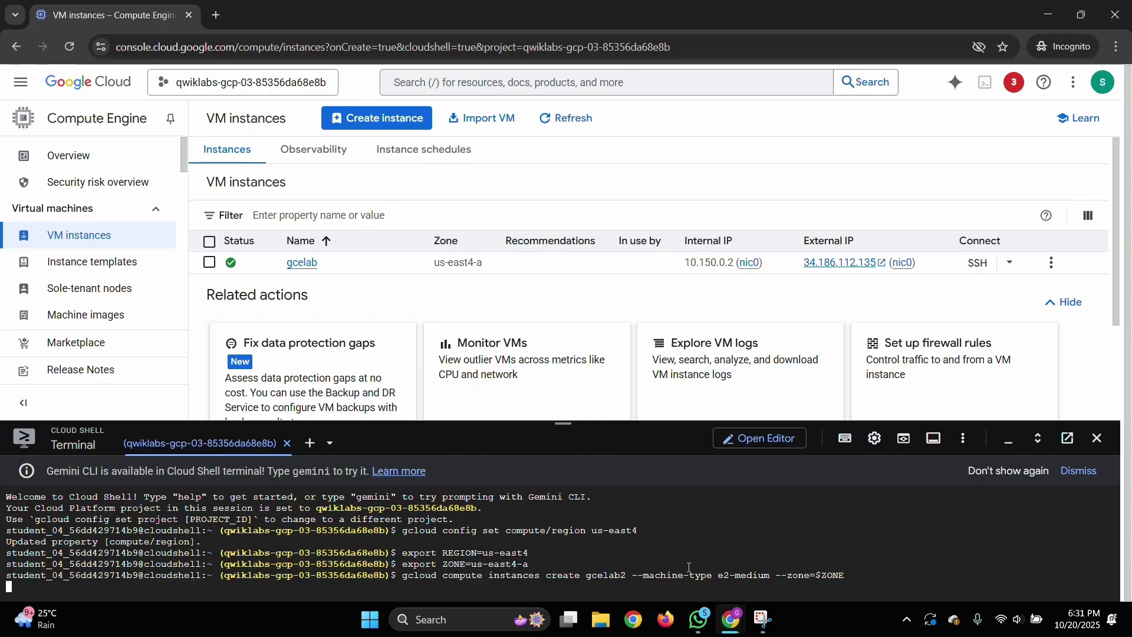
drag(563, 423, 563, 175)
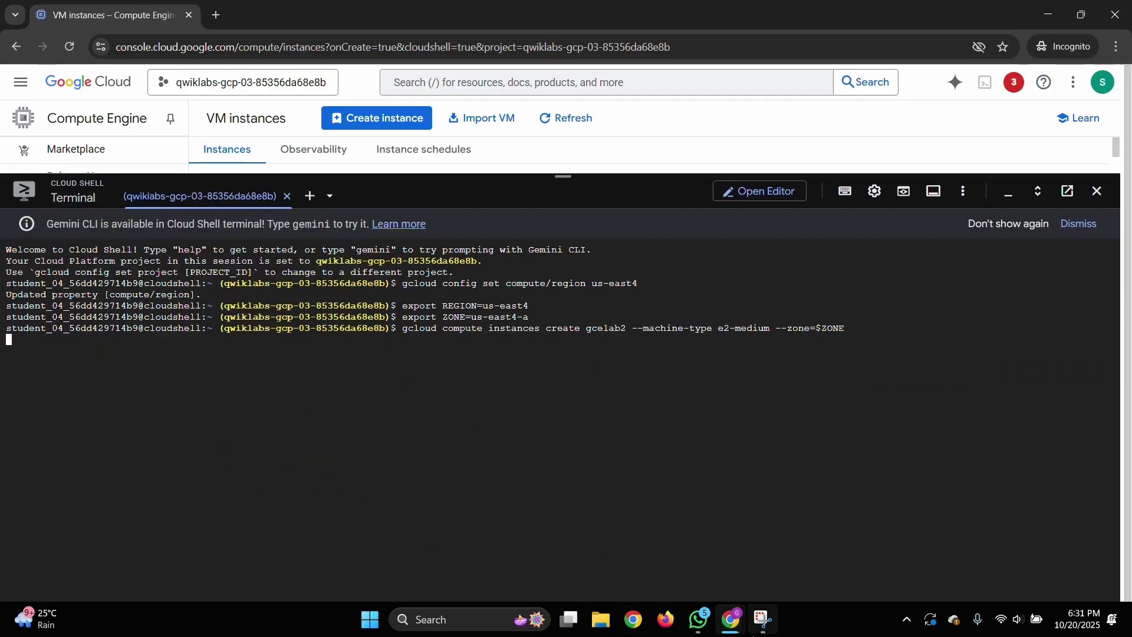
Examine Task 3's command, expected output and progress check in the lab, and check on the gcelab2 creation in Cloud Shell.
click(731, 619)
scroll(592, 348, down, 3)
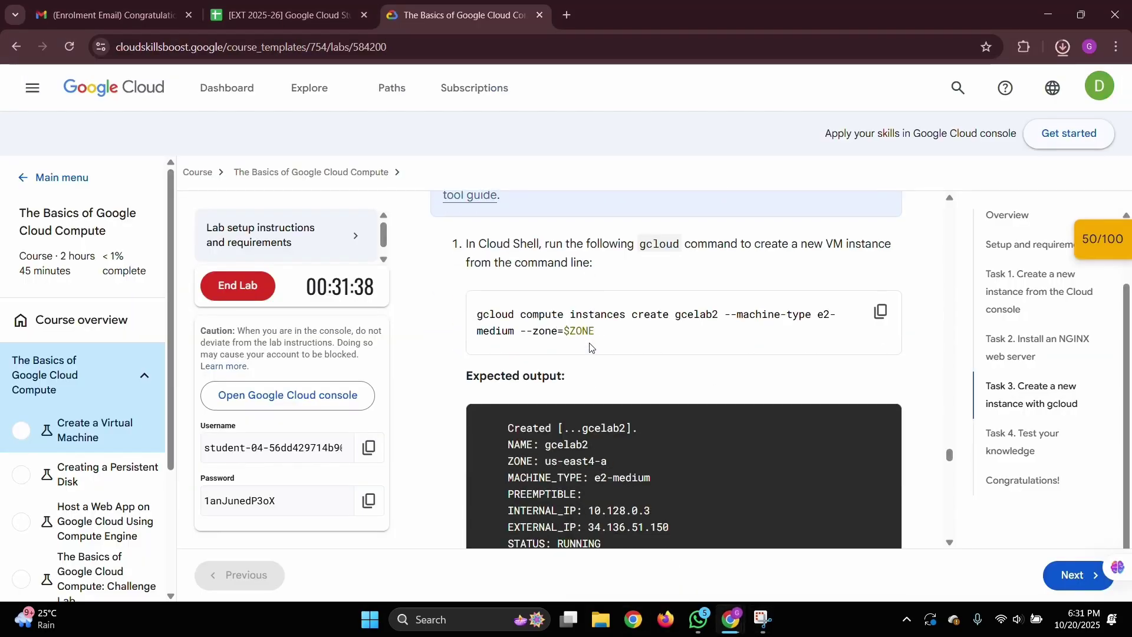
scroll(592, 348, down, 7)
scroll(678, 401, up, 3)
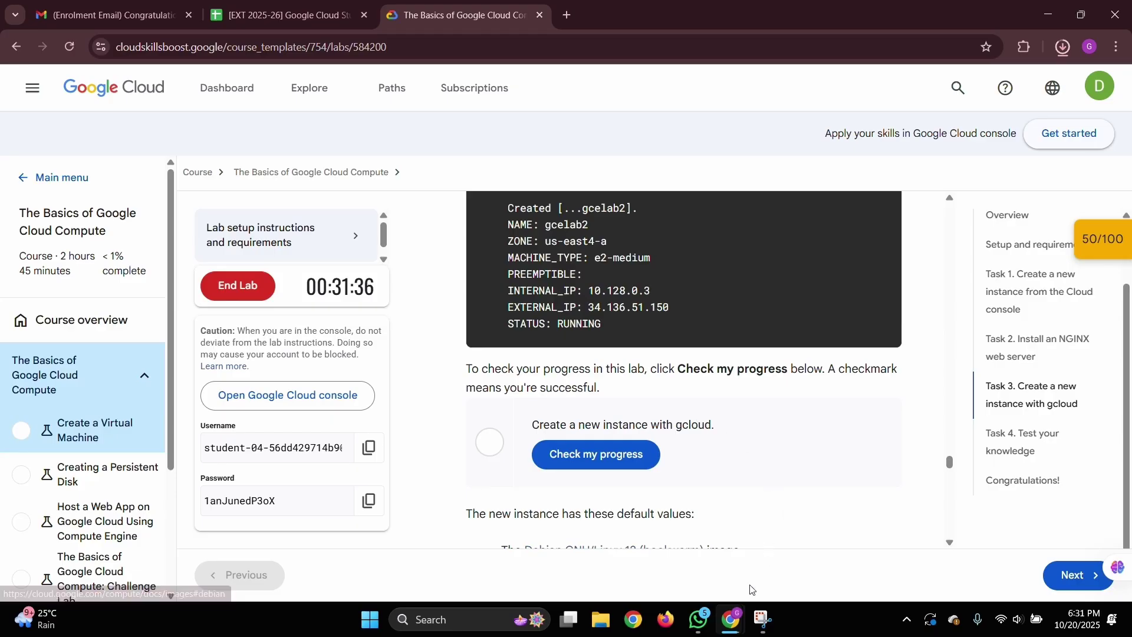
mouse_move(732, 619)
click(784, 561)
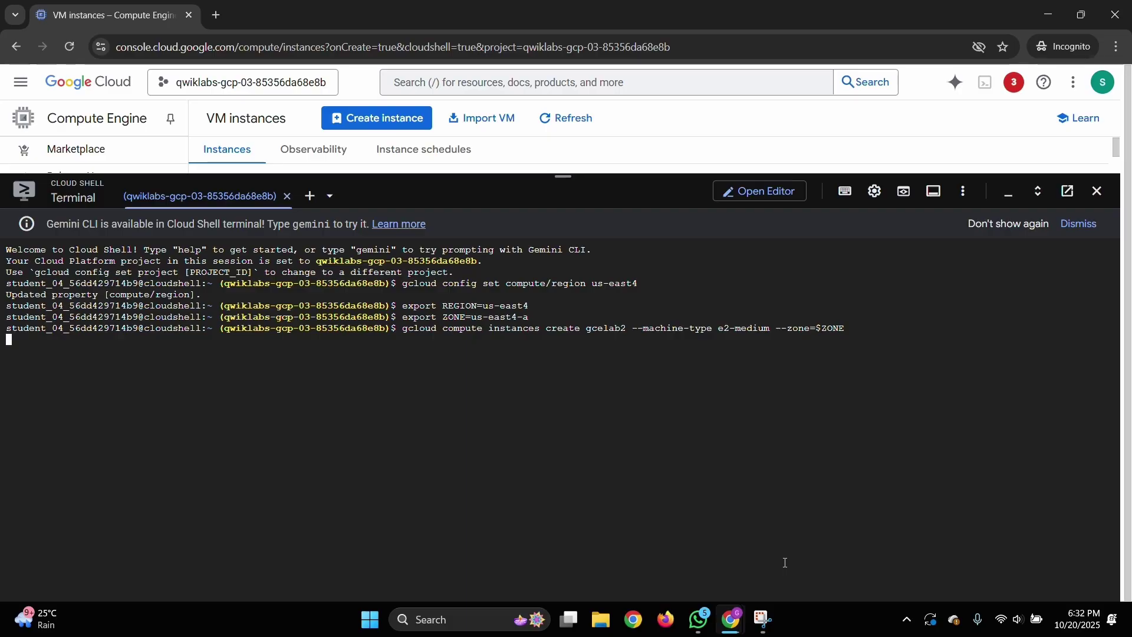
mouse_move(731, 619)
click(654, 549)
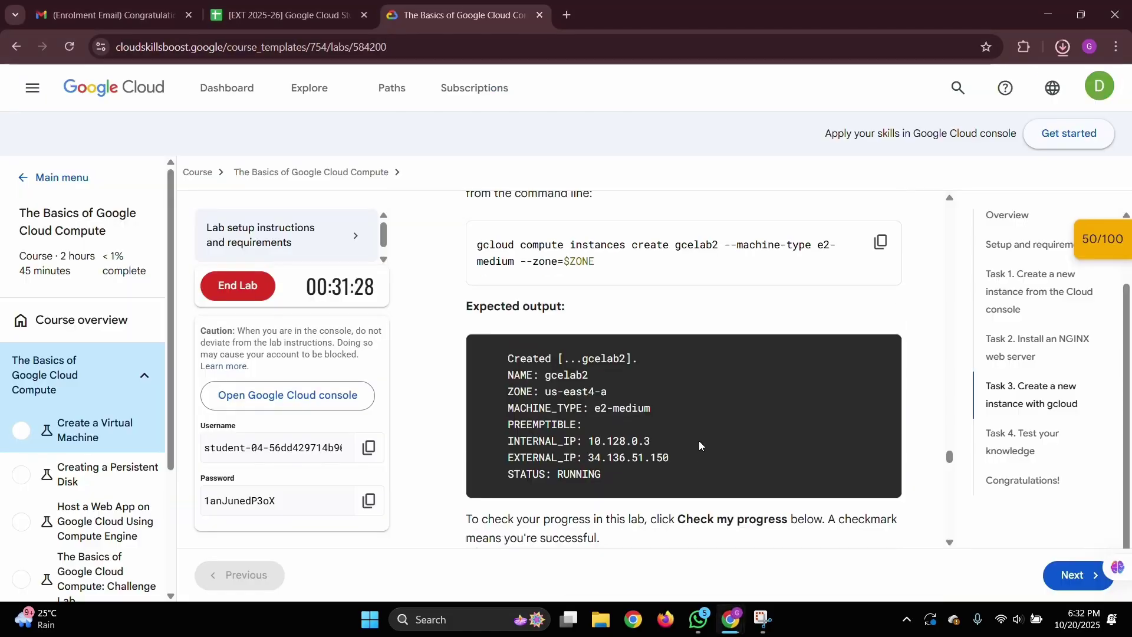
scroll(699, 442, up, 2)
scroll(700, 446, down, 2)
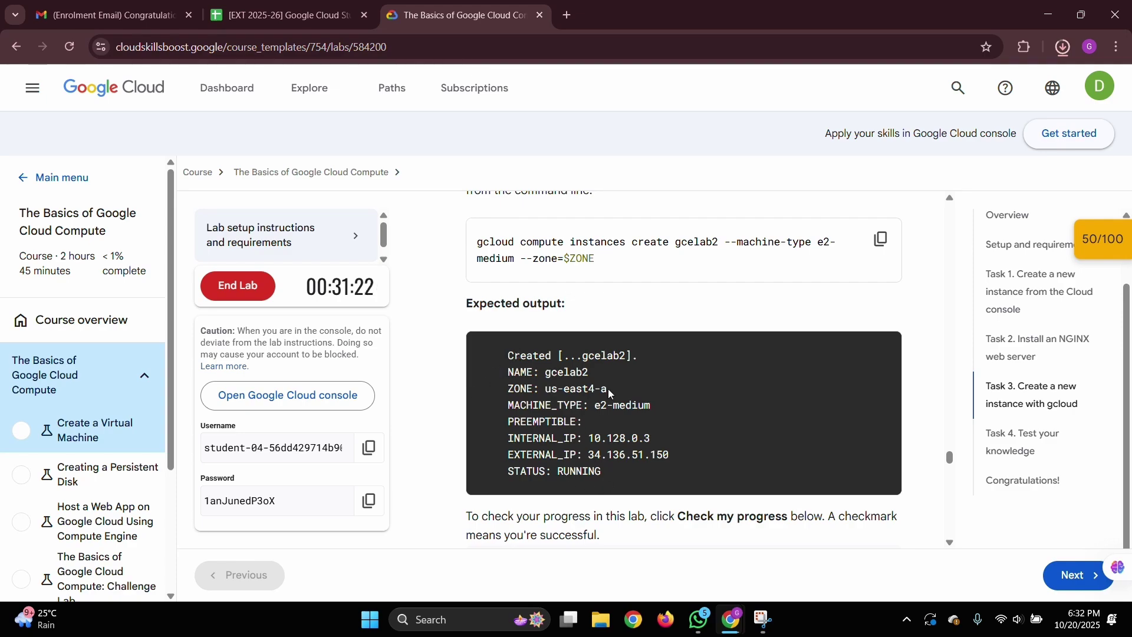
scroll(608, 384, up, 2)
scroll(658, 373, up, 1)
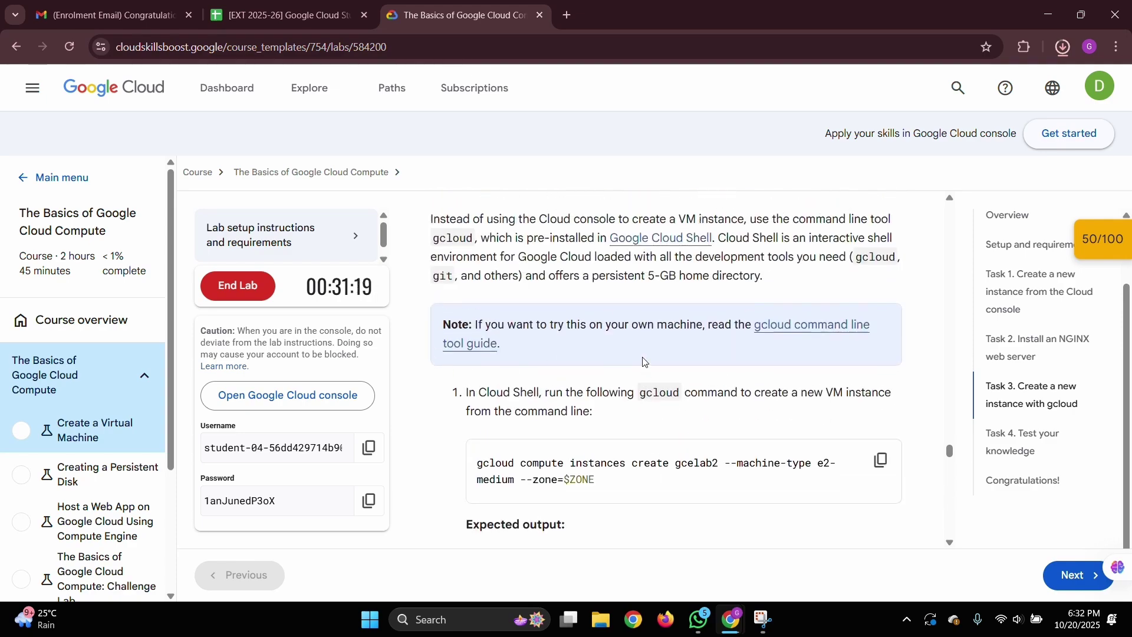
scroll(659, 373, down, 5)
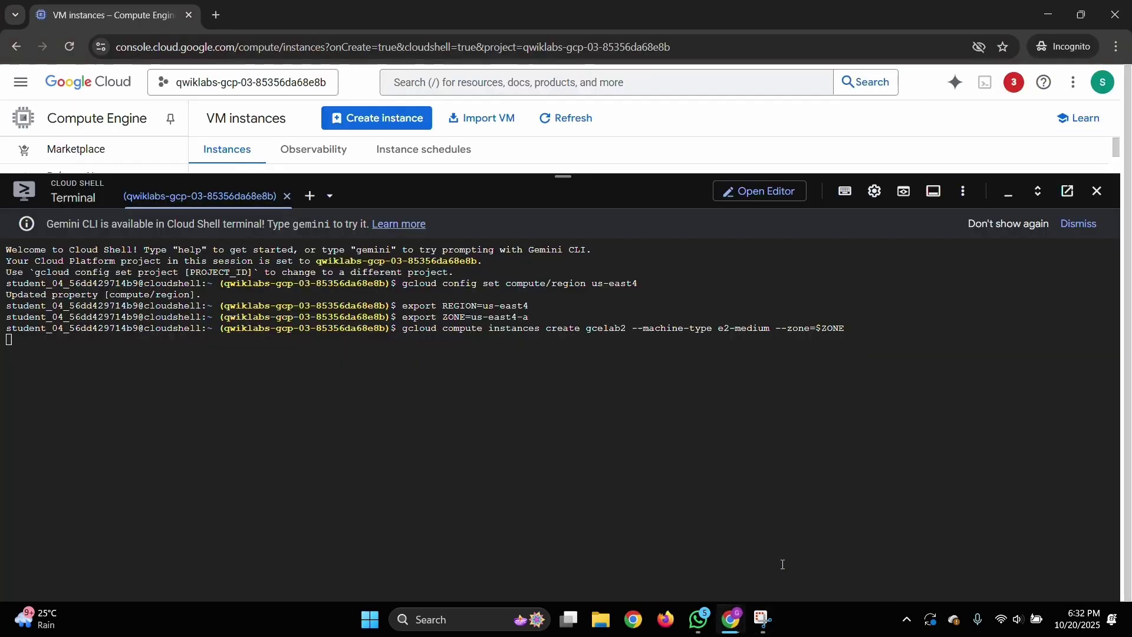
Return to the lab page and check the progress for creating a new instance with gcloud.
click(778, 555)
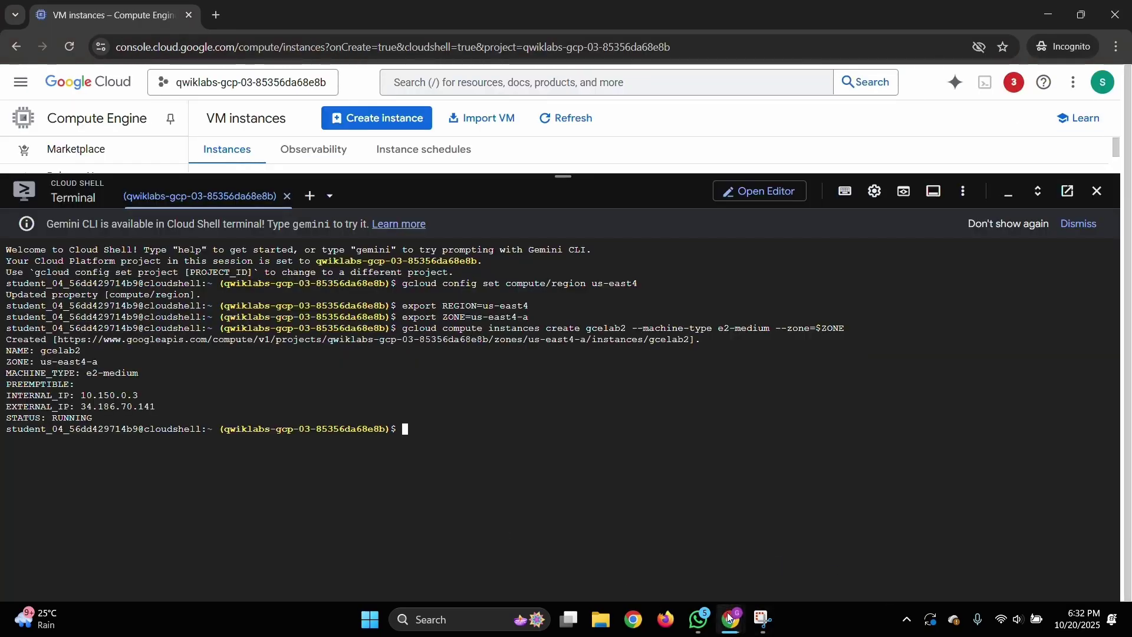
mouse_move(729, 617)
click(694, 566)
click(593, 466)
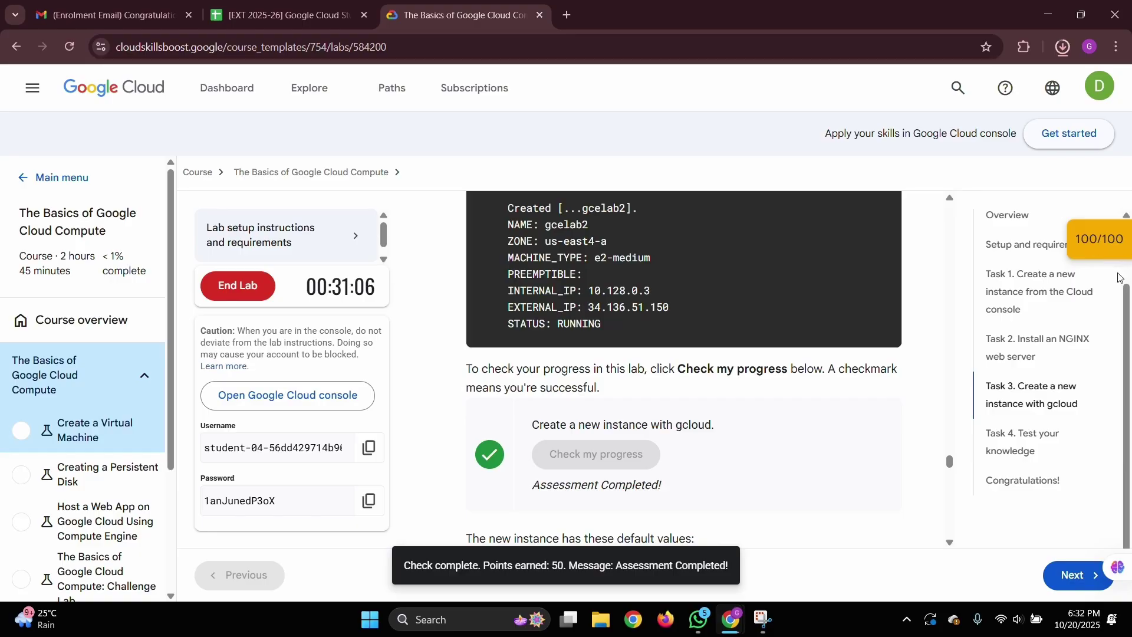
Read through the remaining Task 3 instructions and the Task 4 quiz, and review the lab's checkpoint scores.
scroll(772, 401, down, 10)
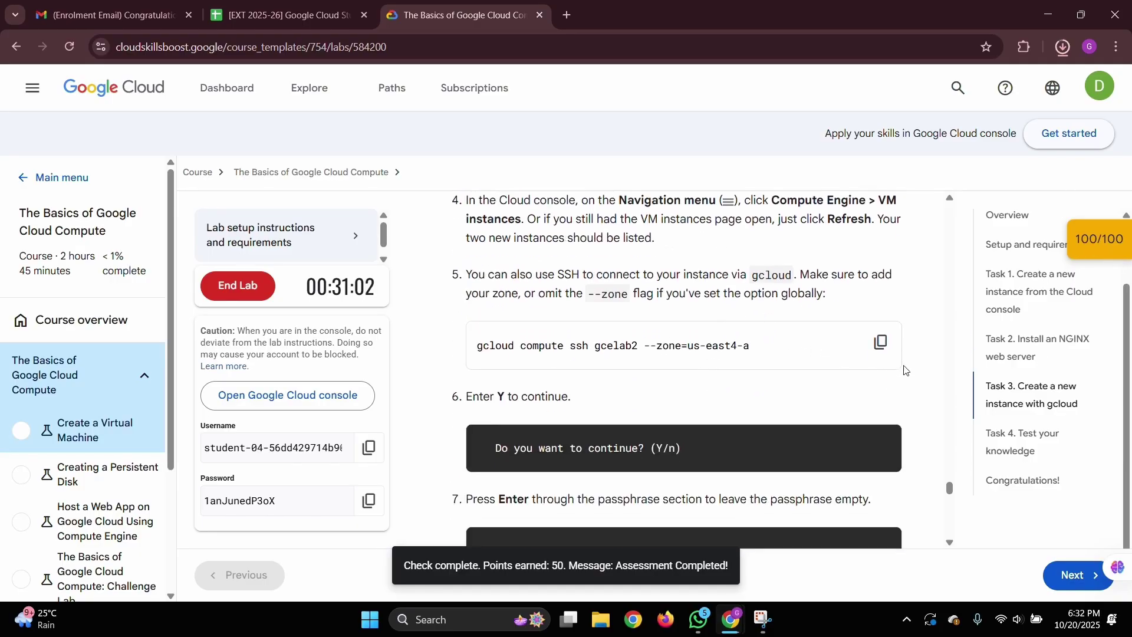
scroll(740, 341, down, 5)
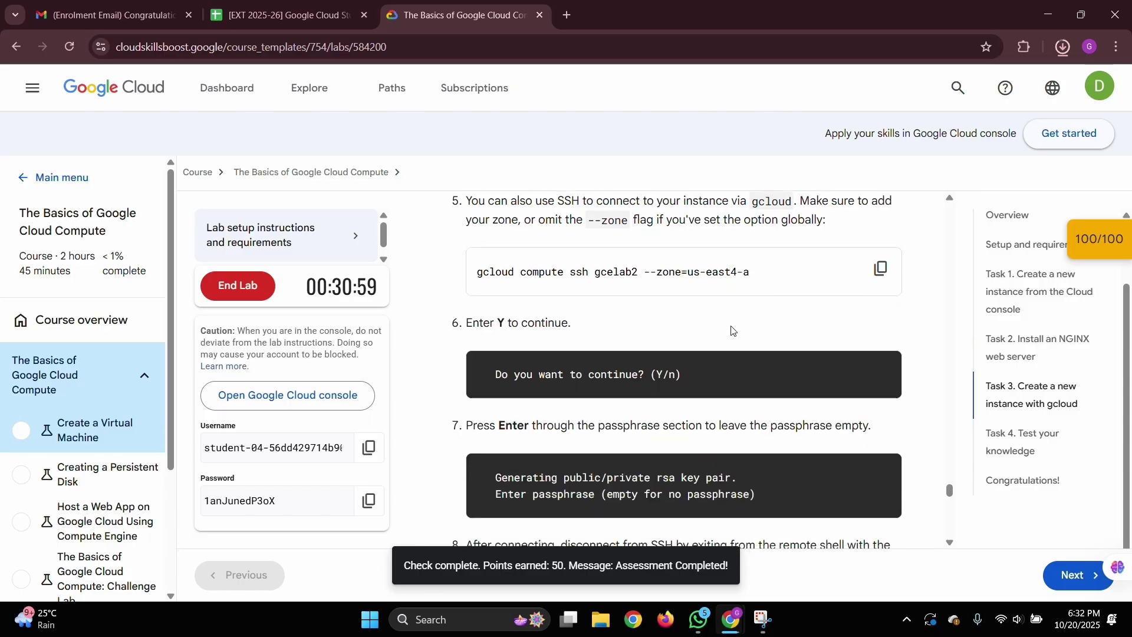
scroll(731, 329, up, 10)
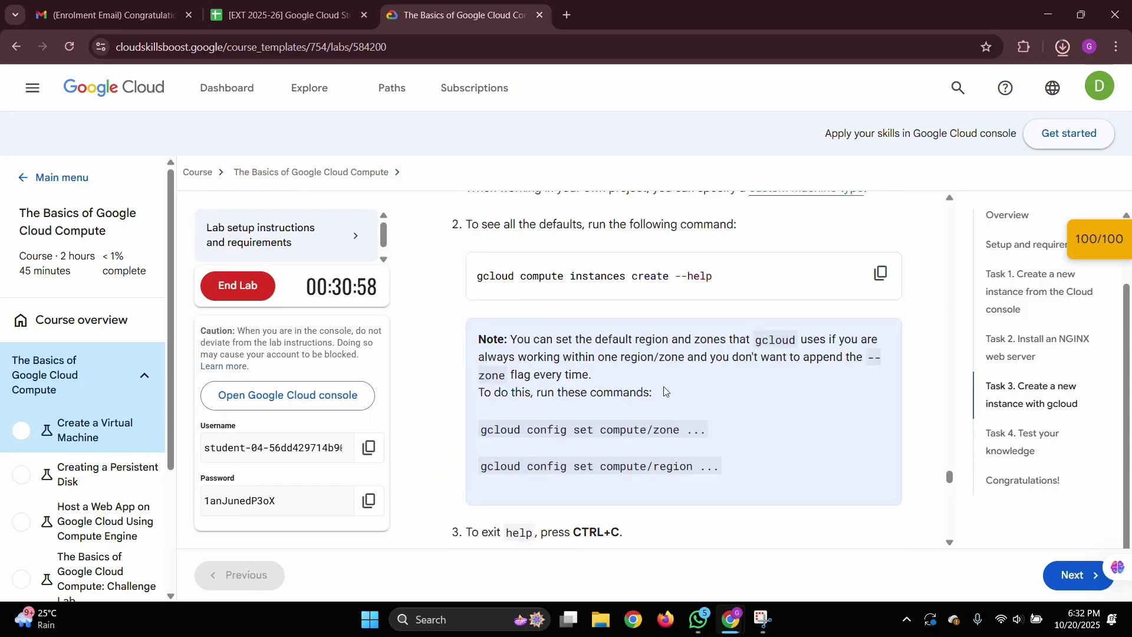
scroll(569, 328, down, 8)
scroll(569, 329, down, 6)
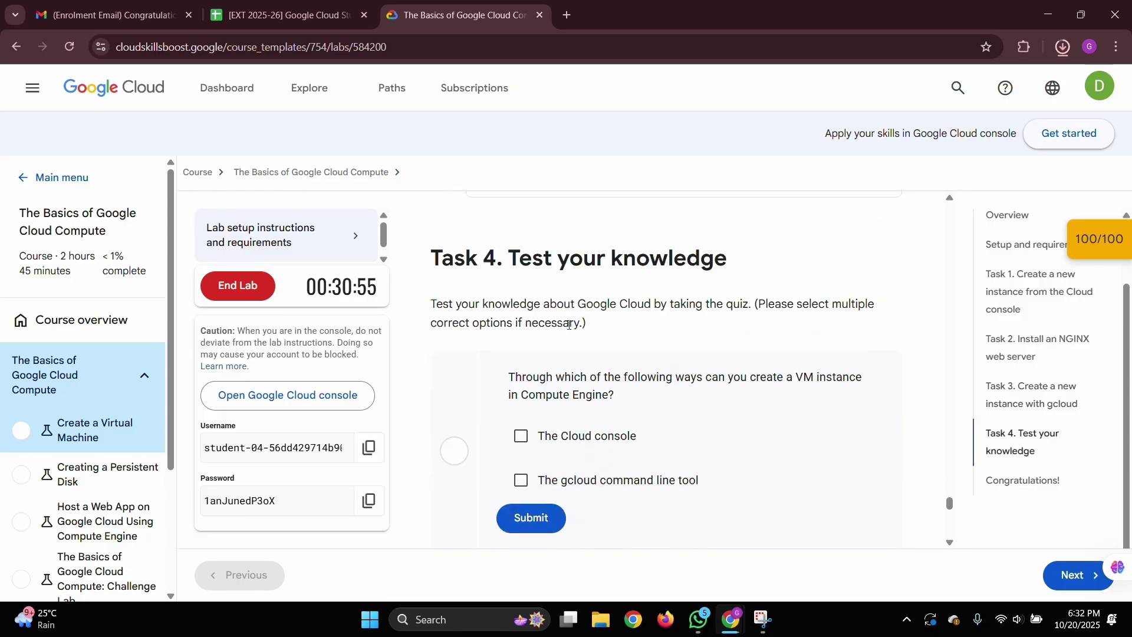
scroll(527, 363, down, 4)
scroll(530, 354, up, 1)
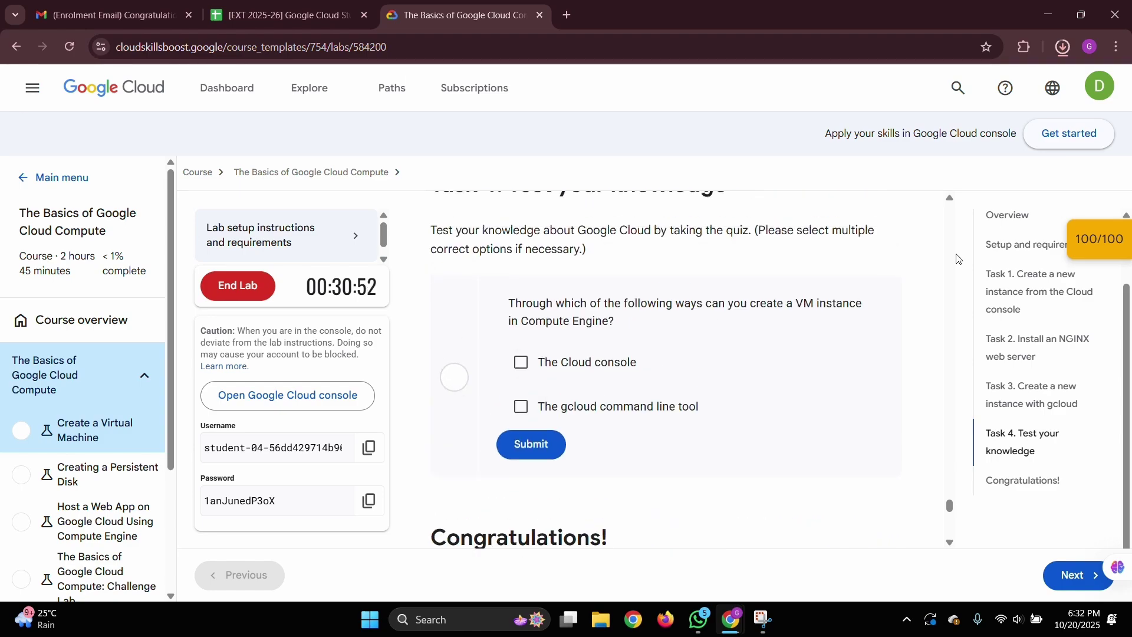
click(1082, 248)
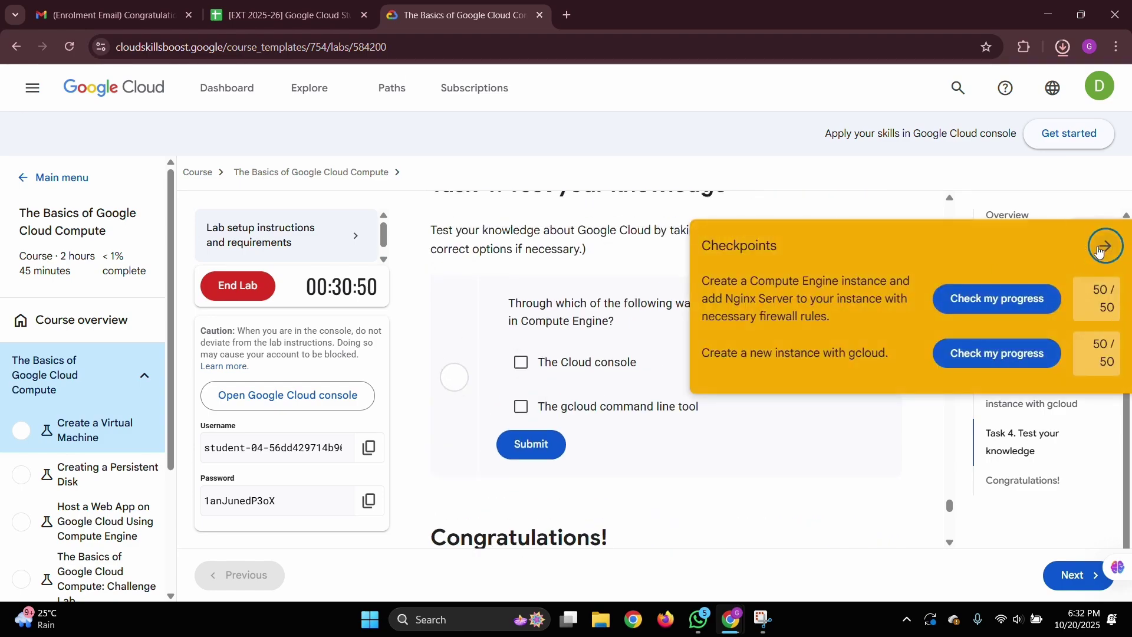
Answer the Task 4 quiz with both The Cloud console and The gcloud command line tool, and submit it.
scroll(539, 380, up, 3)
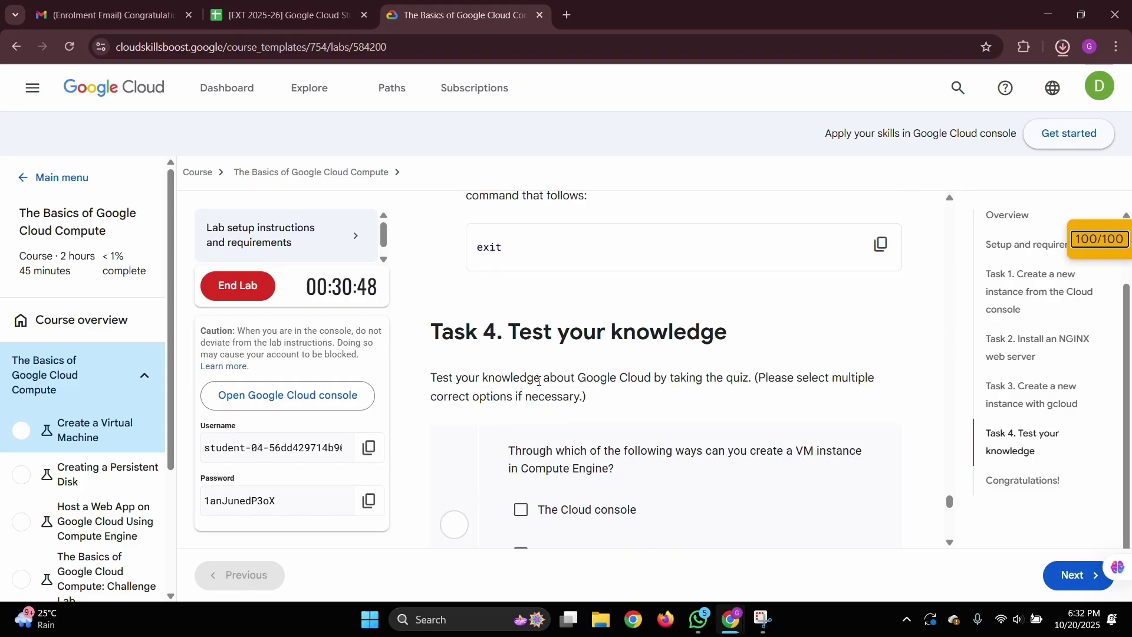
scroll(539, 381, down, 2)
click(523, 435)
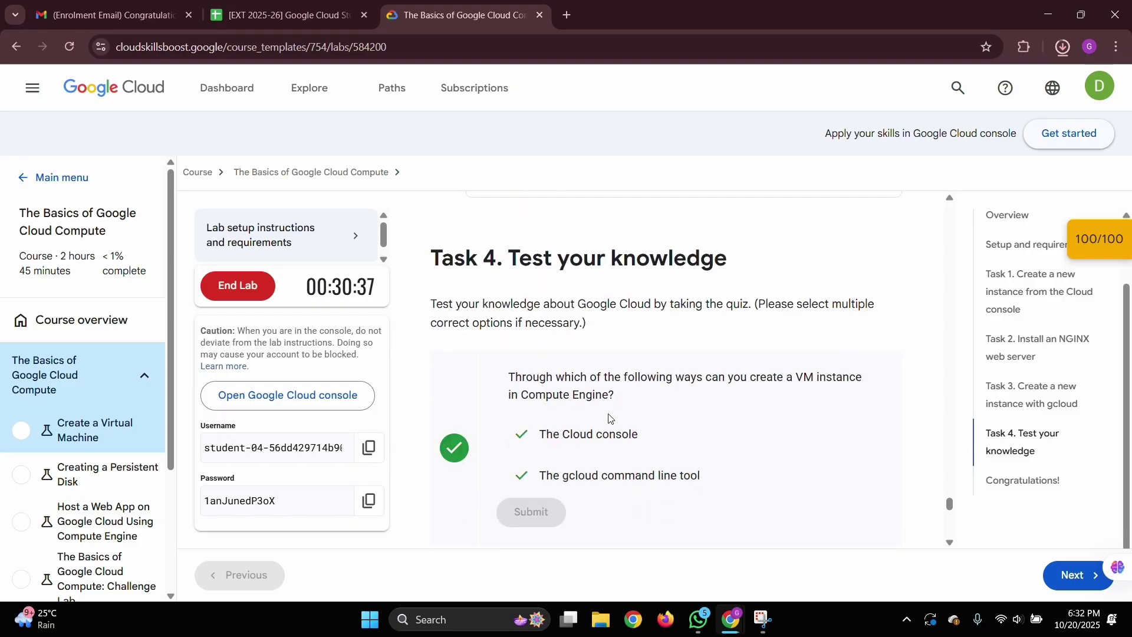
End the Create a Virtual Machine lab and submit a five-star satisfaction rating without comments.
scroll(726, 454, up, 10)
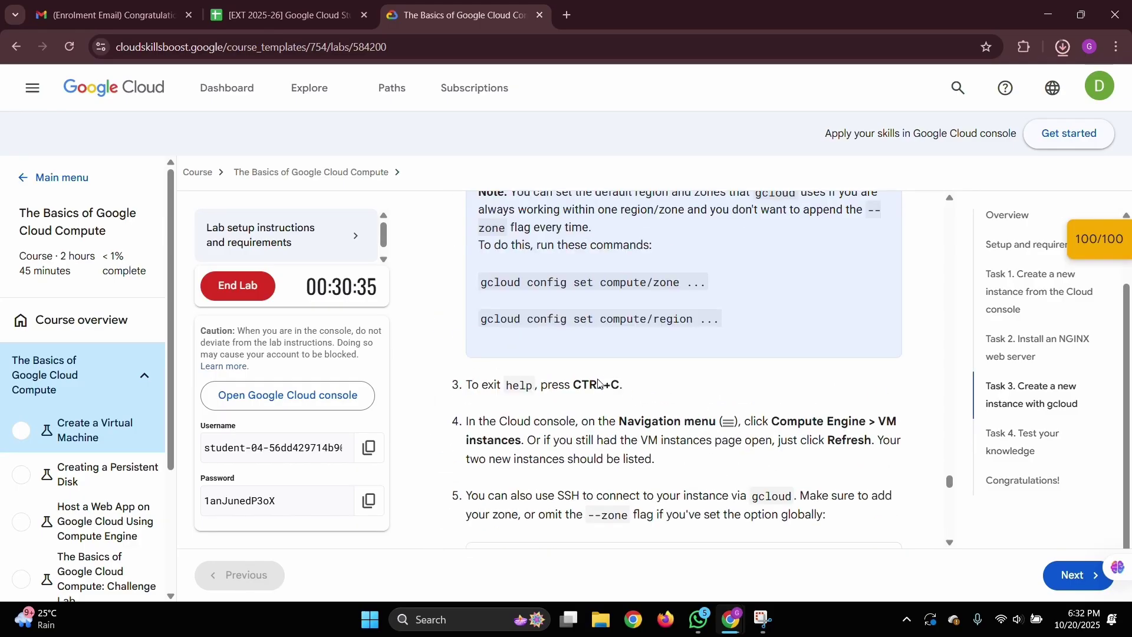
click(252, 291)
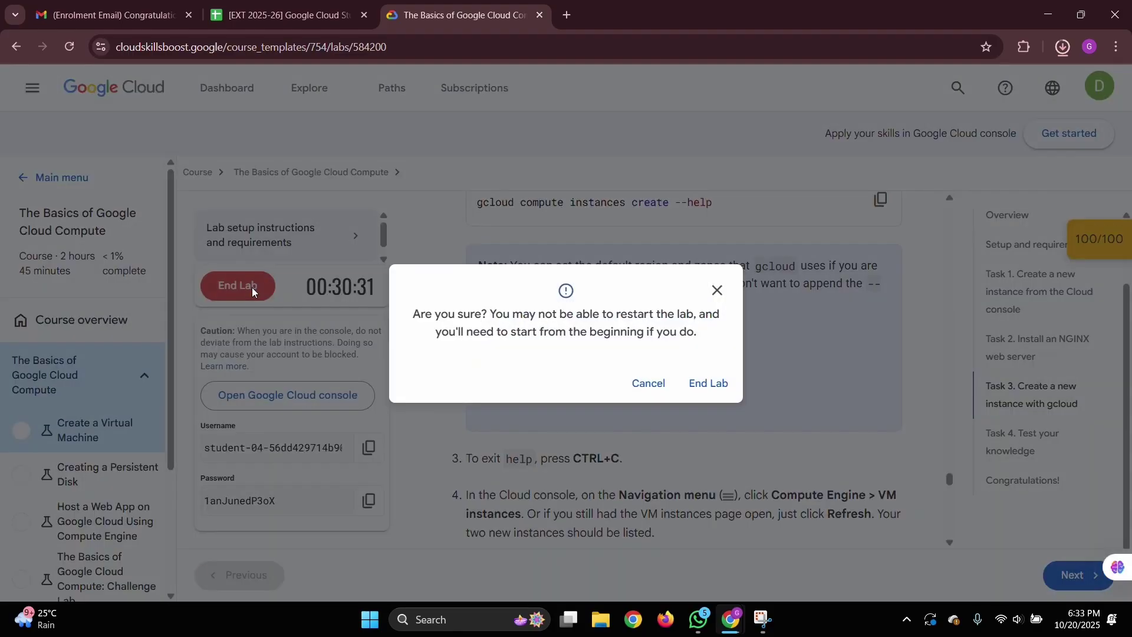
click(708, 382)
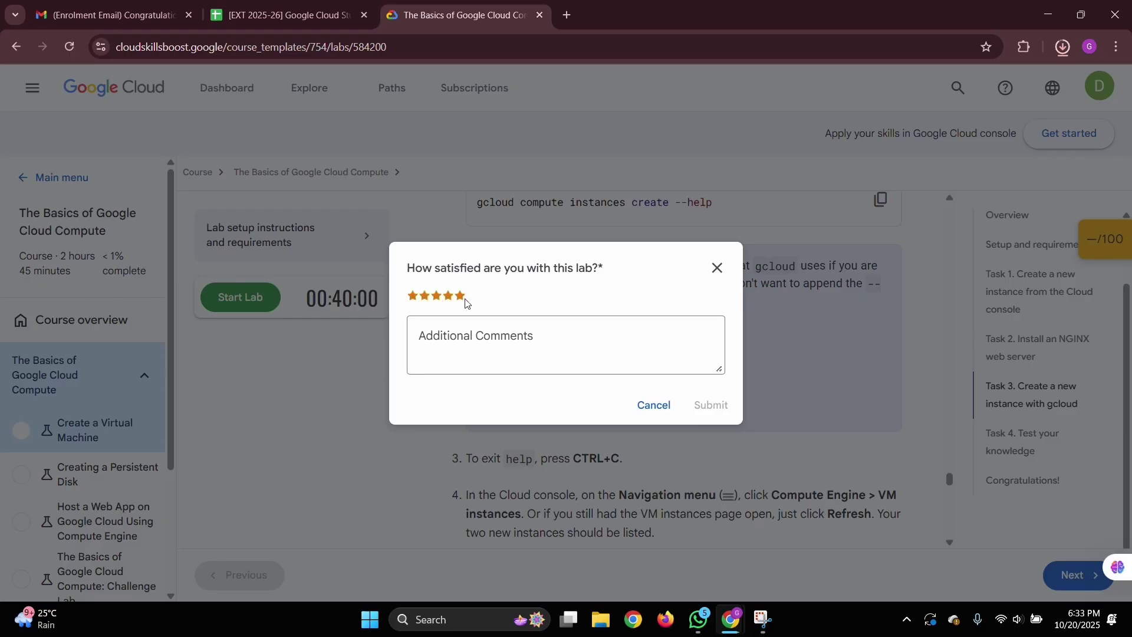
click(462, 297)
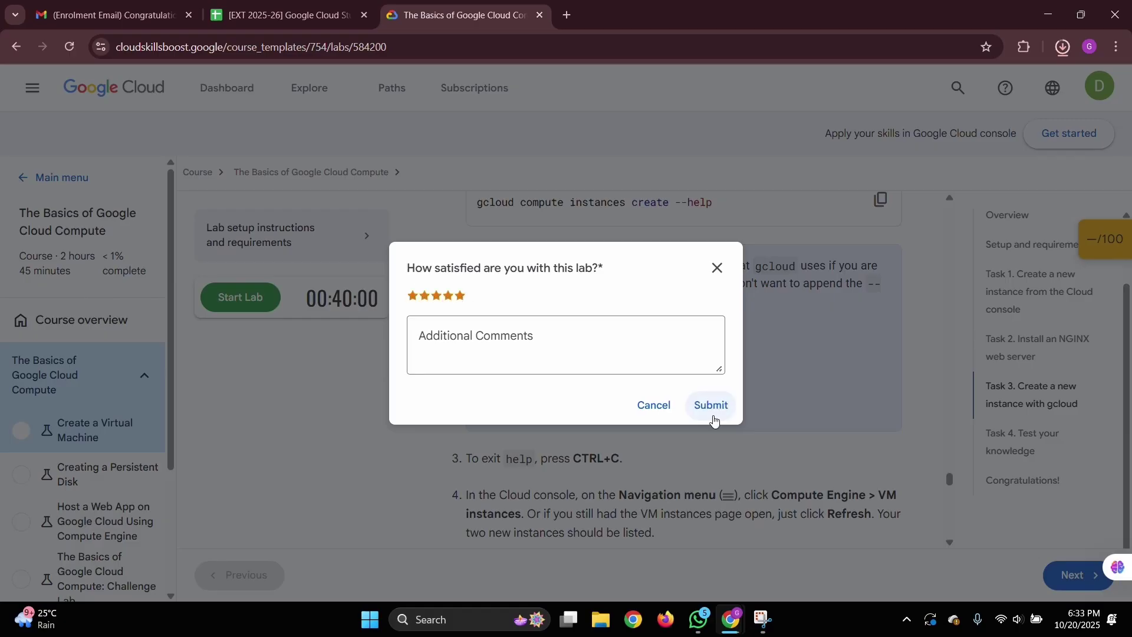
click(712, 407)
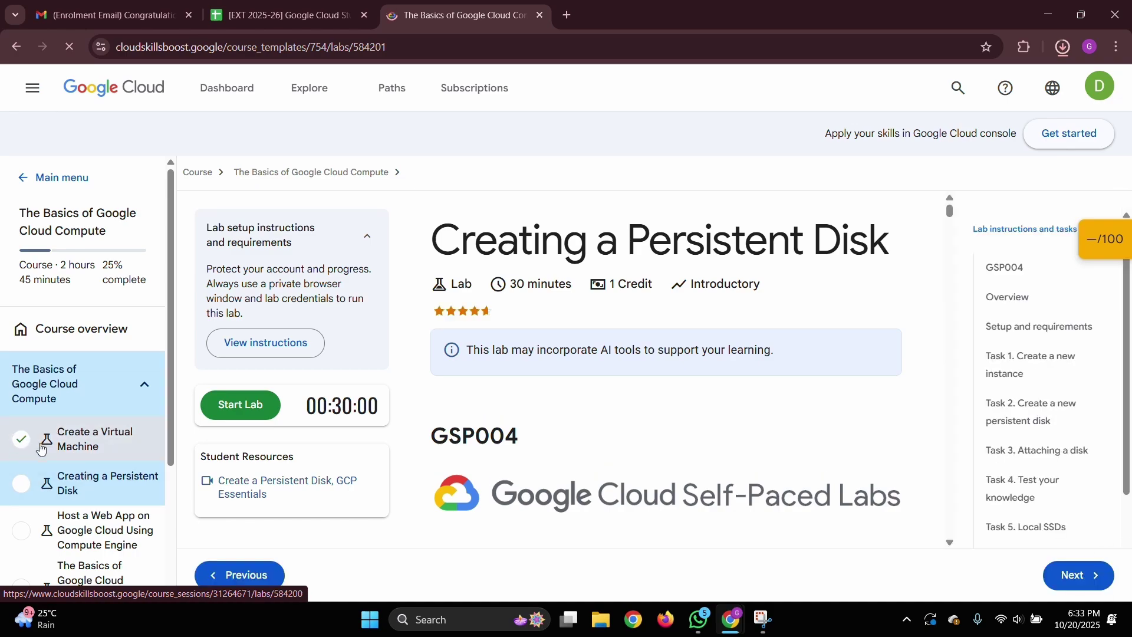
Revisit the Create a Virtual Machine lab to check its completion, and look over the Creating a Persistent Disk lab and the remaining course items.
click(94, 438)
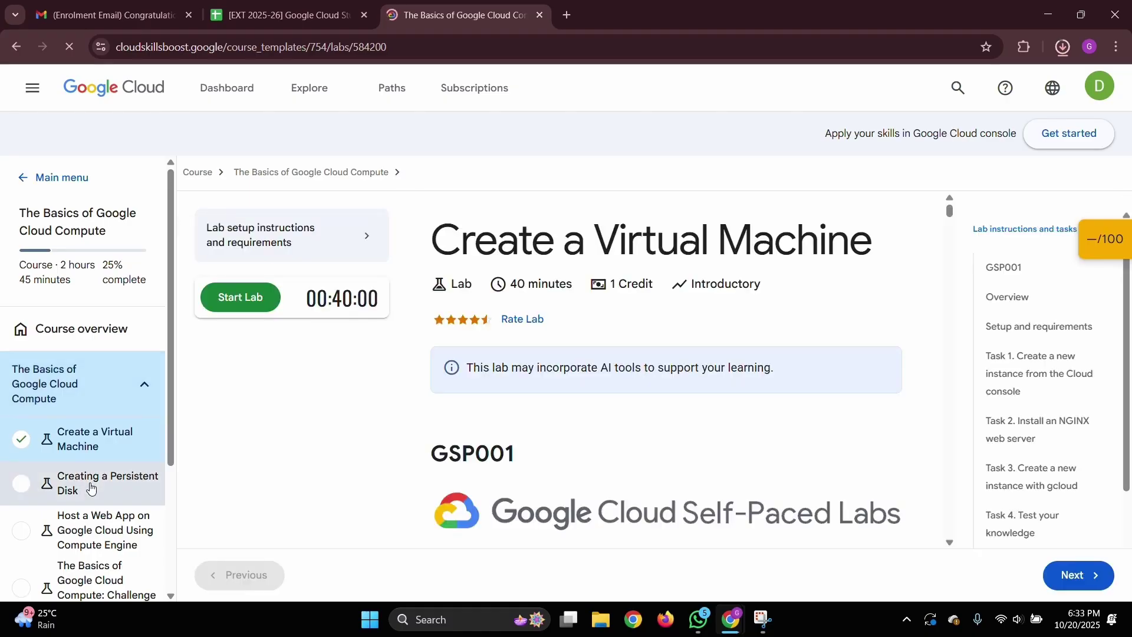
click(91, 488)
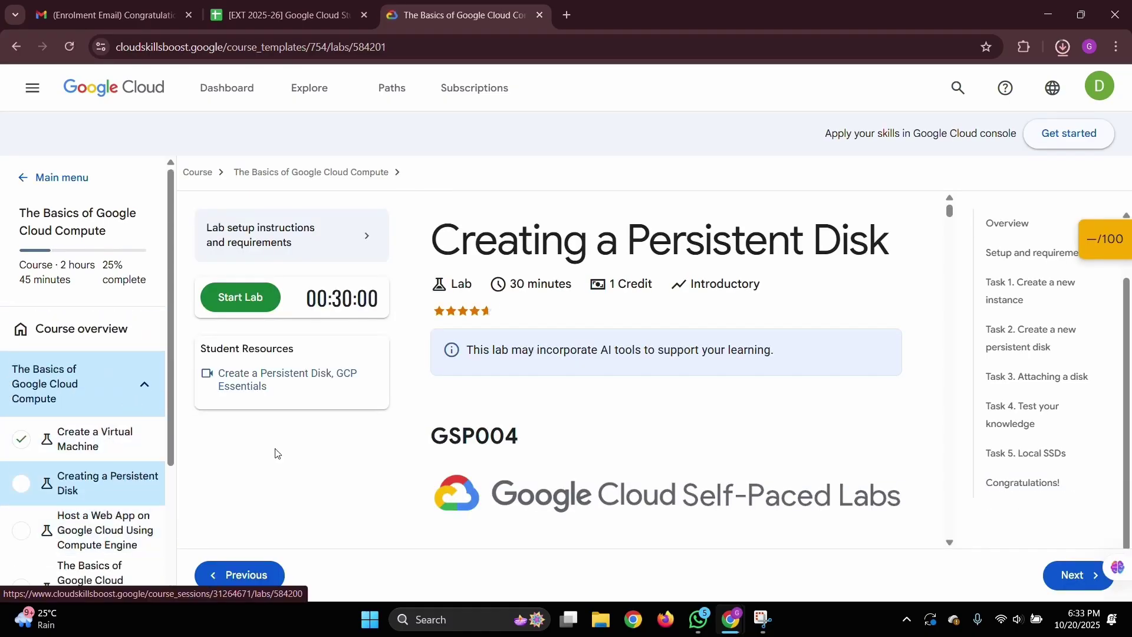
scroll(930, 303, down, 1)
scroll(884, 303, down, 3)
scroll(824, 303, up, 4)
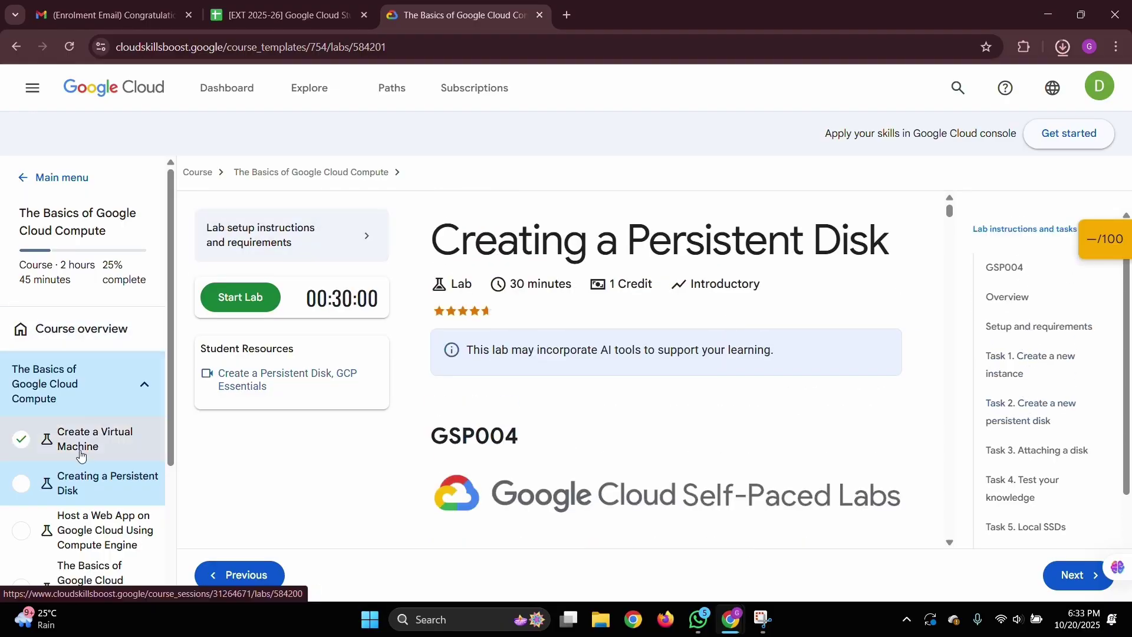
click(1113, 98)
click(1104, 94)
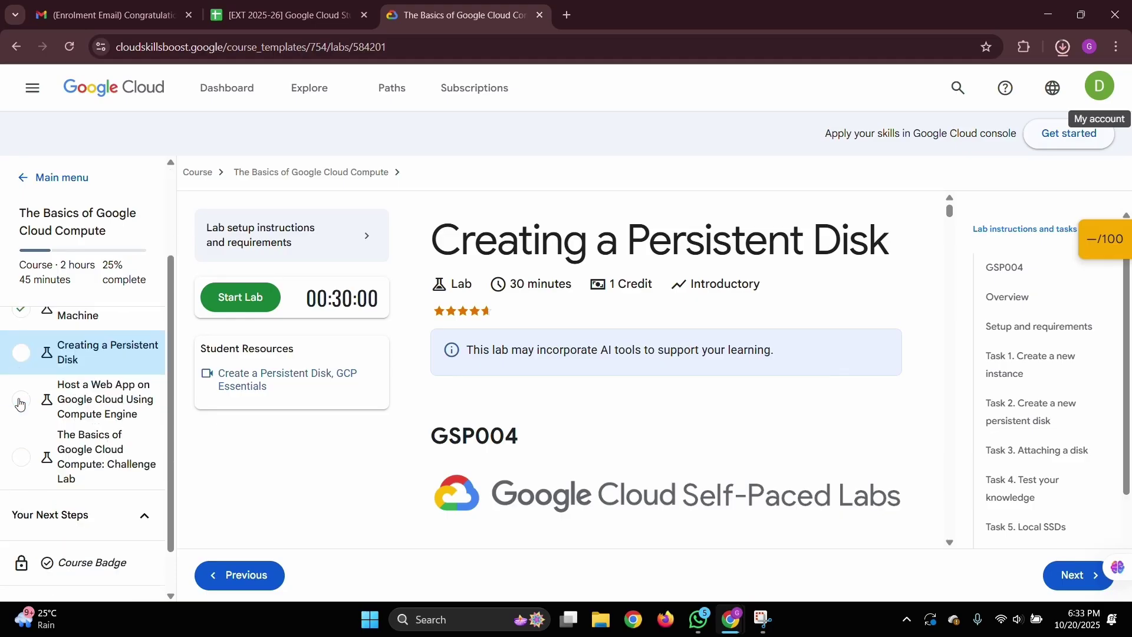